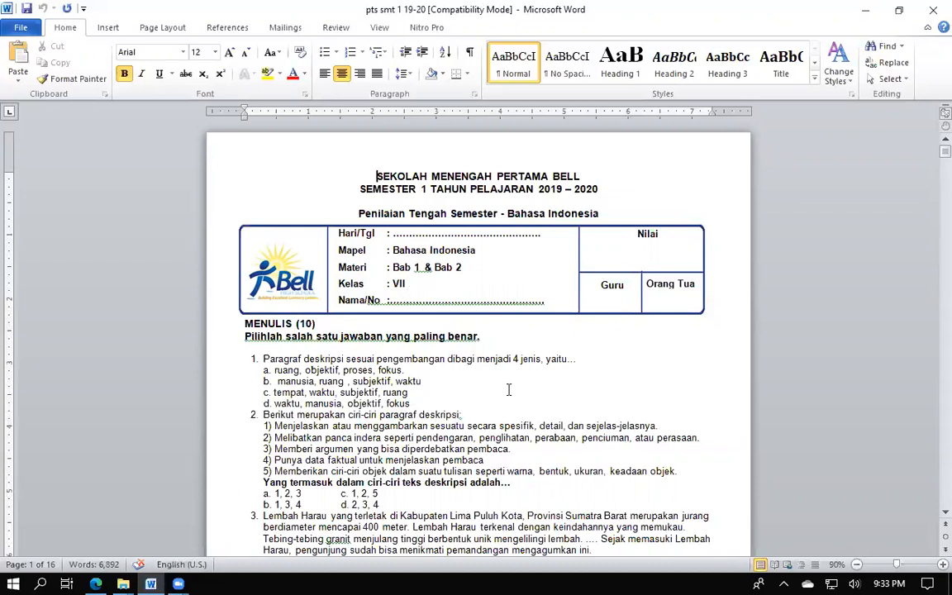
# Look over the edulogy template folder in File Explorer and the Edulogy teacher dashboard in the browser.
pyautogui.moveTo(930, 154)
pyautogui.mouseDown()
pyautogui.moveTo(932, 223)
pyautogui.moveTo(932, 149)
pyautogui.mouseUp()
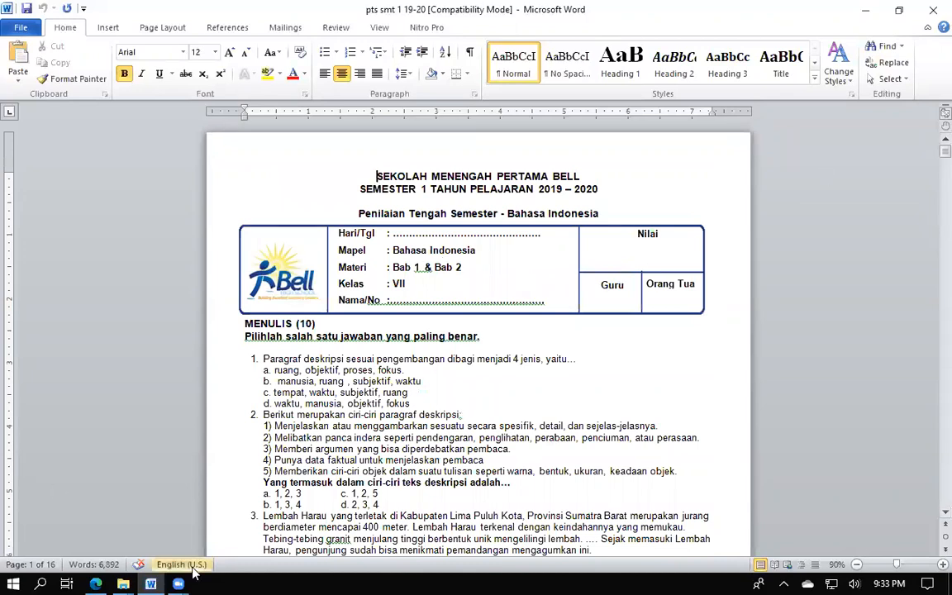
pyautogui.moveTo(121, 579)
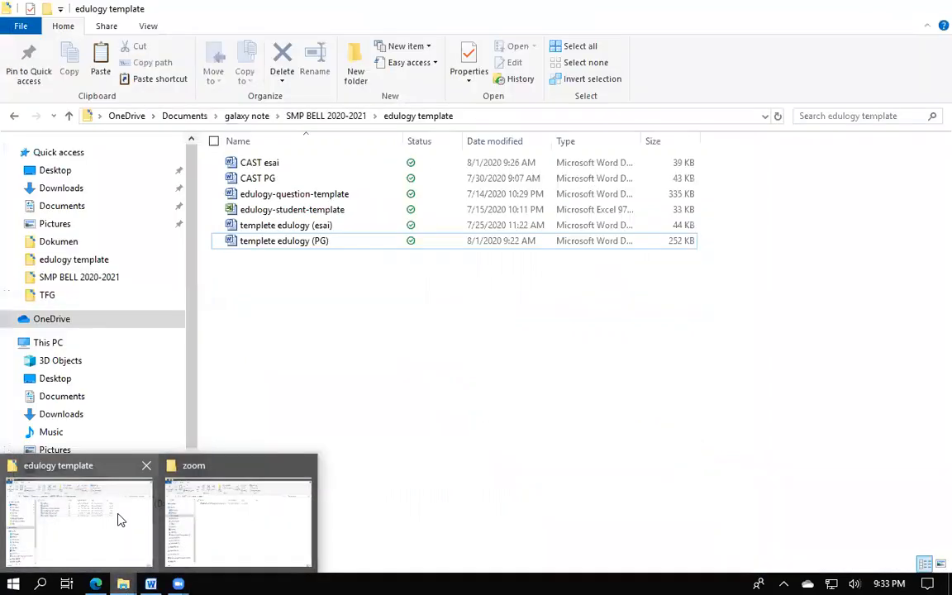
pyautogui.click(121, 516)
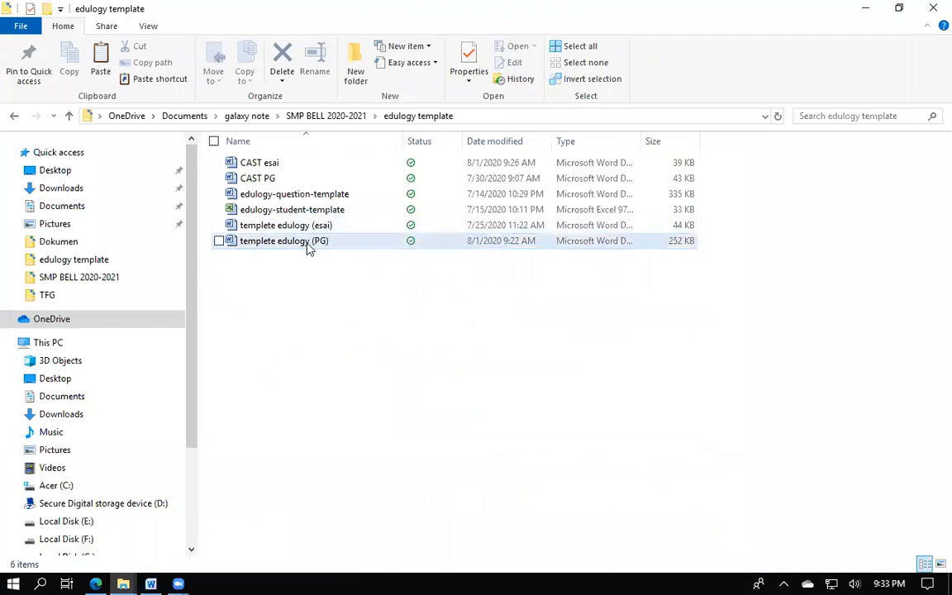
pyautogui.click(96, 583)
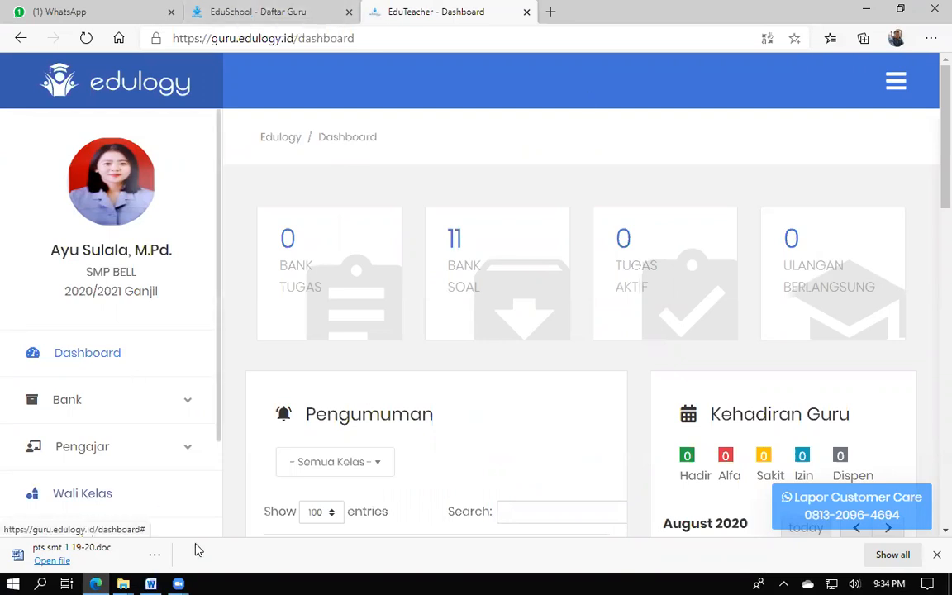
# Switch to Word and review the multiple-choice, MENULIS and MEMBACA sections of the pts smt 1 19-20 exam.
pyautogui.moveTo(149, 582)
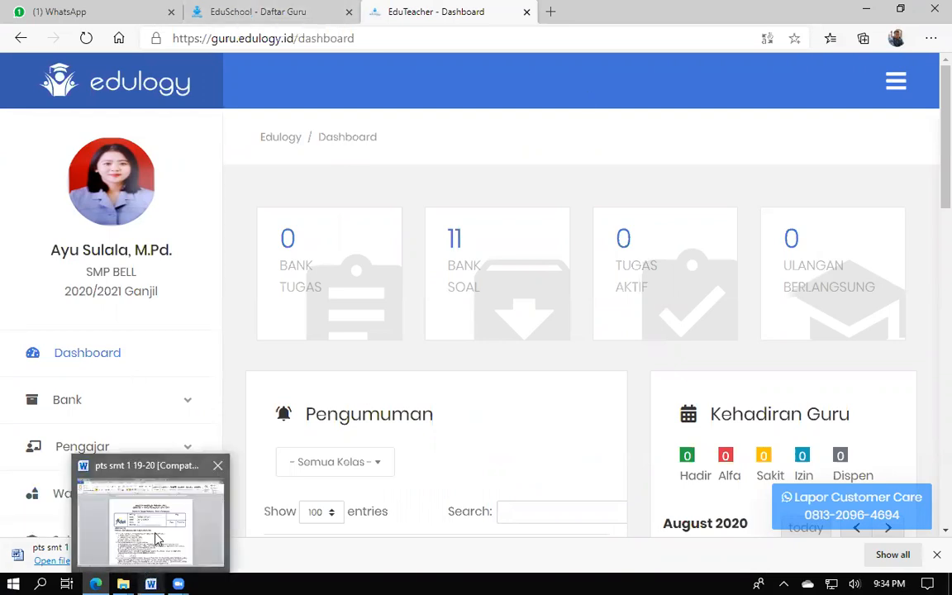
pyautogui.click(207, 496)
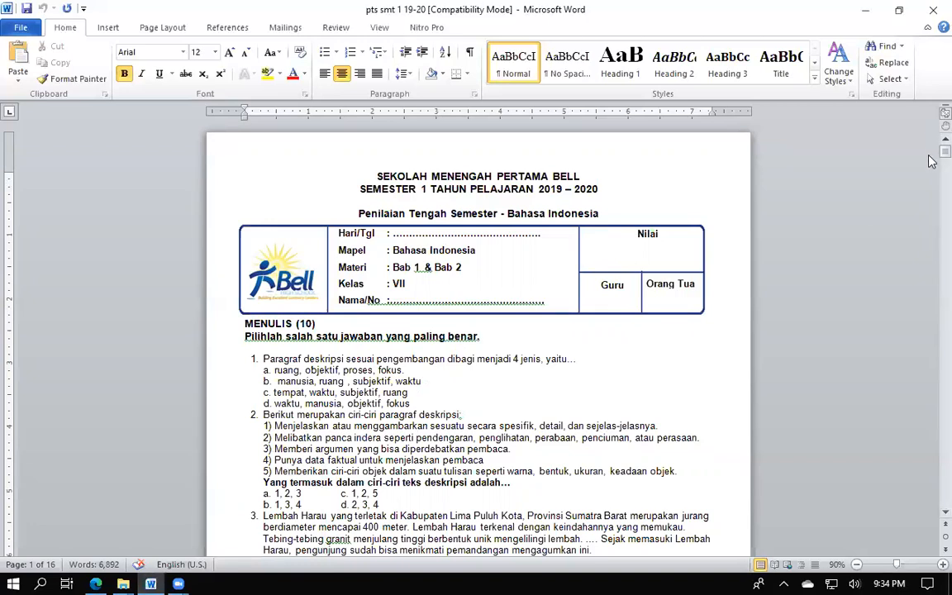
pyautogui.moveTo(942, 152); pyautogui.dragTo(931, 157)
pyautogui.moveTo(929, 156); pyautogui.dragTo(931, 186)
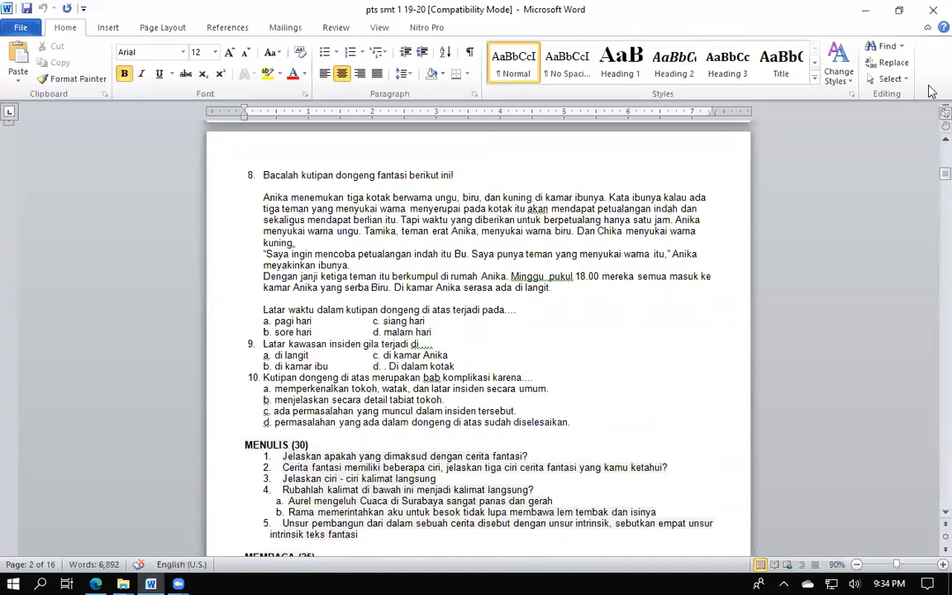
pyautogui.moveTo(931, 170); pyautogui.dragTo(931, 165)
pyautogui.scroll(8, 543, 184)
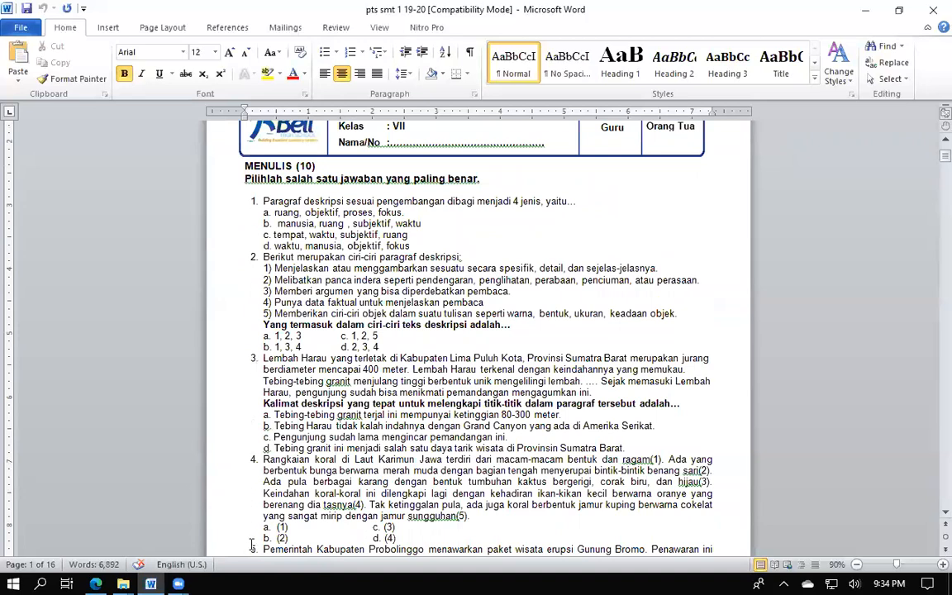
pyautogui.moveTo(929, 161); pyautogui.dragTo(931, 180)
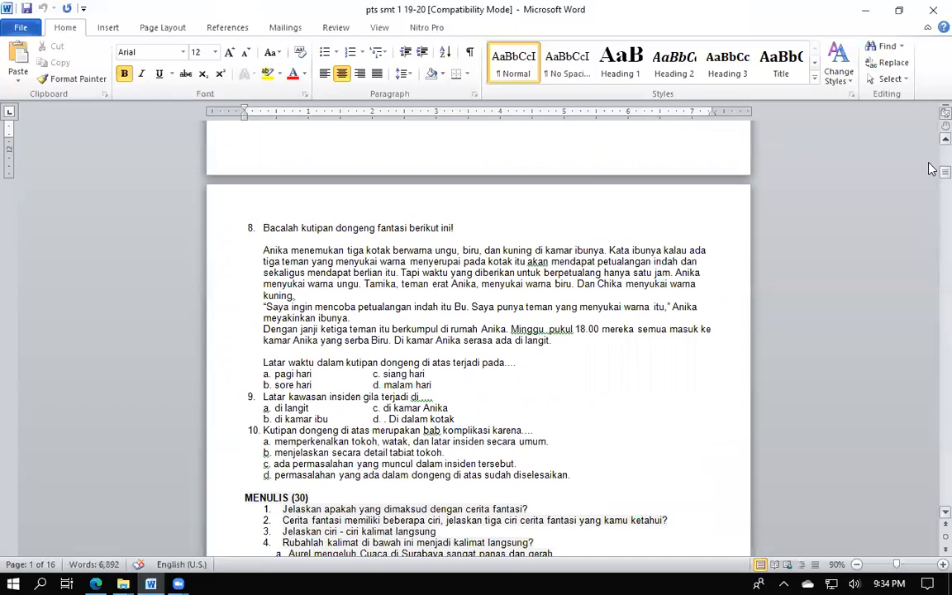
pyautogui.moveTo(935, 172); pyautogui.dragTo(928, 149)
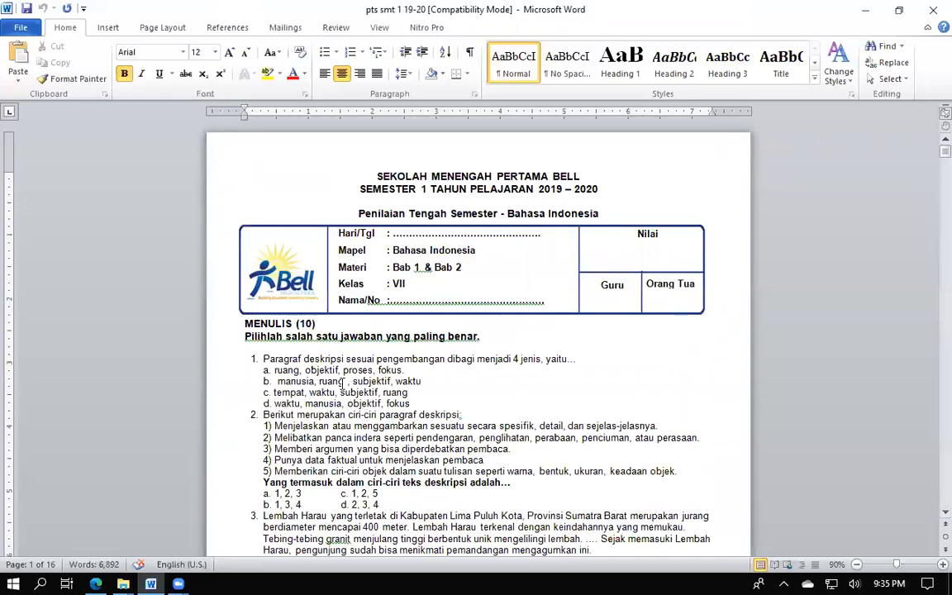
pyautogui.moveTo(930, 158); pyautogui.dragTo(931, 197)
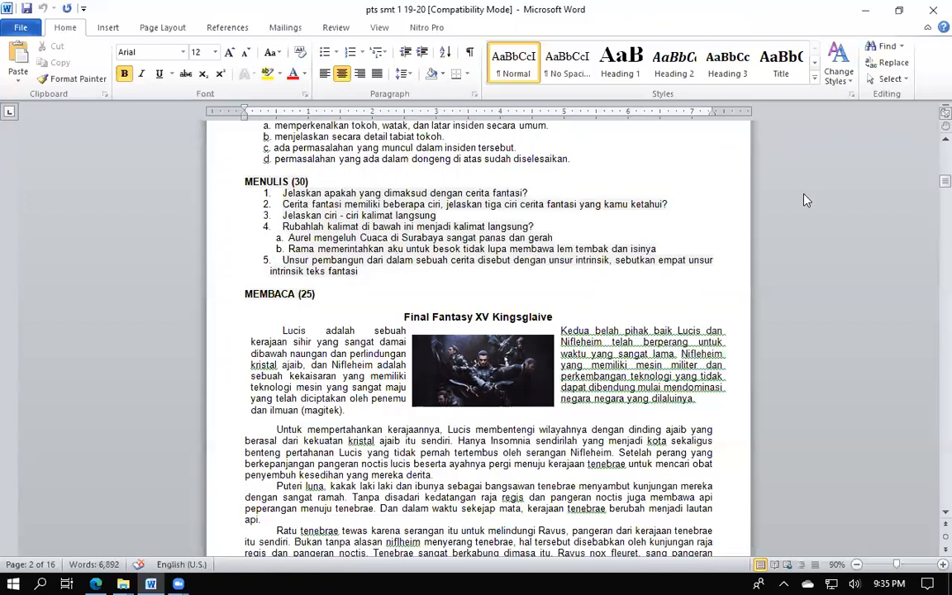
pyautogui.moveTo(946, 181); pyautogui.dragTo(703, 154)
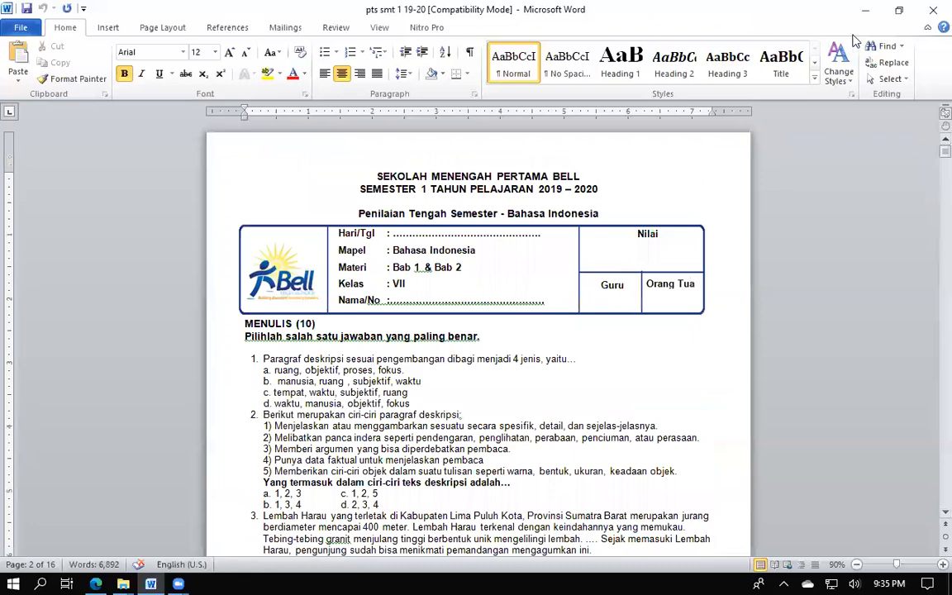
# Minimize the exam document, close the zoom folder window and switch to the edulogy template folder in File Explorer.
pyautogui.click(866, 13)
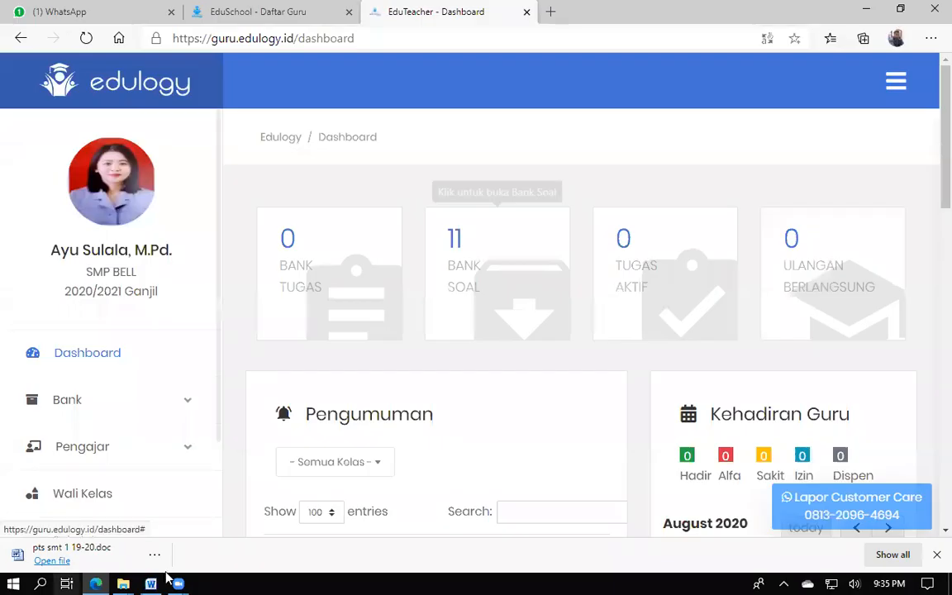
pyautogui.moveTo(123, 584)
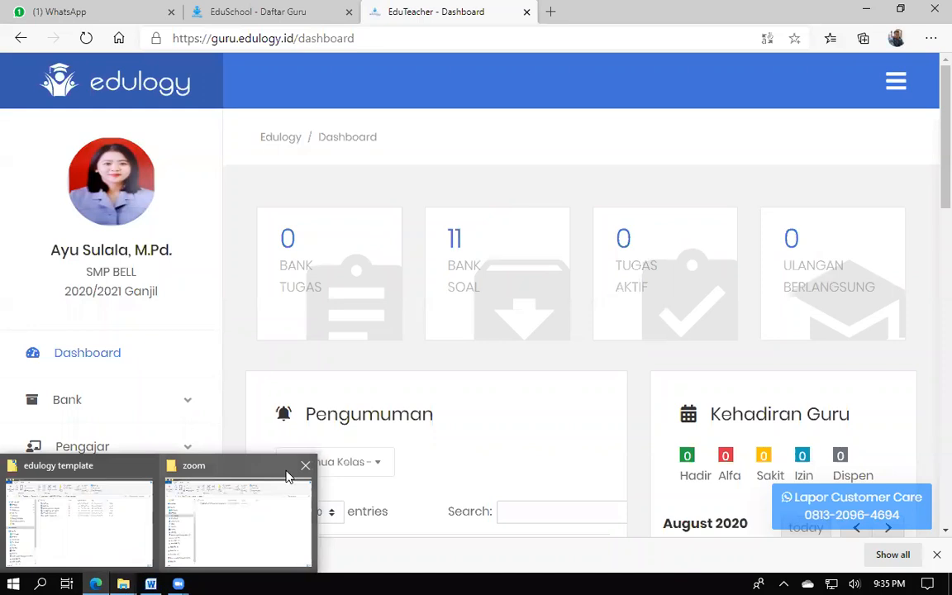
pyautogui.click(306, 468)
pyautogui.click(138, 529)
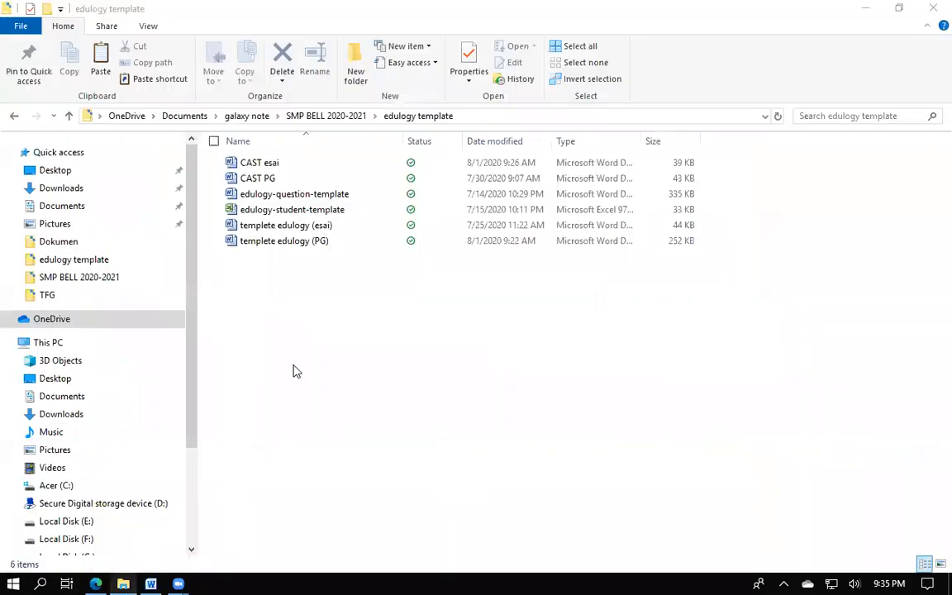
# Duplicate the templete edulogy (PG) file in the same folder and rename the copy PG Bab1.
pyautogui.click(309, 244)
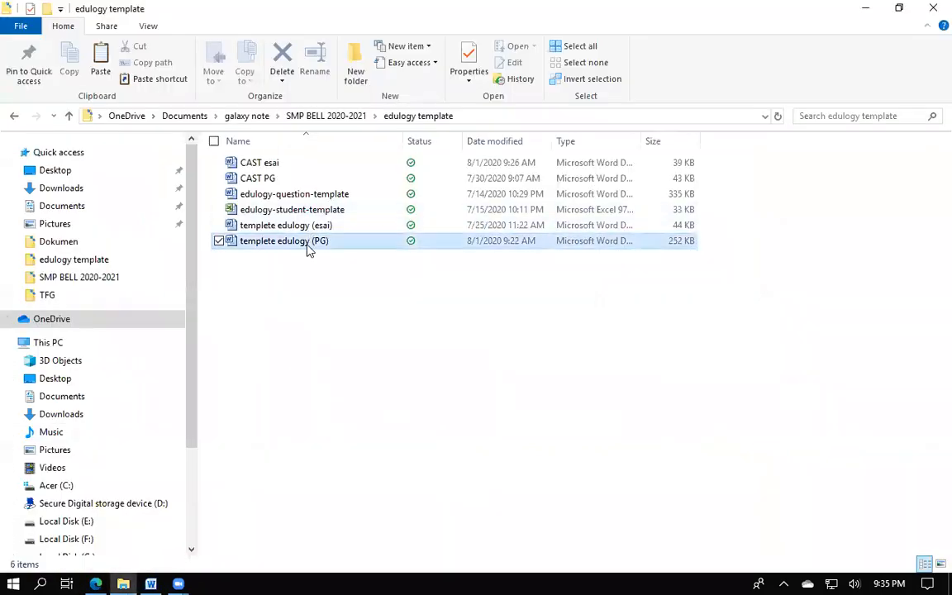
pyautogui.click(352, 332)
pyautogui.hotkey('ctrl', 'v')
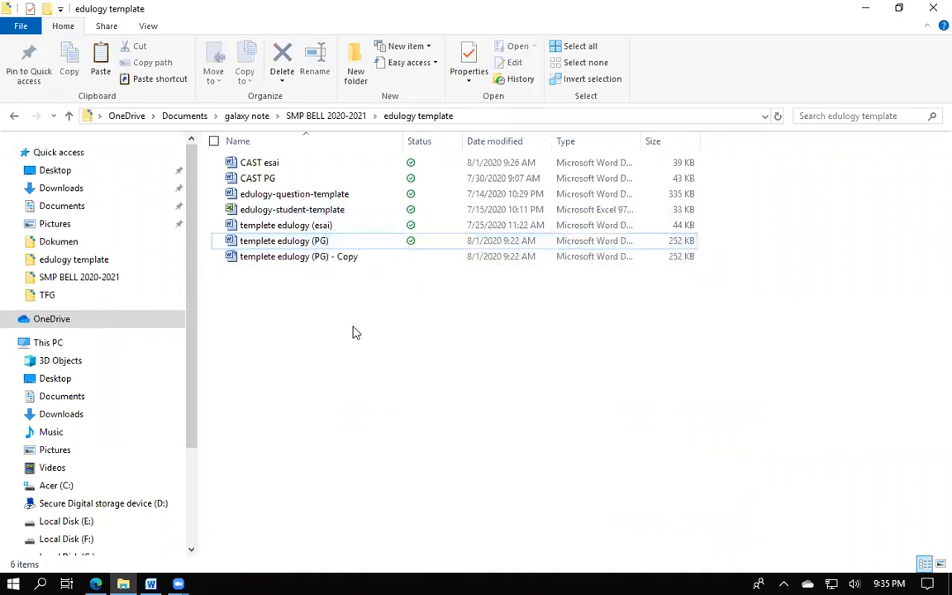
pyautogui.click(333, 240)
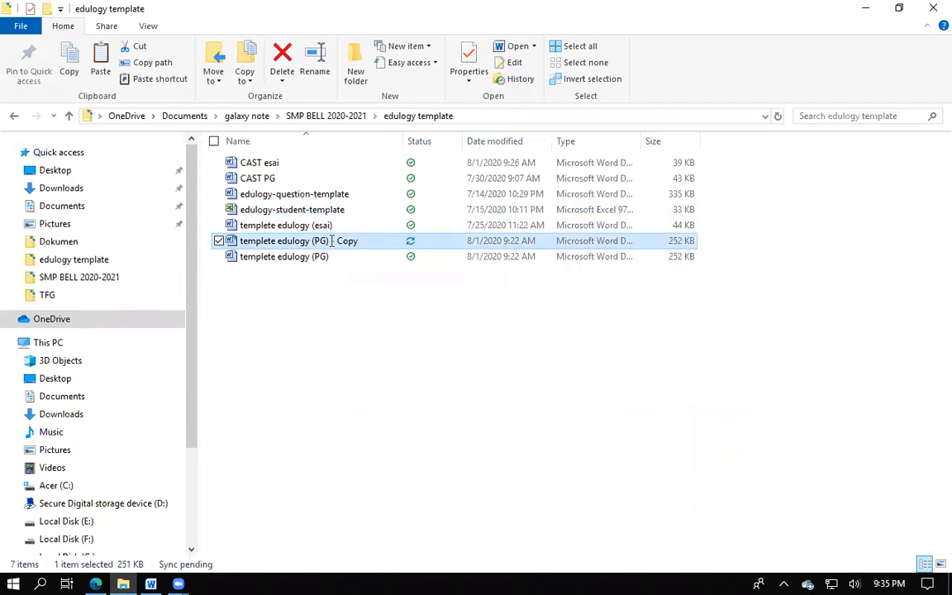
pyautogui.click(362, 240)
pyautogui.hotkey('ctrl', 'a')
pyautogui.press('BackSpace')
pyautogui.write('PG Baba')
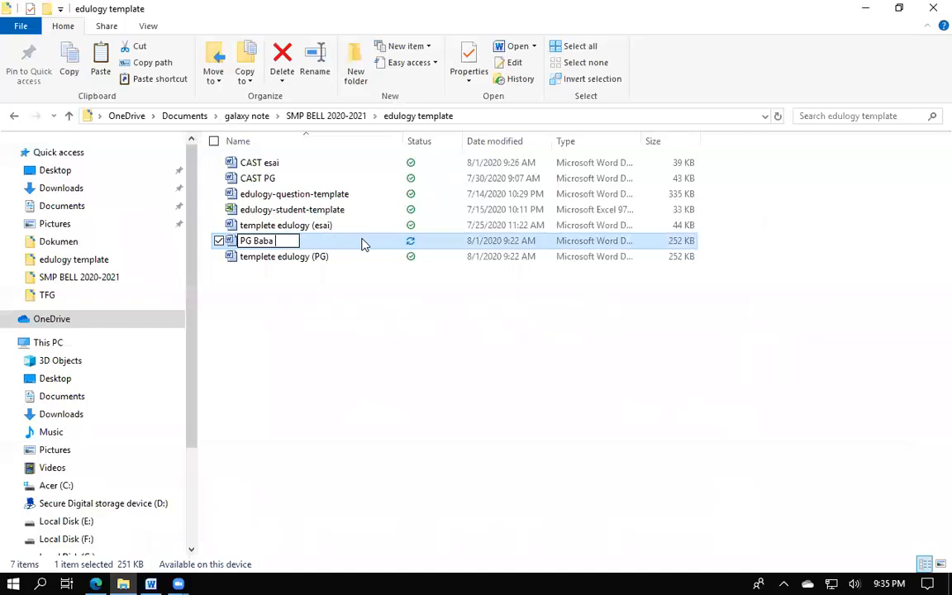
pyautogui.press('BackSpace')
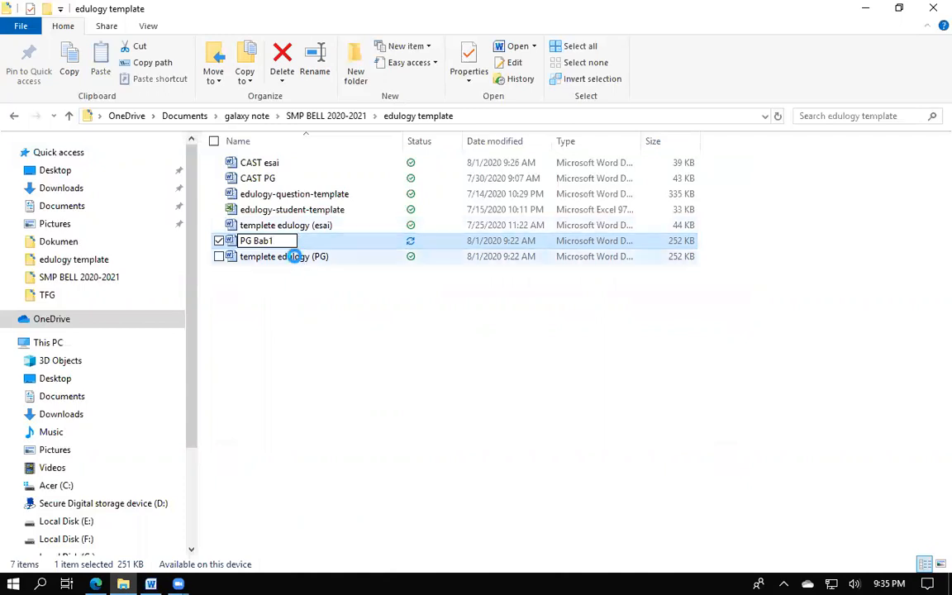
# Make another copy of templete edulogy (PG) in the folder and rename it PG Bab 2.
pyautogui.click(298, 258)
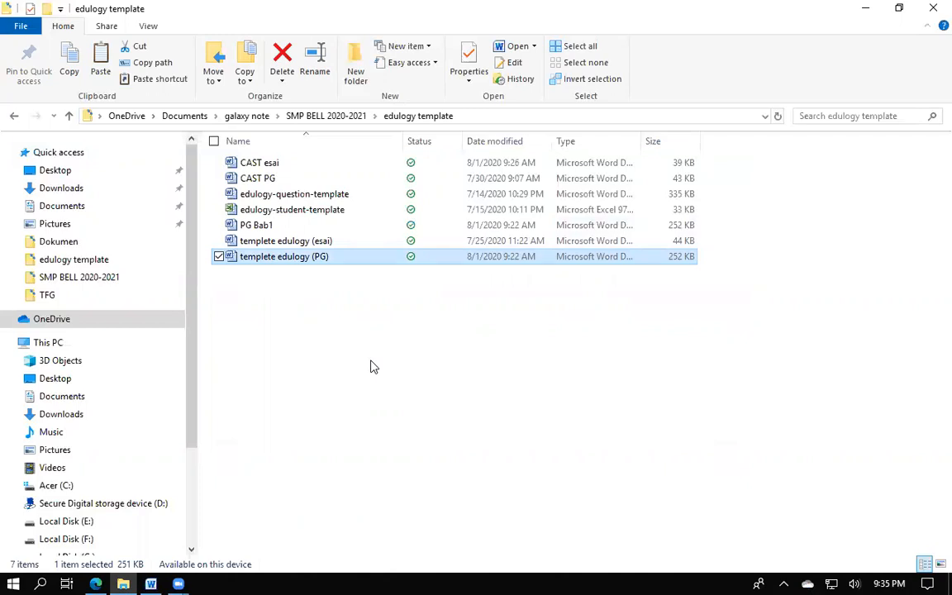
pyautogui.click(344, 339)
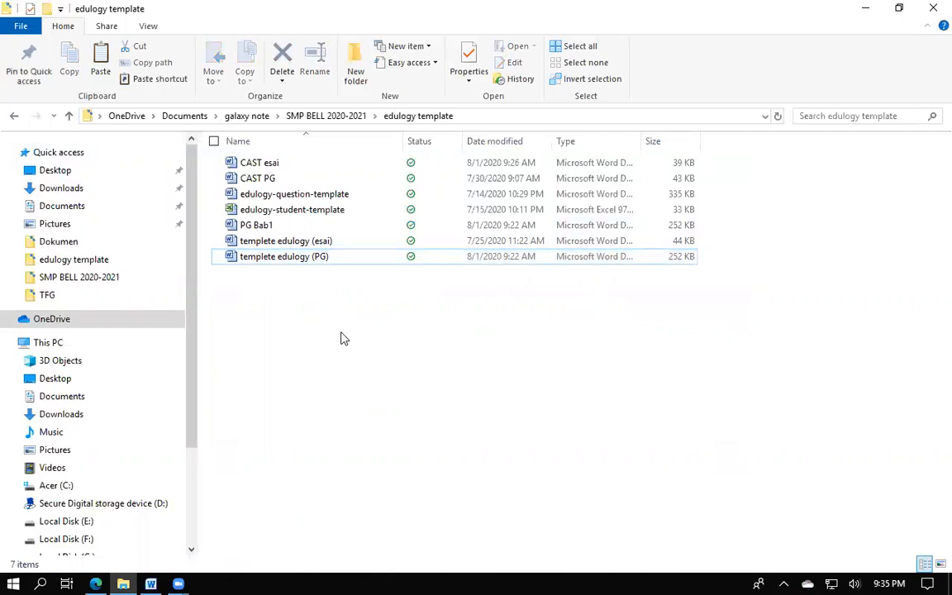
pyautogui.hotkey('ctrl', 'v')
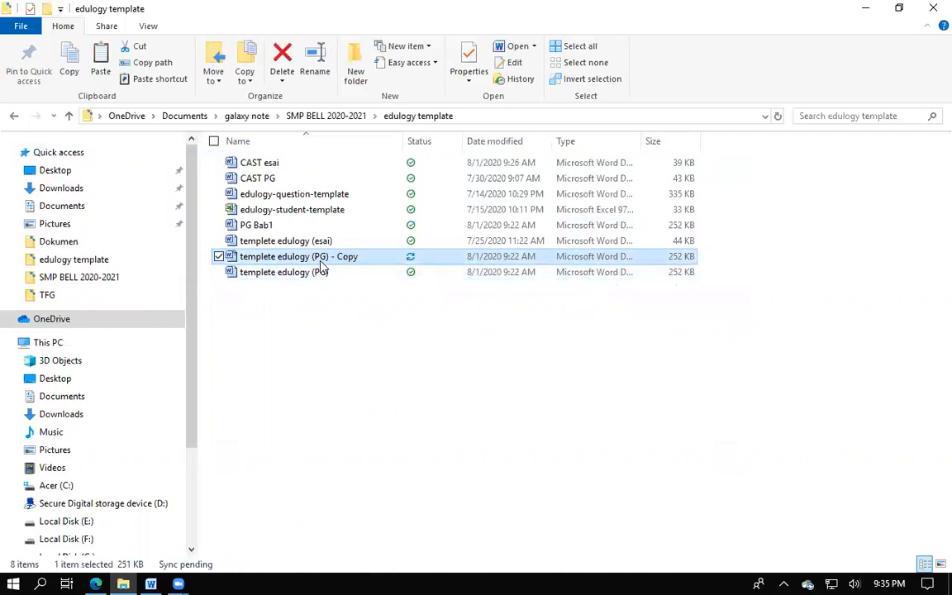
pyautogui.click(322, 261)
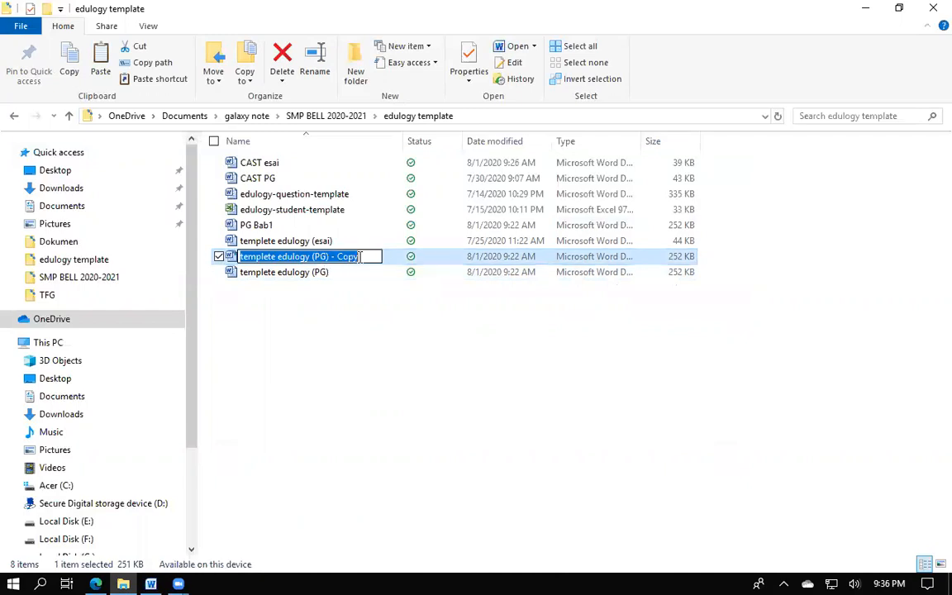
pyautogui.write('PG Bab 2')
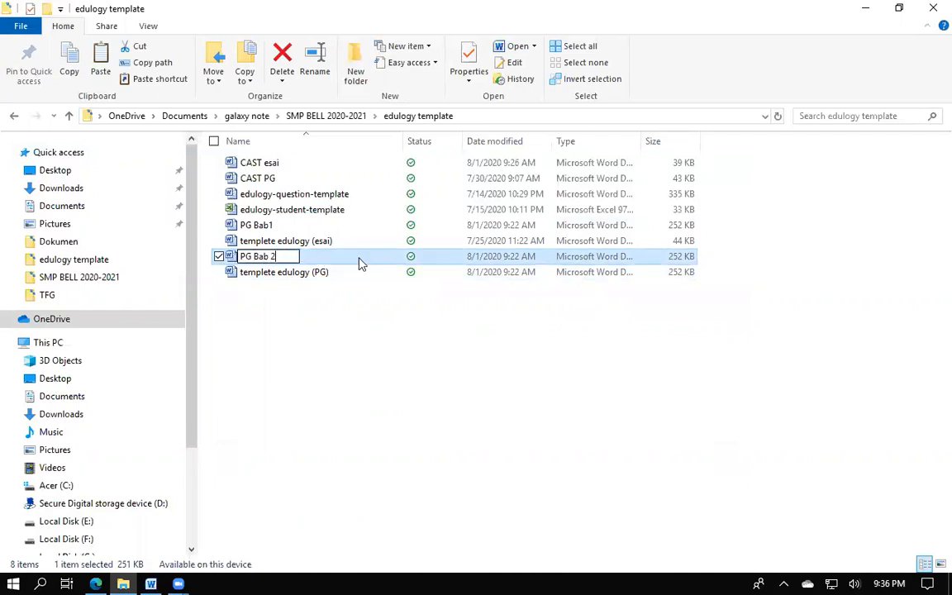
pyautogui.press('Return')
pyautogui.click(326, 372)
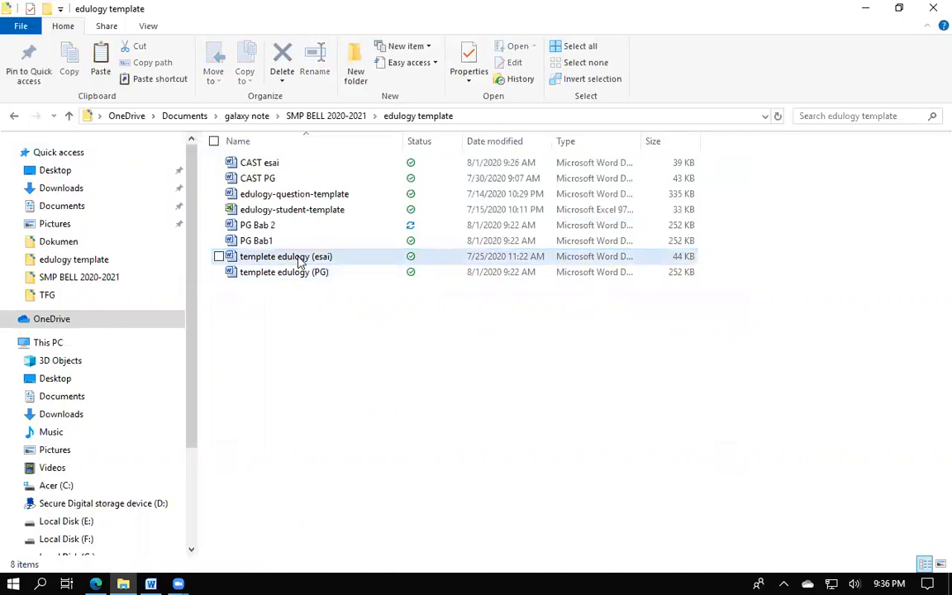
# Make two copies of the templete edulogy (esai) file in the same folder.
pyautogui.click(300, 262)
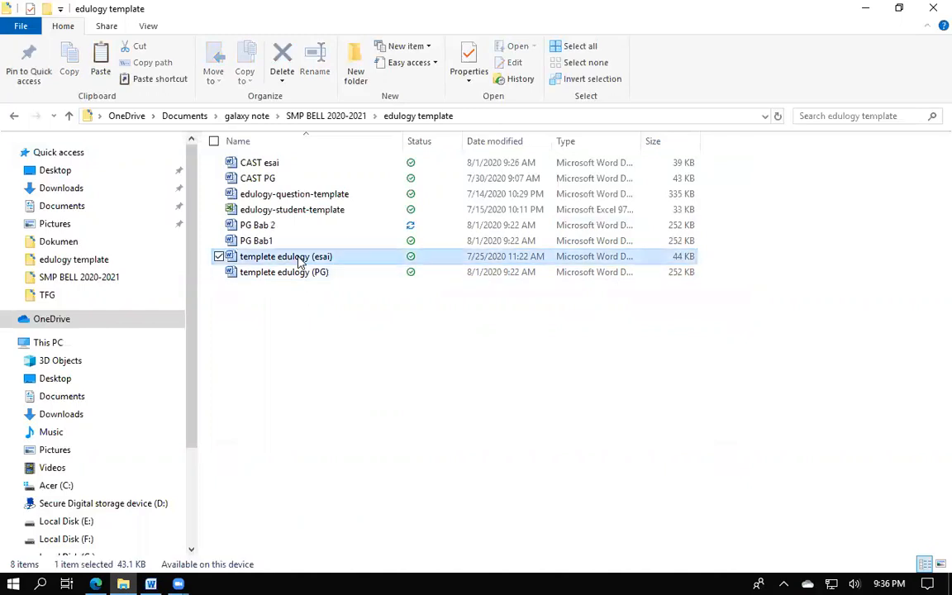
pyautogui.click(349, 383)
pyautogui.hotkey('ctrl', 'v')
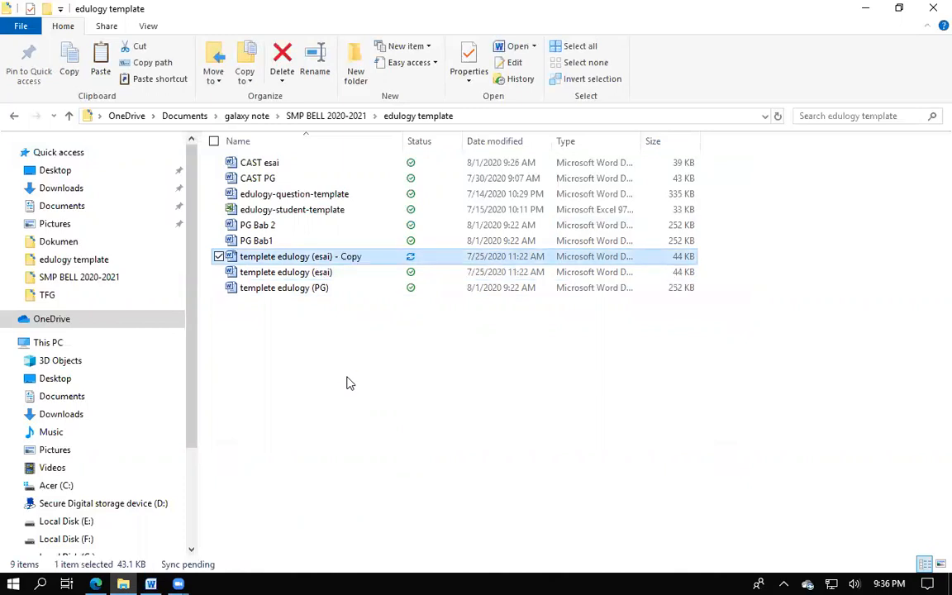
pyautogui.hotkey('ctrl', 'v')
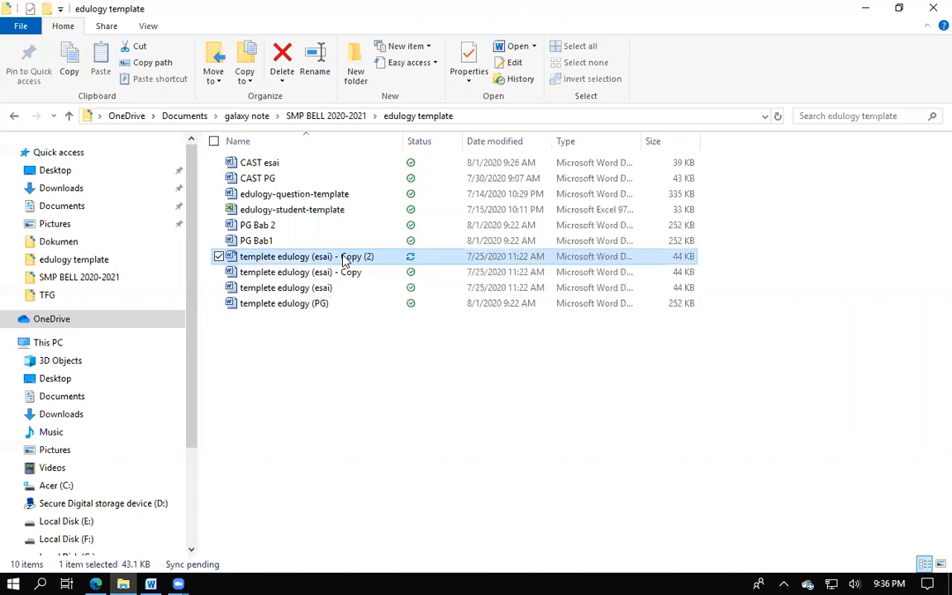
# Rename the second copy of the essay template, Copy (2), as esai bab 1.
pyautogui.click(346, 261)
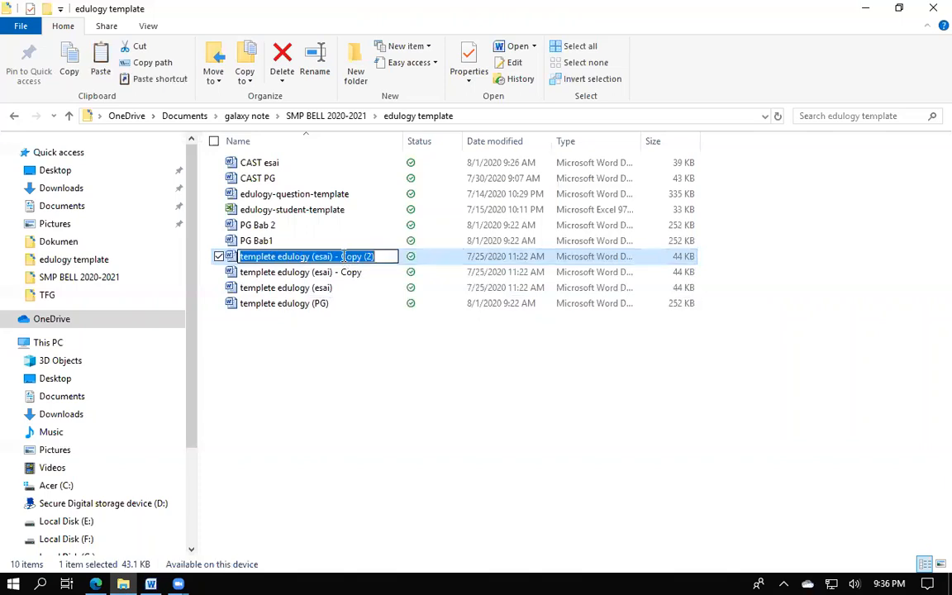
pyautogui.write('esai bab 1')
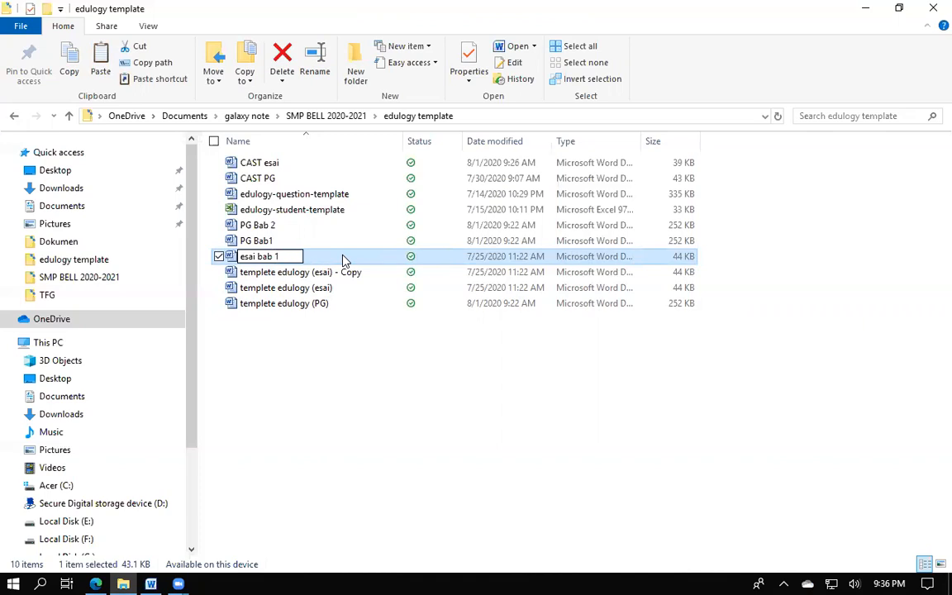
pyautogui.click(298, 382)
# Rename the remaining copy of the essay template as esai bab 2.
pyautogui.click(330, 278)
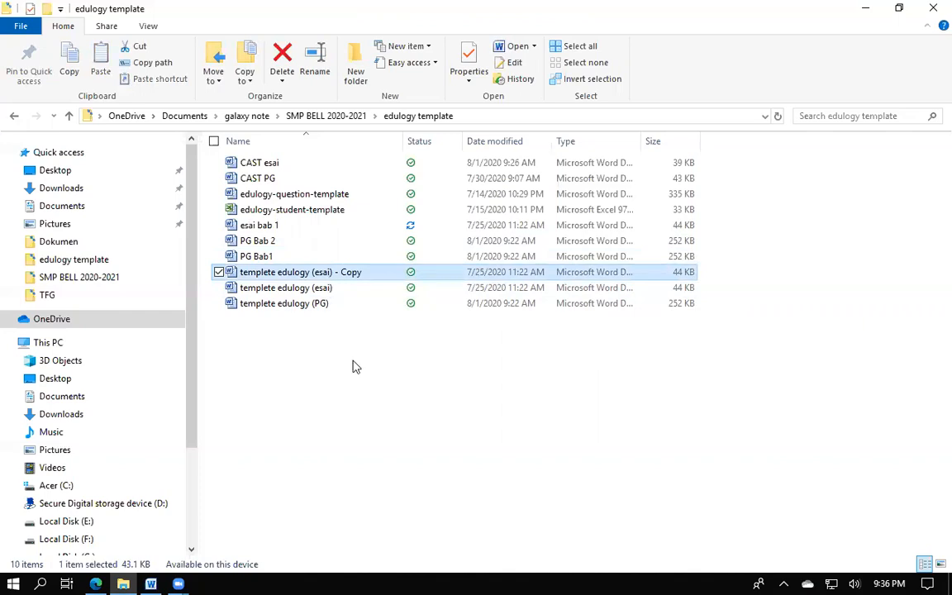
pyautogui.press('F2')
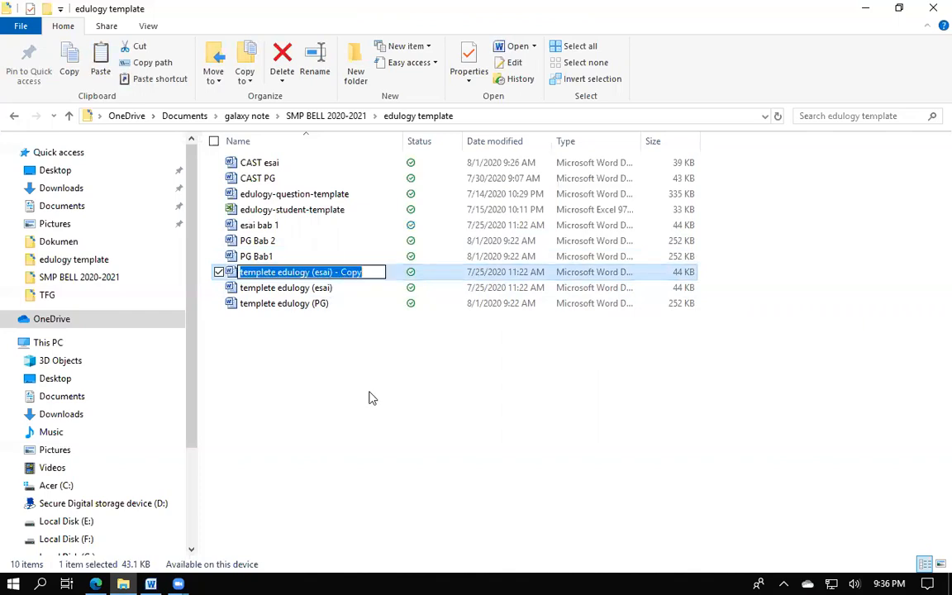
pyautogui.write('esai bab 2')
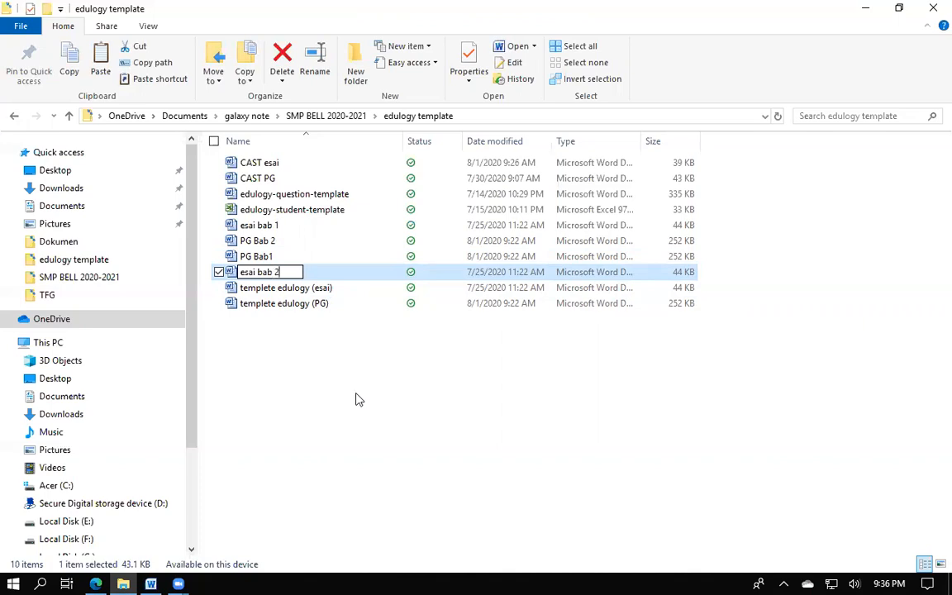
pyautogui.click(353, 398)
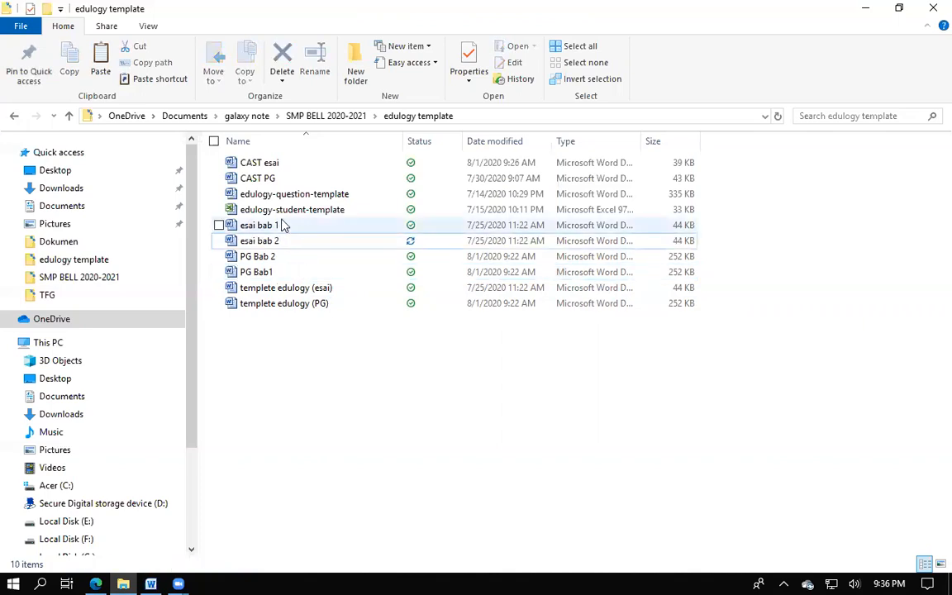
# Open the PG Bab1 document, enable editing and go to its question tables.
pyautogui.click(273, 273)
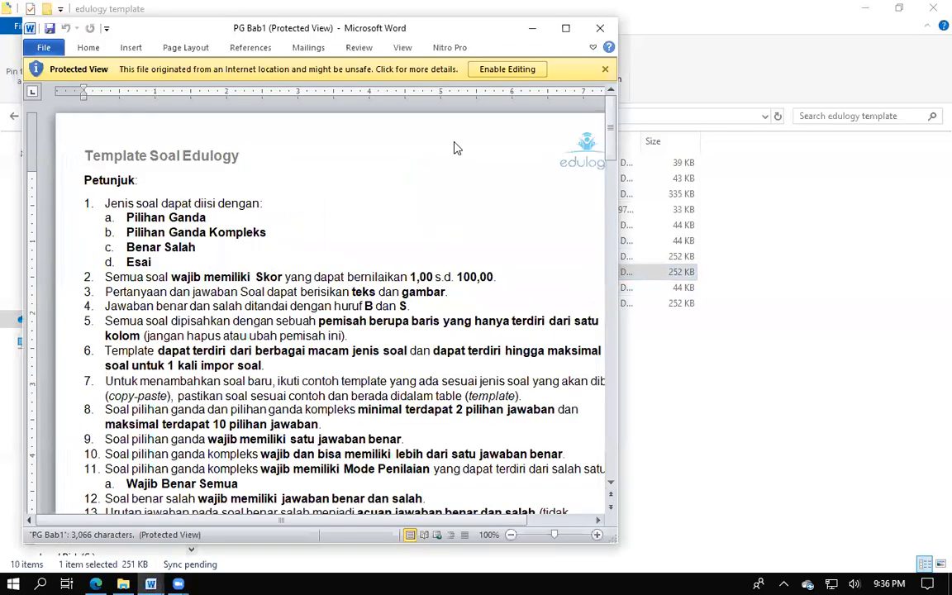
pyautogui.click(566, 30)
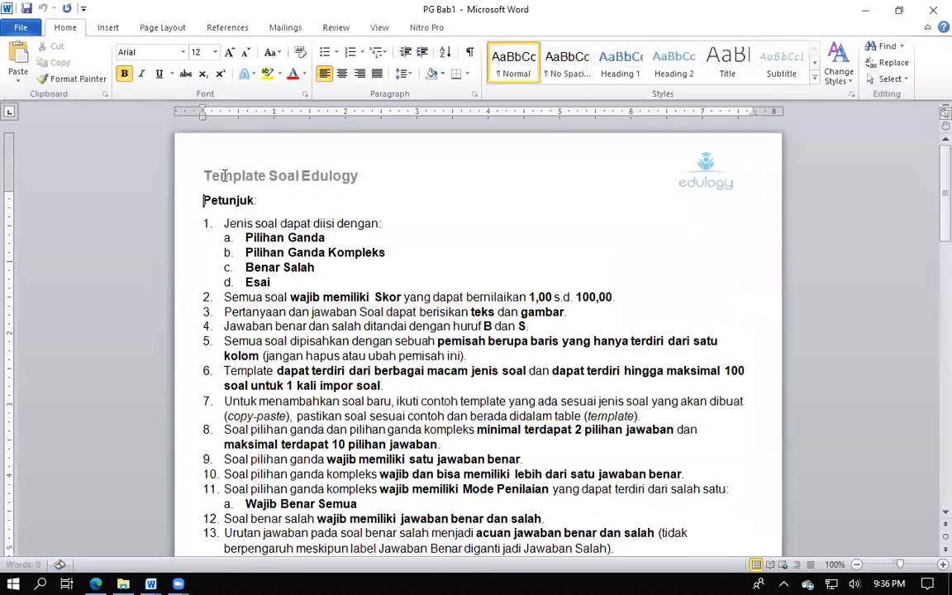
pyautogui.moveTo(932, 196); pyautogui.dragTo(931, 320)
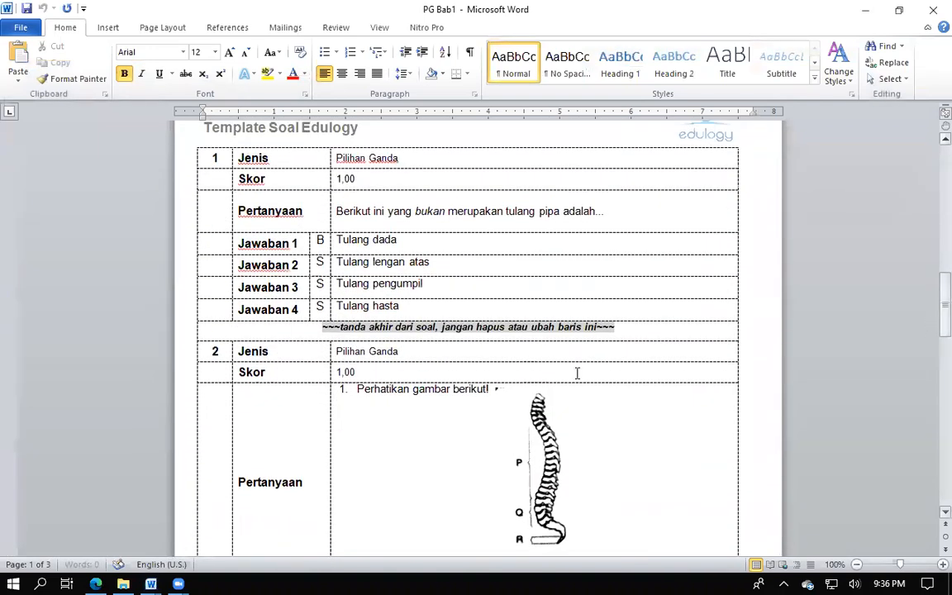
# Clear the sample question text and the four sample answers from question 1, keeping the B and S marks.
pyautogui.moveTo(335, 211); pyautogui.dragTo(661, 211)
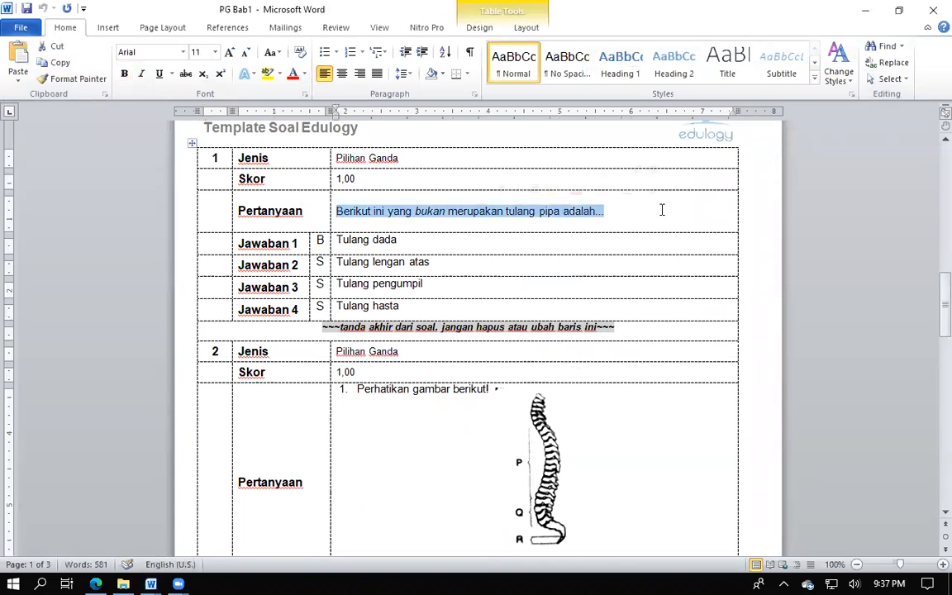
pyautogui.press('BackSpace')
pyautogui.moveTo(347, 240); pyautogui.dragTo(472, 309)
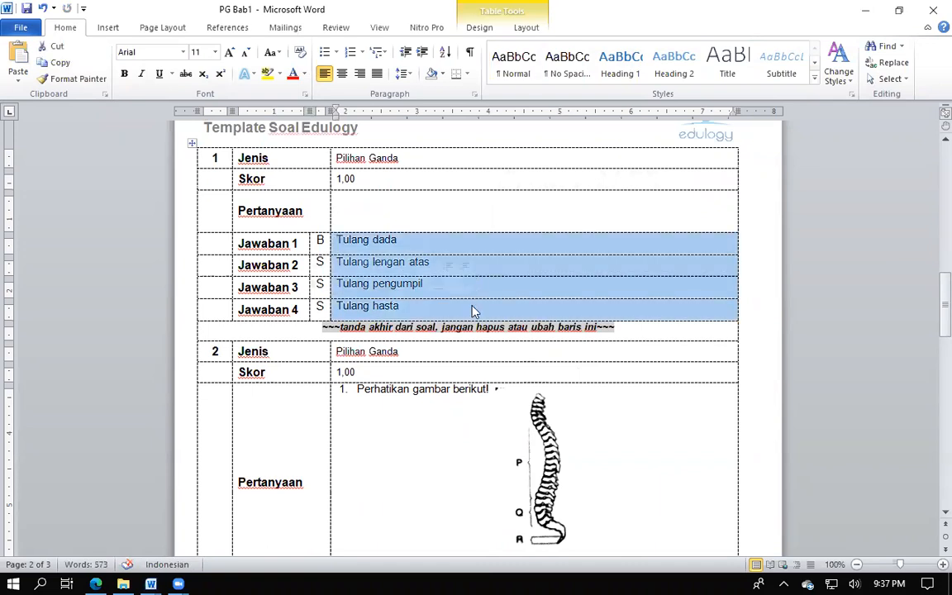
pyautogui.press('BackSpace')
pyautogui.click(502, 316)
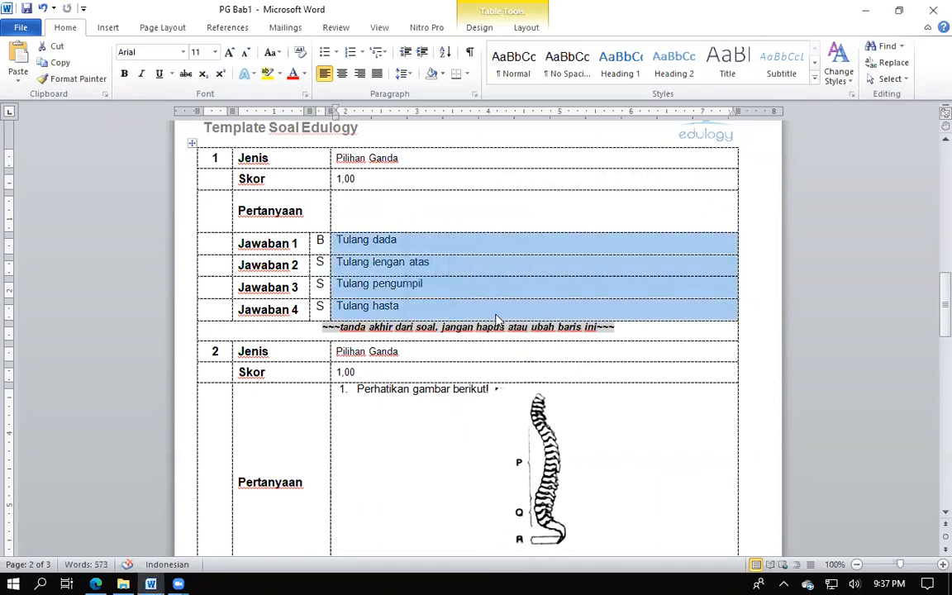
pyautogui.press('Delete')
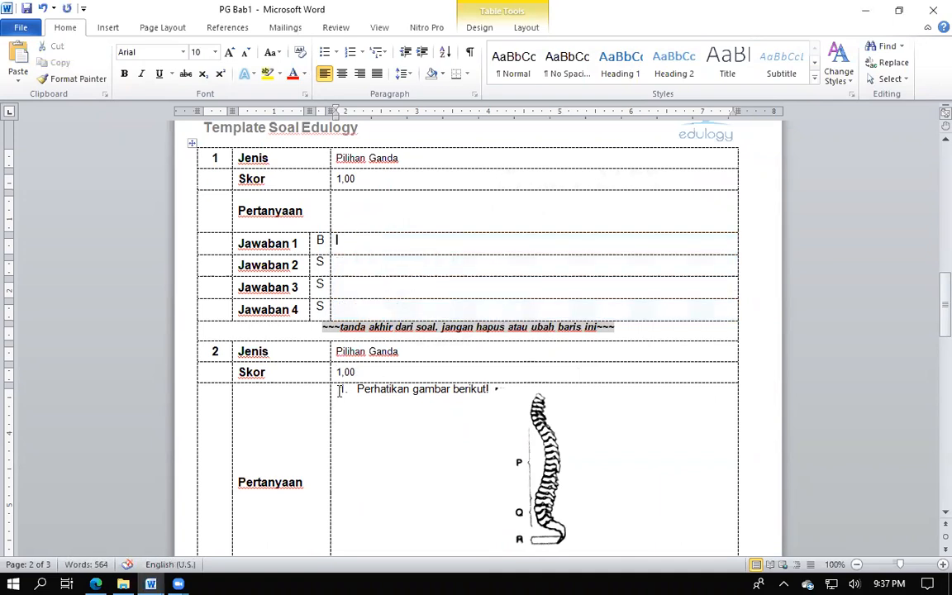
# Clear question 2's sample text, spine picture and four sample answers, keeping the table structure.
pyautogui.moveTo(464, 403); pyautogui.dragTo(547, 444)
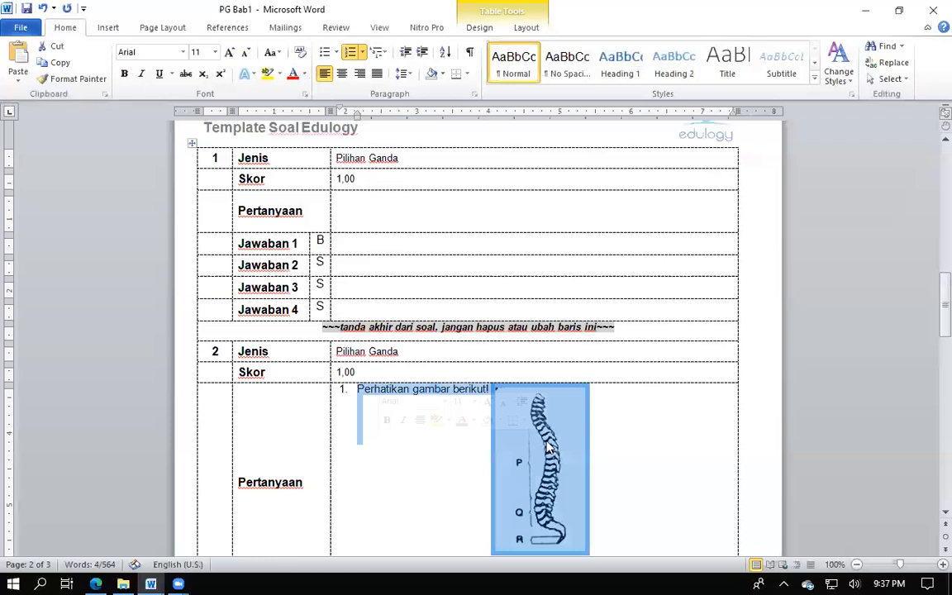
pyautogui.press('Delete')
pyautogui.moveTo(945, 304); pyautogui.dragTo(871, 350)
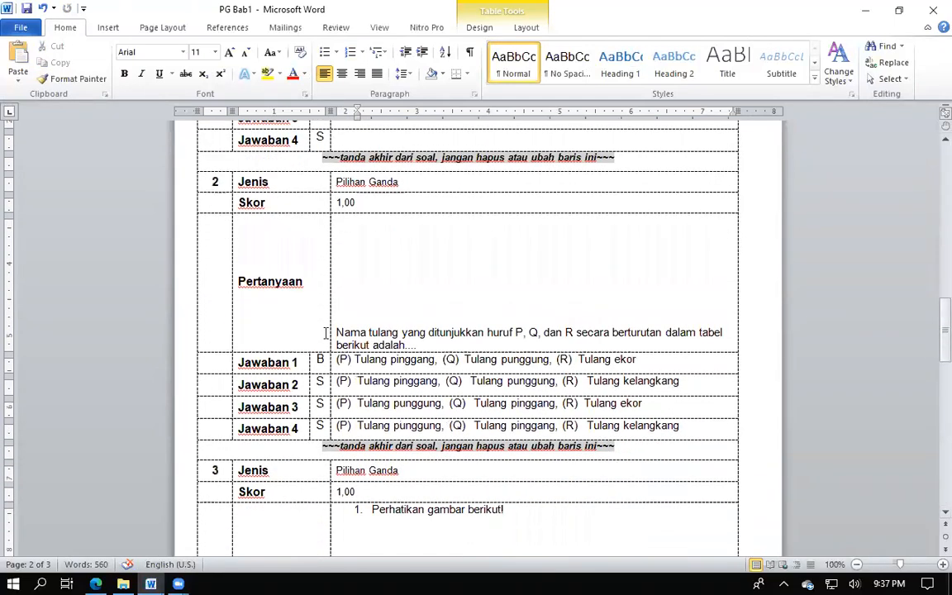
pyautogui.tripleClick(413, 331)
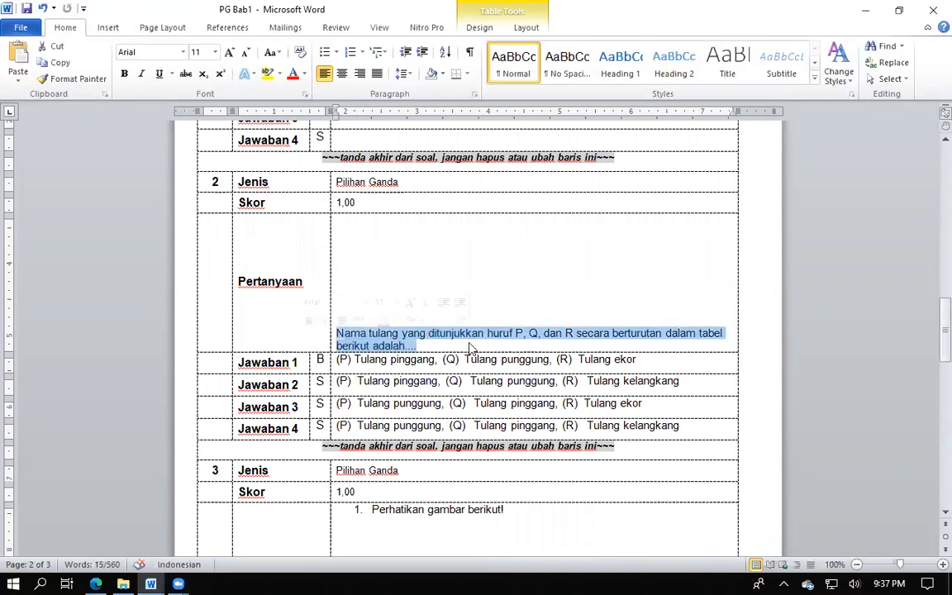
pyautogui.press('Delete')
pyautogui.moveTo(338, 345); pyautogui.dragTo(543, 420)
pyautogui.press('BackSpace')
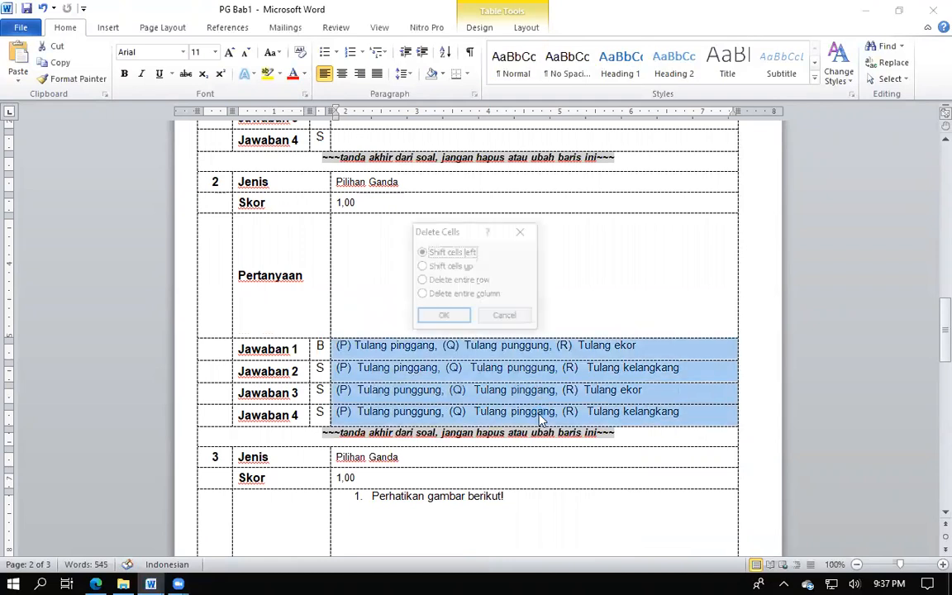
pyautogui.click(504, 316)
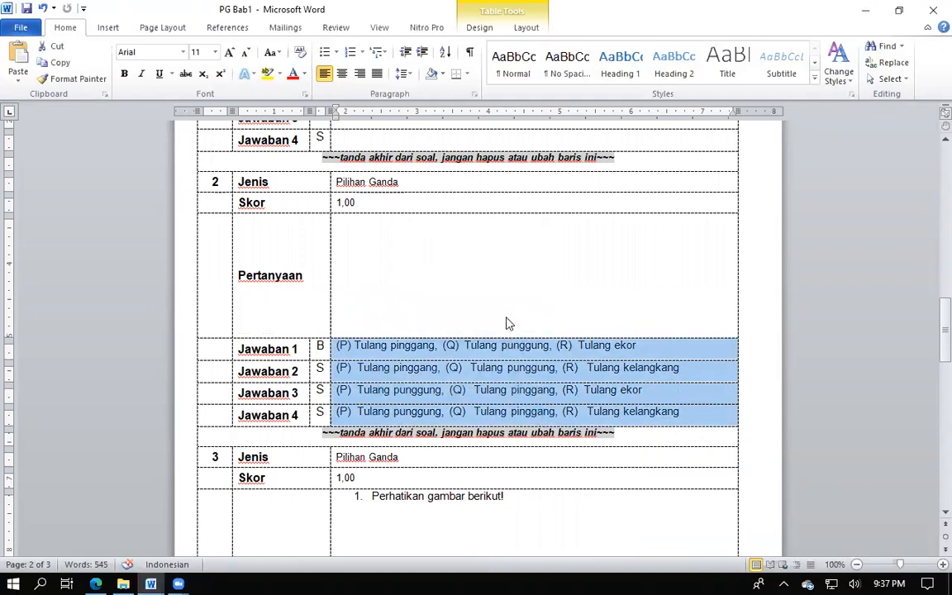
pyautogui.press('Delete')
# Clear the sample question content and all four sample answers from question 3.
pyautogui.moveTo(929, 314); pyautogui.dragTo(930, 368)
pyautogui.click(340, 180)
pyautogui.moveTo(340, 180); pyautogui.dragTo(463, 476)
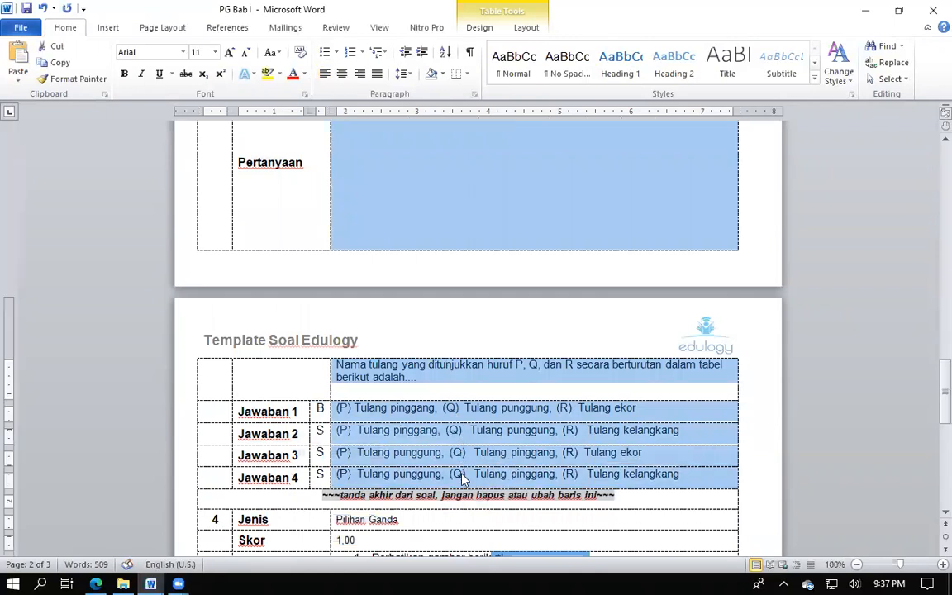
pyautogui.press('Delete')
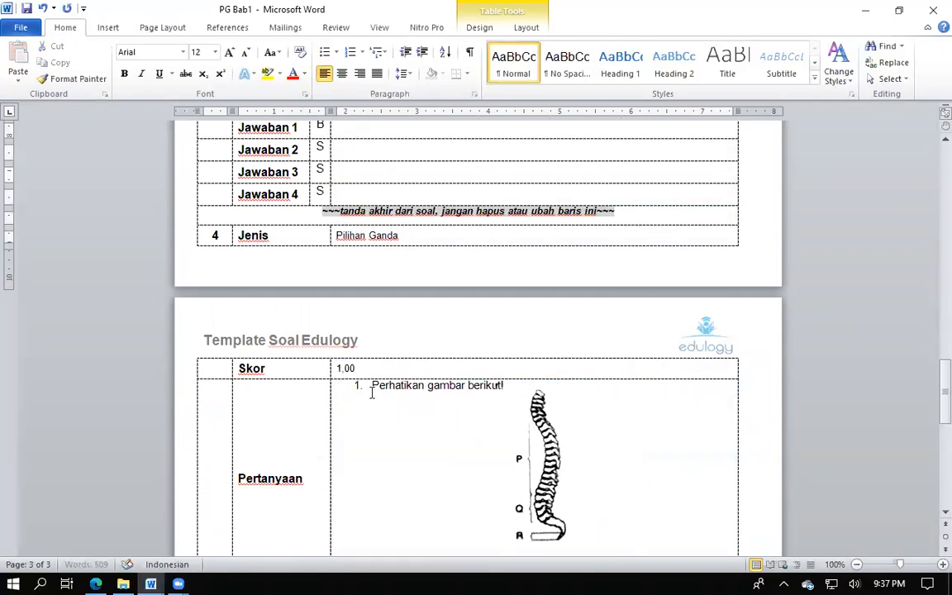
# Delete the "Perhatikan gambar berikut!" line and the spine picture from question 4.
pyautogui.moveTo(348, 393); pyautogui.dragTo(476, 475)
pyautogui.moveTo(349, 386)
pyautogui.mouseDown()
pyautogui.moveTo(528, 418)
pyautogui.moveTo(574, 576)
pyautogui.moveTo(529, 305)
pyautogui.moveTo(511, 269)
pyautogui.moveTo(483, 263)
pyautogui.moveTo(485, 205)
pyautogui.mouseUp()
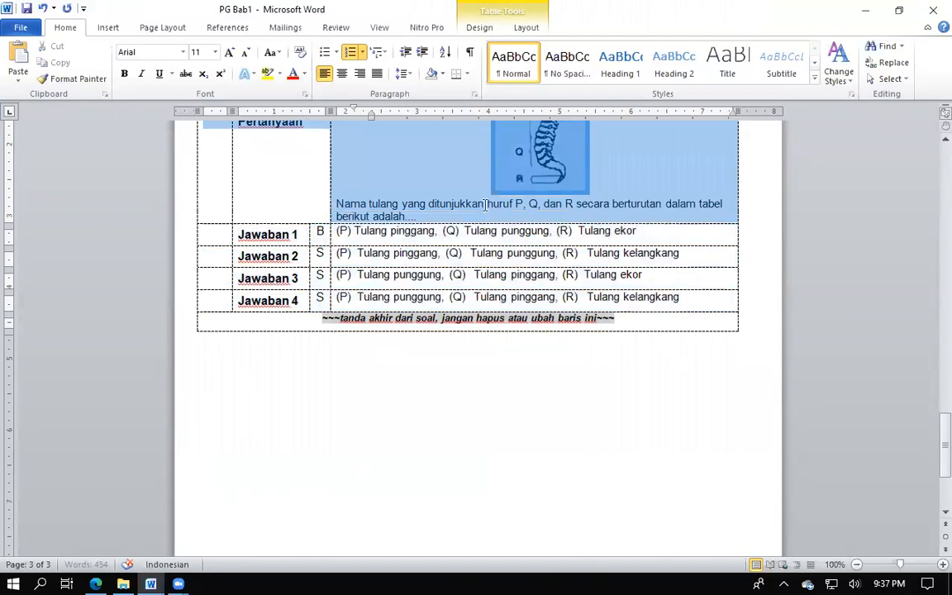
pyautogui.moveTo(490, 88); pyautogui.dragTo(483, 320)
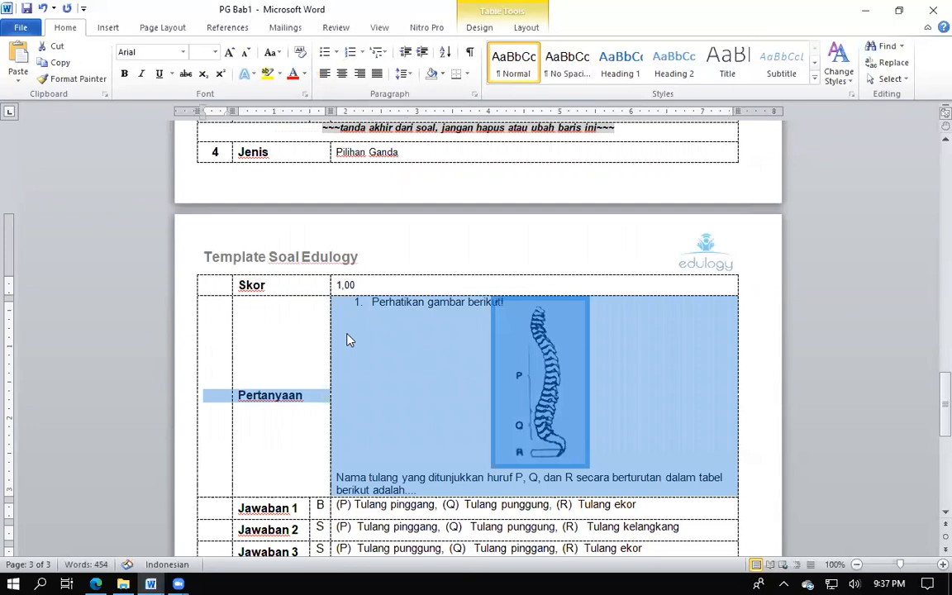
pyautogui.click(372, 302)
pyautogui.hotkey('shift', 'Down')
pyautogui.hotkey('shift', 'Down')
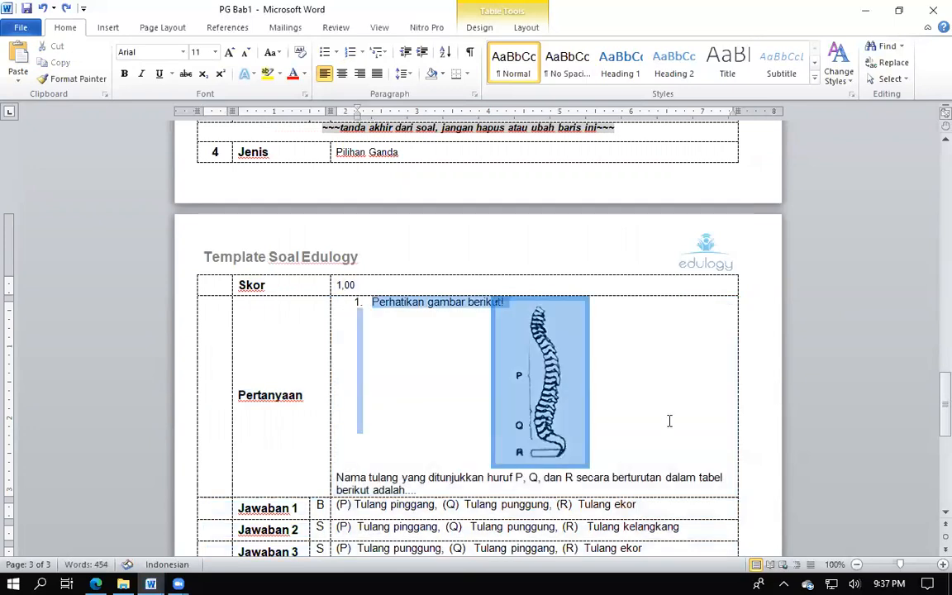
pyautogui.press('Delete')
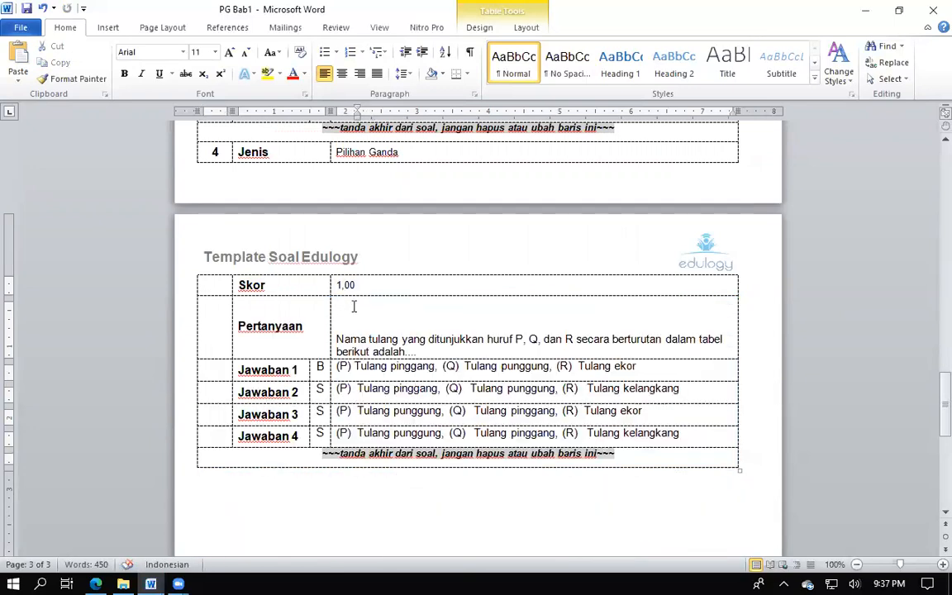
# Clear the remaining question text and the four sample answers from question 4.
pyautogui.moveTo(380, 318); pyautogui.dragTo(556, 426)
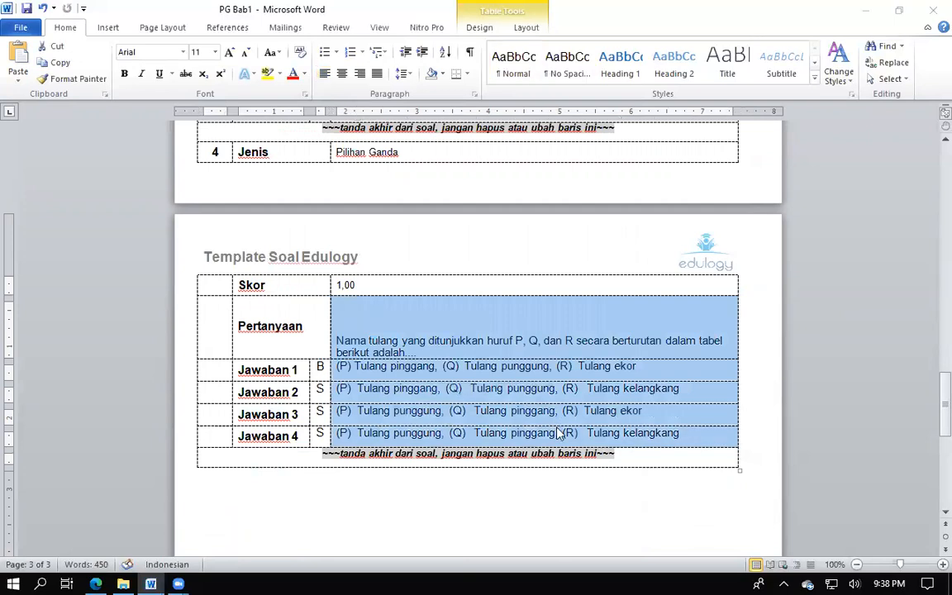
pyautogui.press('BackSpace')
pyautogui.click(507, 320)
pyautogui.press('Delete')
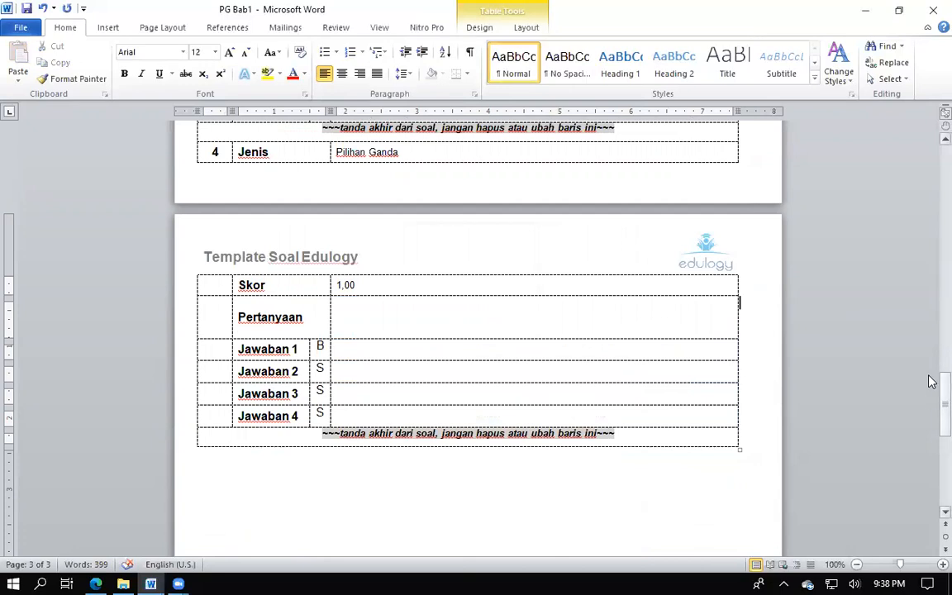
# Duplicate the empty question 4 block directly below the table and renumber the copy as 5.
pyautogui.moveTo(932, 397)
pyautogui.mouseDown()
pyautogui.moveTo(914, 291)
pyautogui.moveTo(910, 380)
pyautogui.moveTo(929, 409)
pyautogui.moveTo(929, 351)
pyautogui.moveTo(915, 313)
pyautogui.moveTo(929, 425)
pyautogui.moveTo(929, 400)
pyautogui.mouseUp()
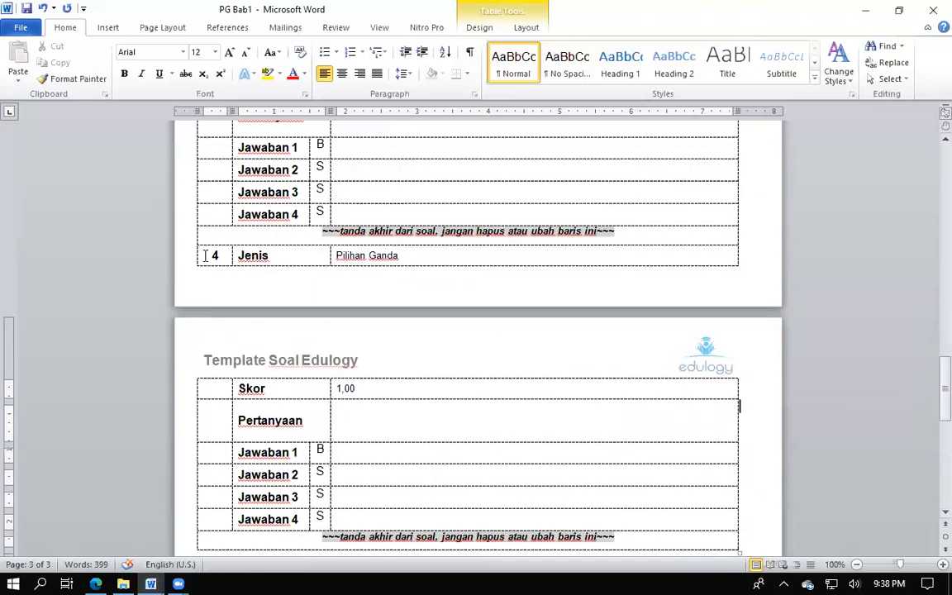
pyautogui.moveTo(198, 257); pyautogui.dragTo(418, 544)
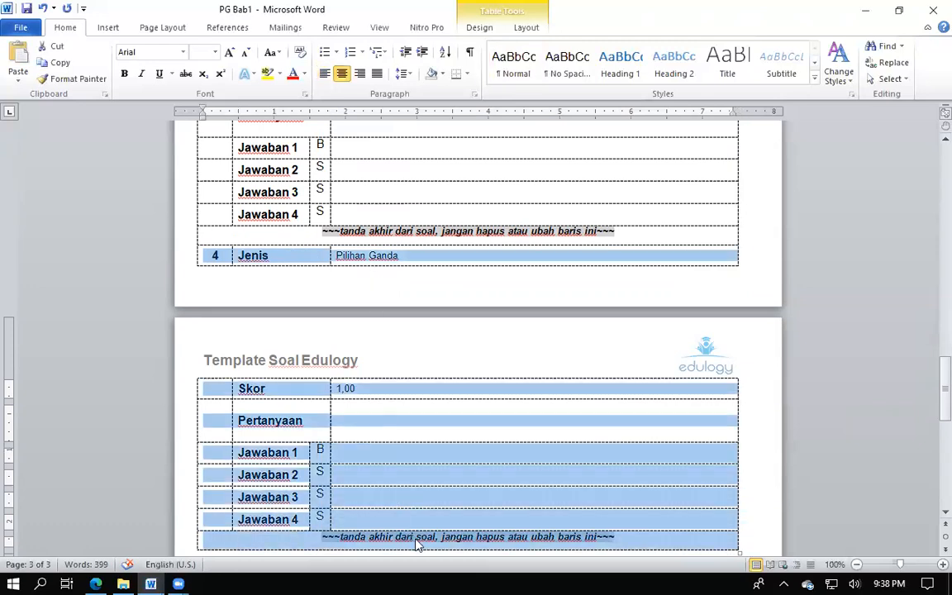
pyautogui.moveTo(942, 387); pyautogui.dragTo(931, 433)
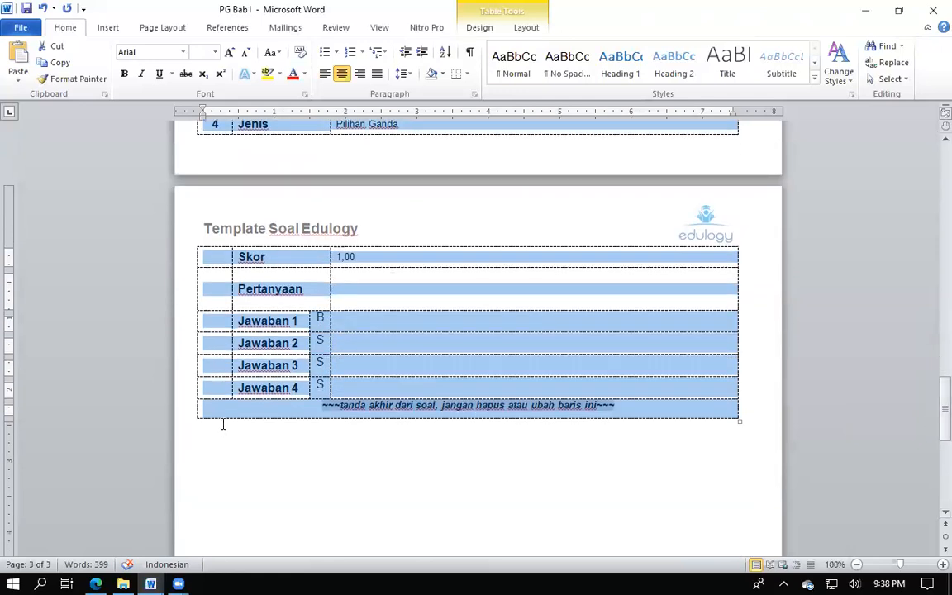
pyautogui.click(223, 426)
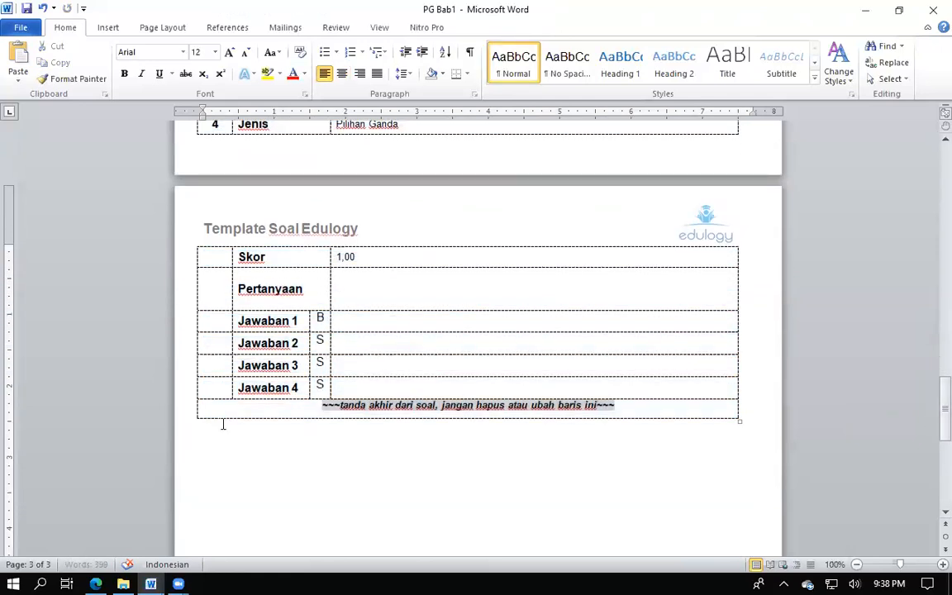
pyautogui.hotkey('ctrl', 'v')
pyautogui.click(222, 339)
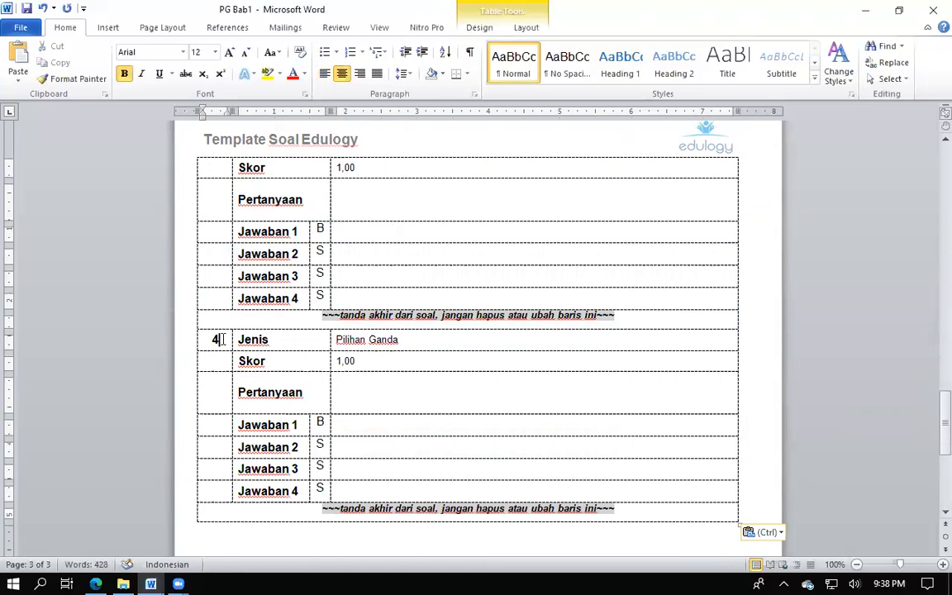
pyautogui.press('BackSpace')
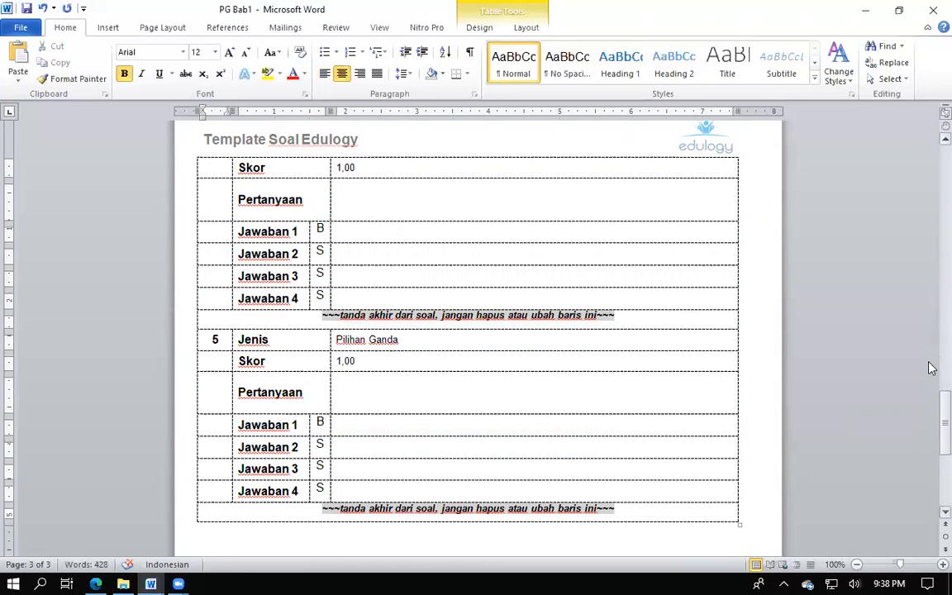
# Copy the text of exam question 1 from pts smt 1 19-20 into the Pertanyaan cell of question 1 in PG Bab1.
pyautogui.moveTo(932, 421); pyautogui.dragTo(884, 289)
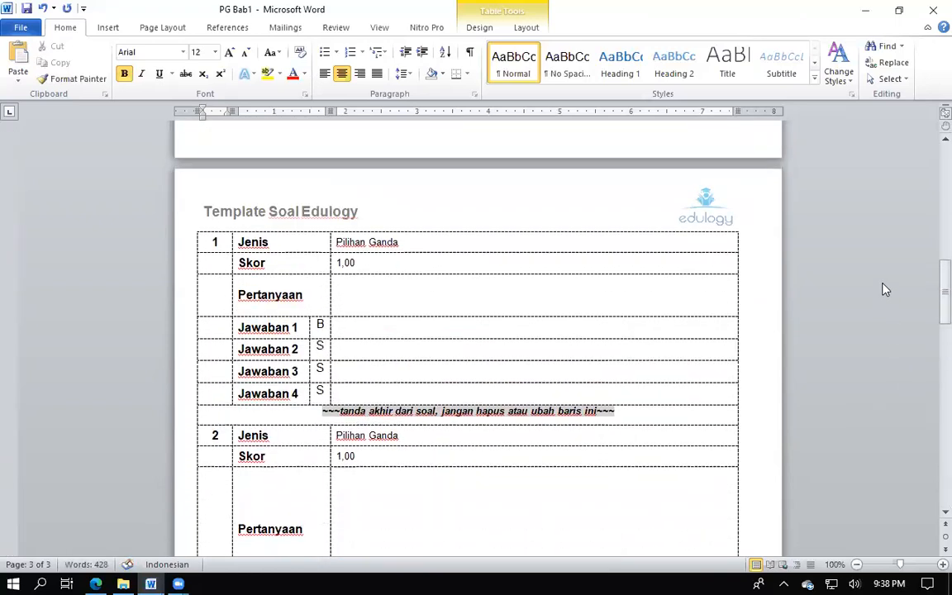
pyautogui.moveTo(154, 580)
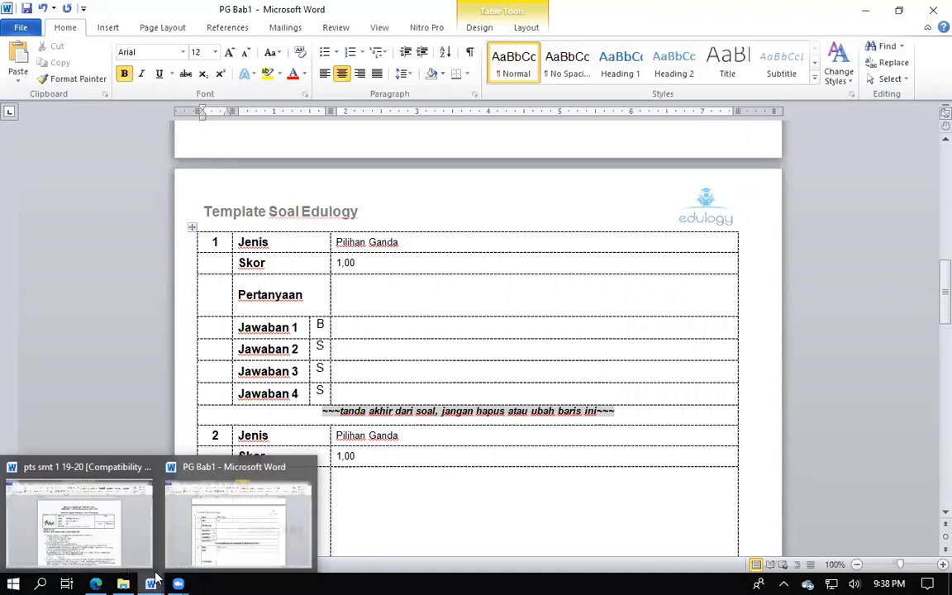
pyautogui.click(83, 541)
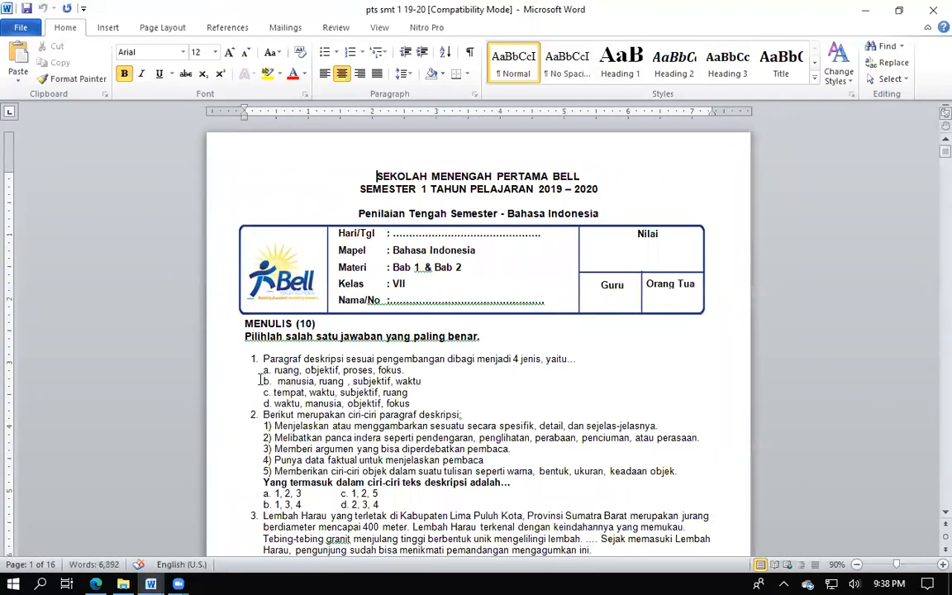
pyautogui.moveTo(263, 359); pyautogui.dragTo(572, 362)
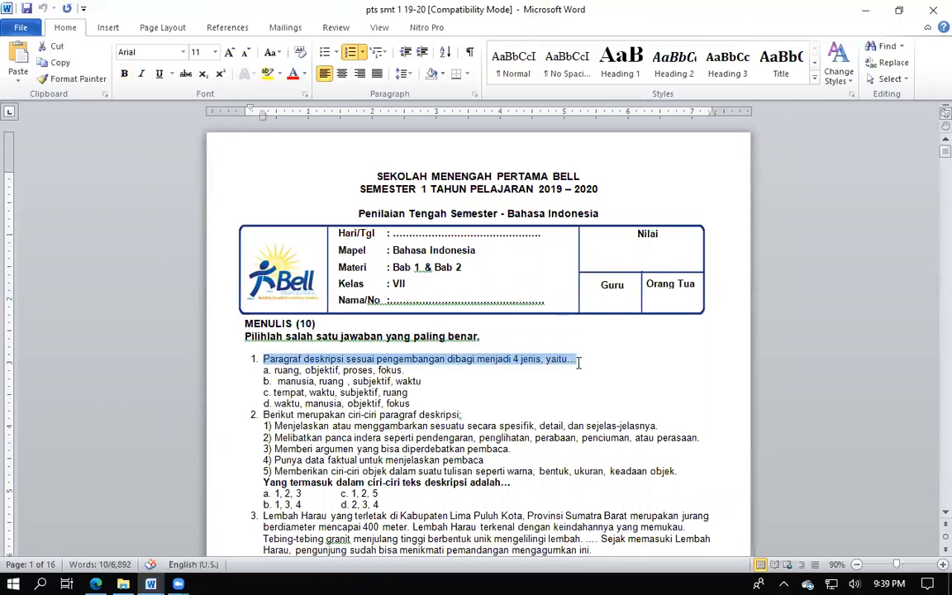
pyautogui.moveTo(150, 584)
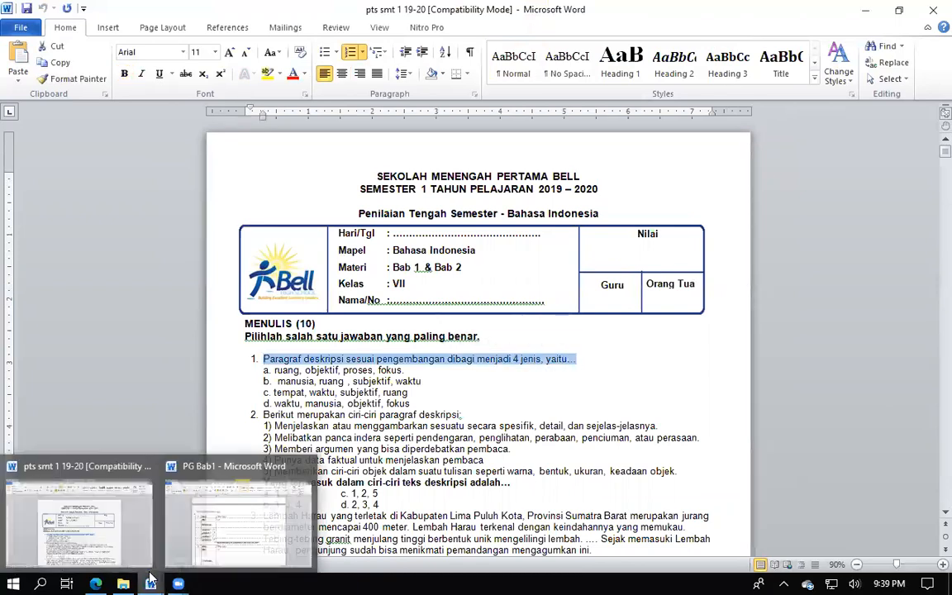
pyautogui.click(265, 513)
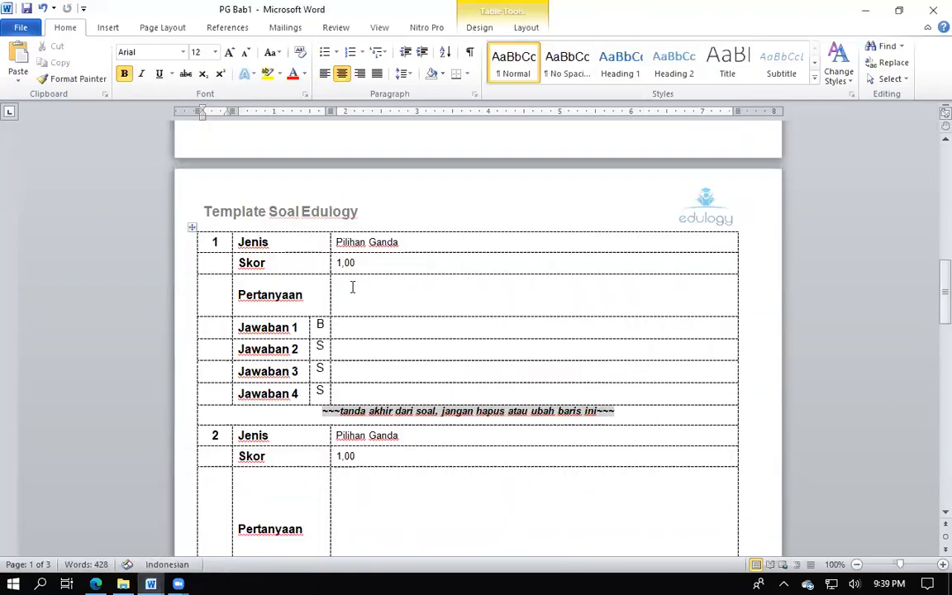
pyautogui.click(348, 284)
pyautogui.write('Paragraf deskripsi sesuai pengembangan dibagi menjadi 4 jenis, yaitu..')
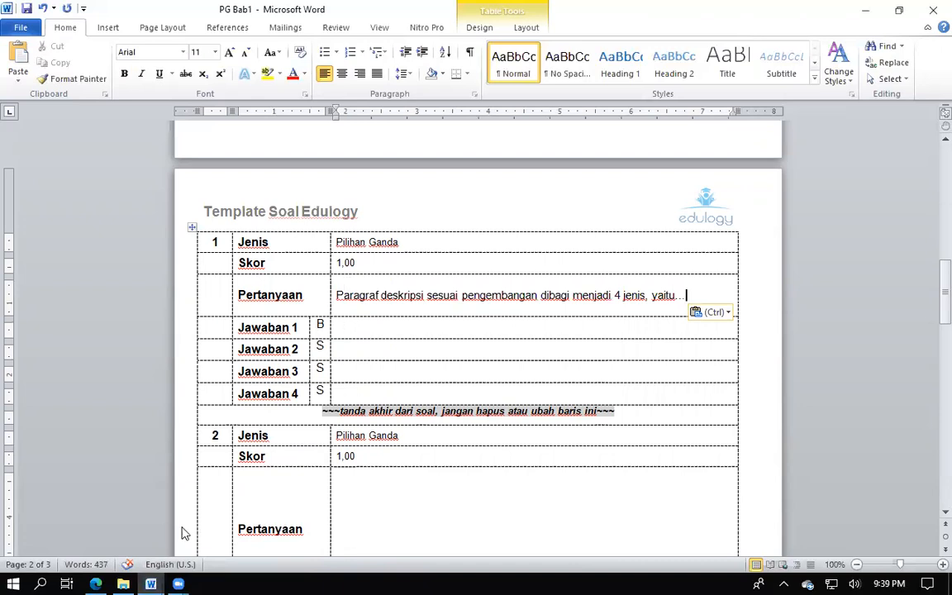
# Copy answer option a of exam question 1 from pts smt 1 19-20 into the Jawaban 1 cell of question 1 in PG Bab1.
pyautogui.moveTo(150, 583)
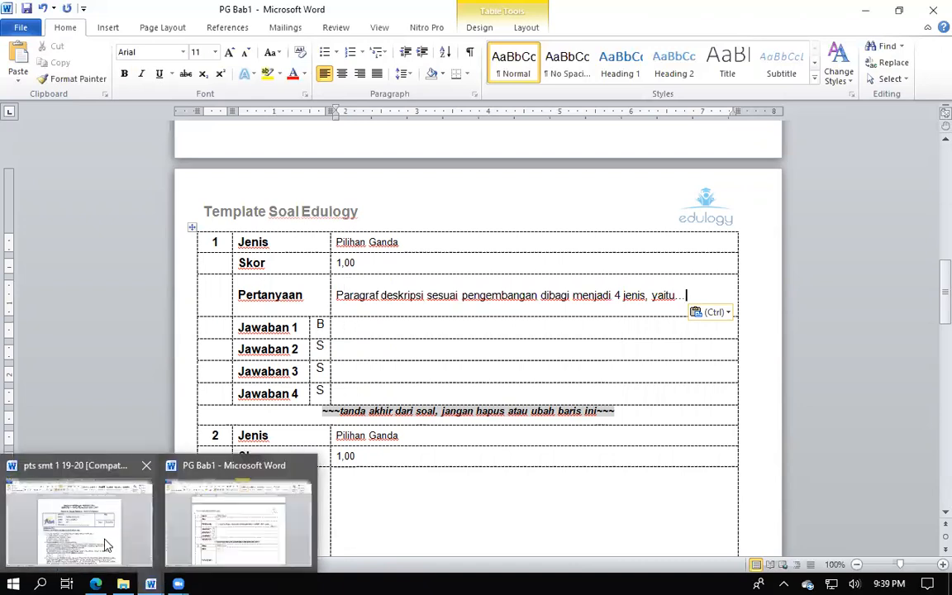
pyautogui.click(105, 545)
pyautogui.moveTo(276, 370); pyautogui.dragTo(418, 369)
pyautogui.hotkey('ctrl', 'c')
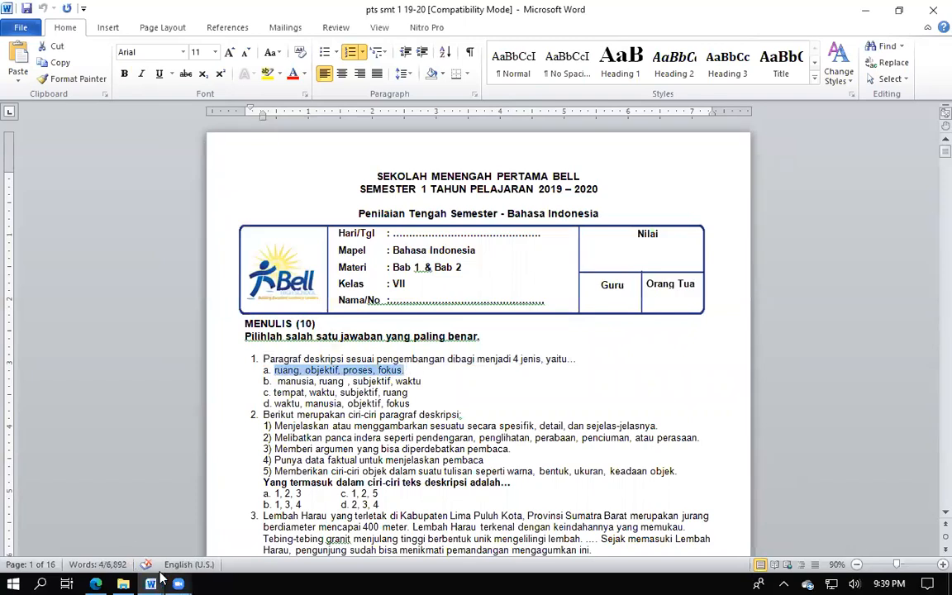
pyautogui.moveTo(152, 584)
pyautogui.click(228, 473)
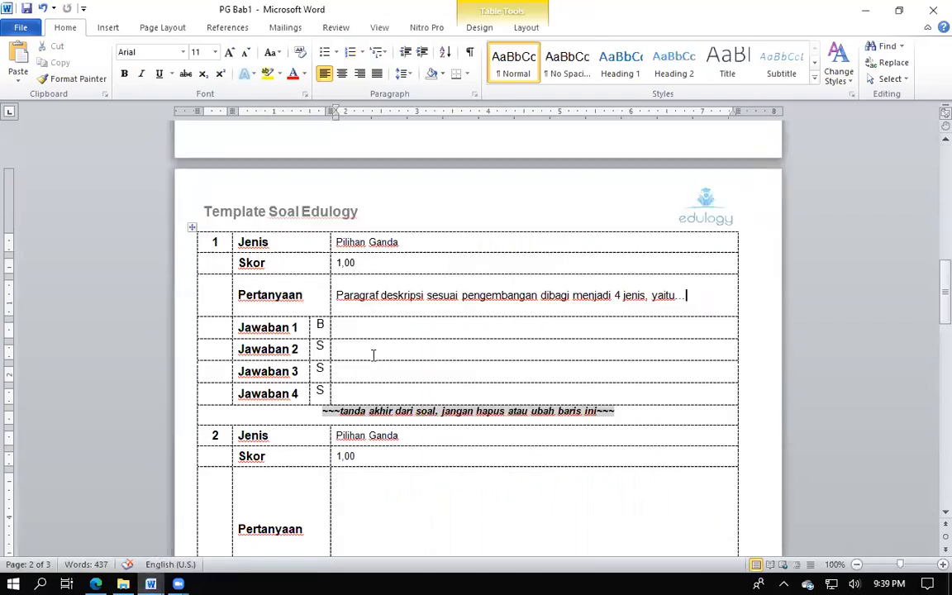
pyautogui.hotkey('ctrl', 'v')
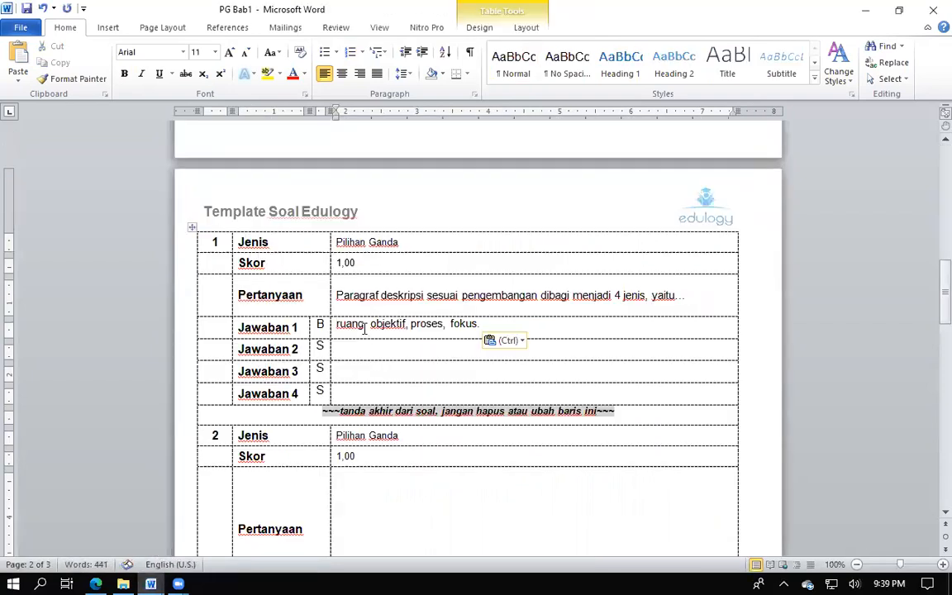
pyautogui.moveTo(172, 575)
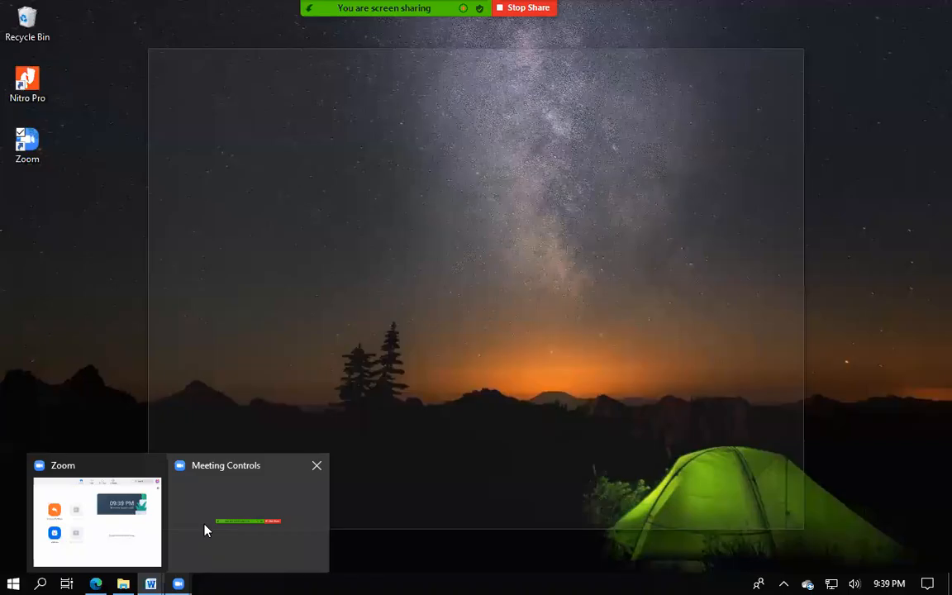
pyautogui.click(204, 529)
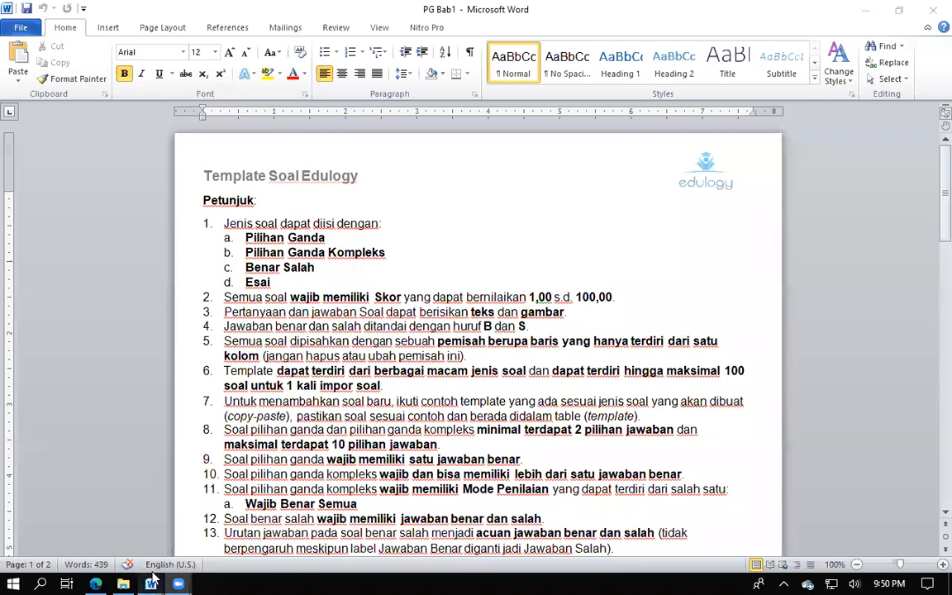
# Examine the first multiple-choice questions at the start of the exam in pts smt 1 19-20.
pyautogui.moveTo(151, 582)
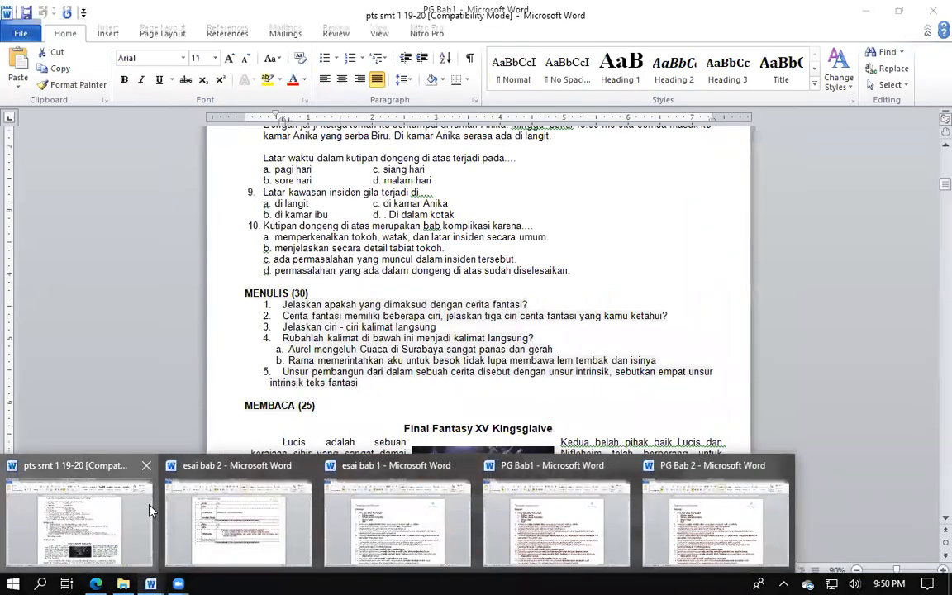
pyautogui.click(105, 562)
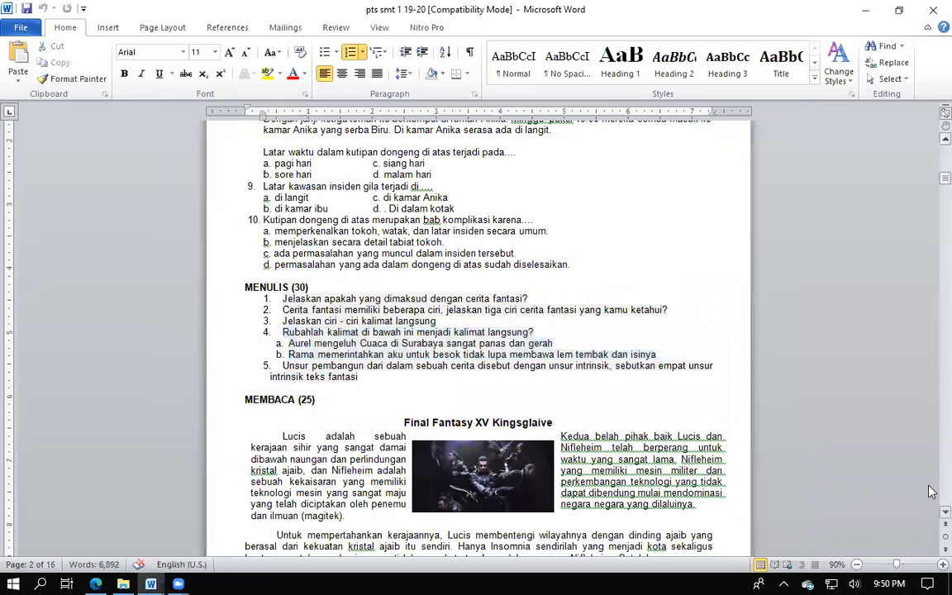
pyautogui.moveTo(944, 179); pyautogui.dragTo(945, 151)
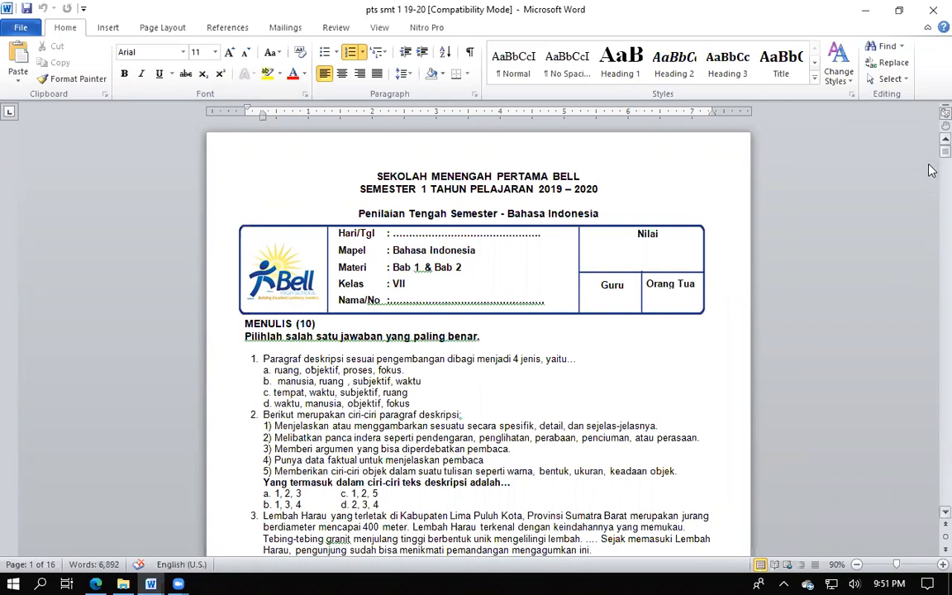
pyautogui.moveTo(945, 153); pyautogui.dragTo(931, 157)
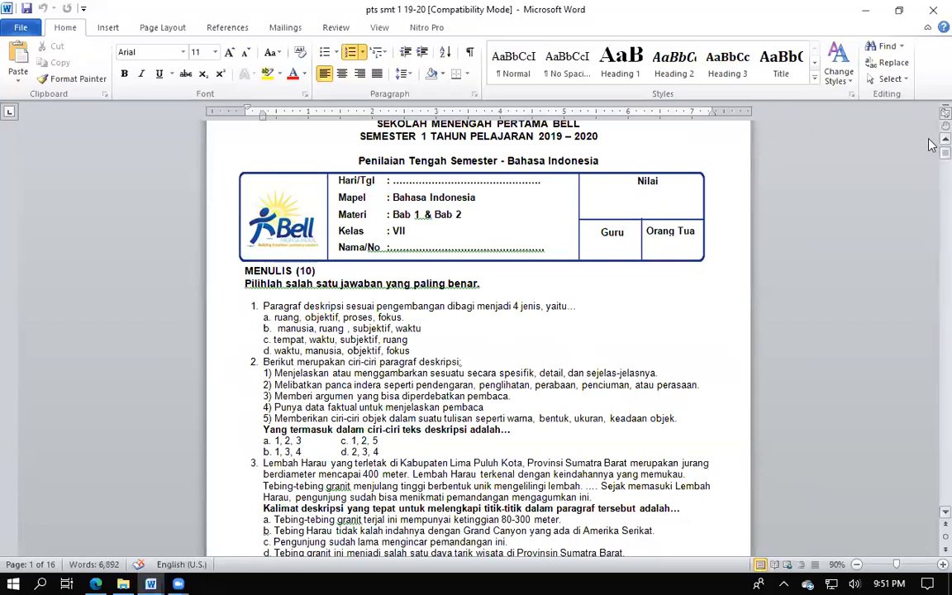
pyautogui.moveTo(946, 153)
pyautogui.mouseDown()
pyautogui.moveTo(931, 167)
pyautogui.moveTo(930, 158)
pyautogui.mouseUp()
pyautogui.click(260, 306)
# Compare the question 1 and 2 blocks in PG Bab1 with the matching questions in pts smt 1 19-20.
pyautogui.moveTo(150, 583)
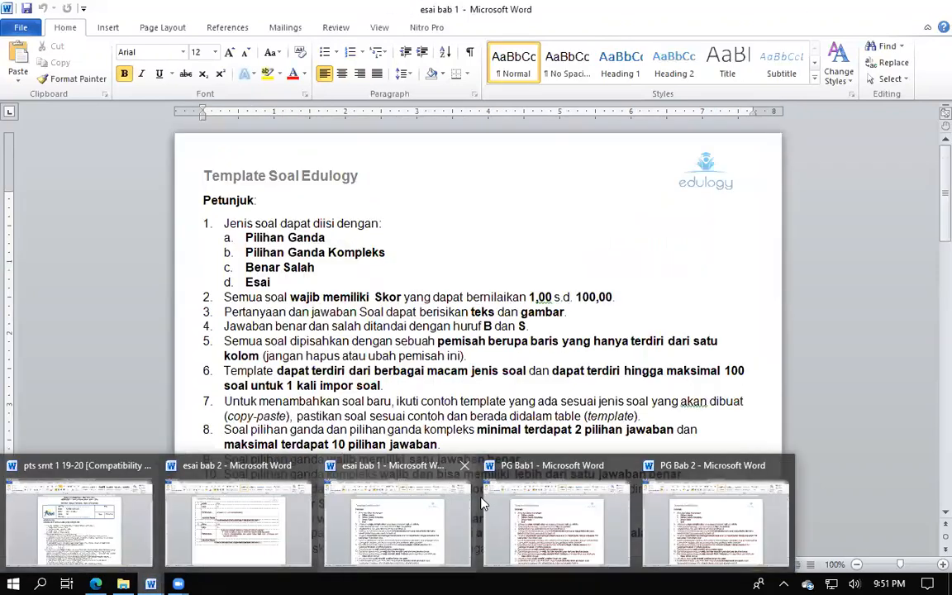
pyautogui.click(496, 479)
pyautogui.moveTo(931, 202); pyautogui.dragTo(929, 393)
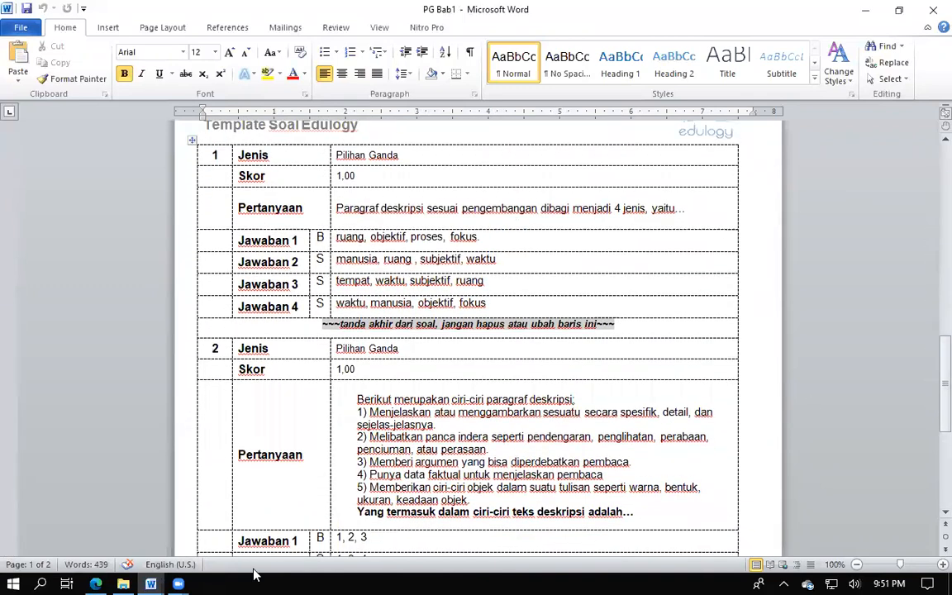
pyautogui.moveTo(153, 576)
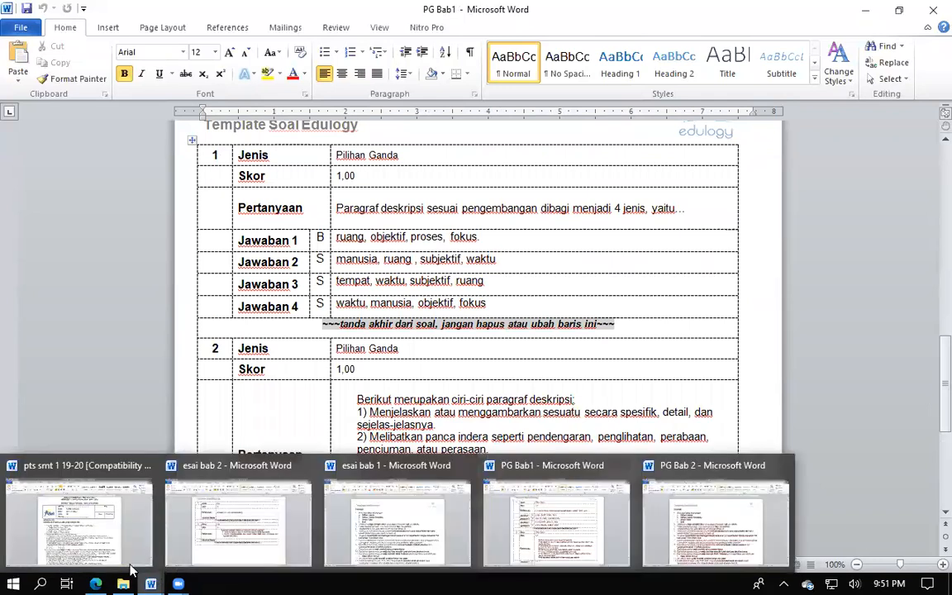
pyautogui.click(88, 541)
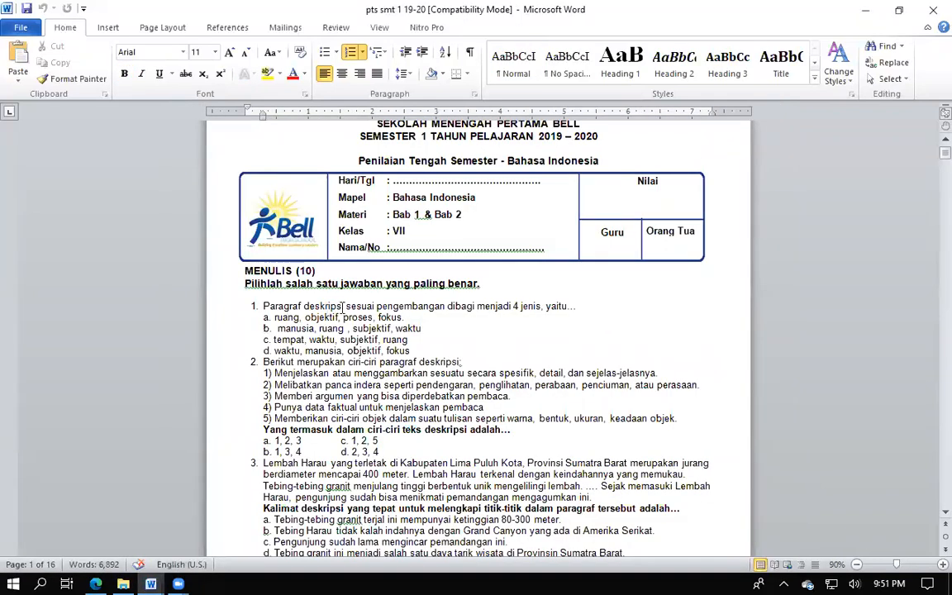
pyautogui.click(294, 366)
pyautogui.moveTo(150, 579)
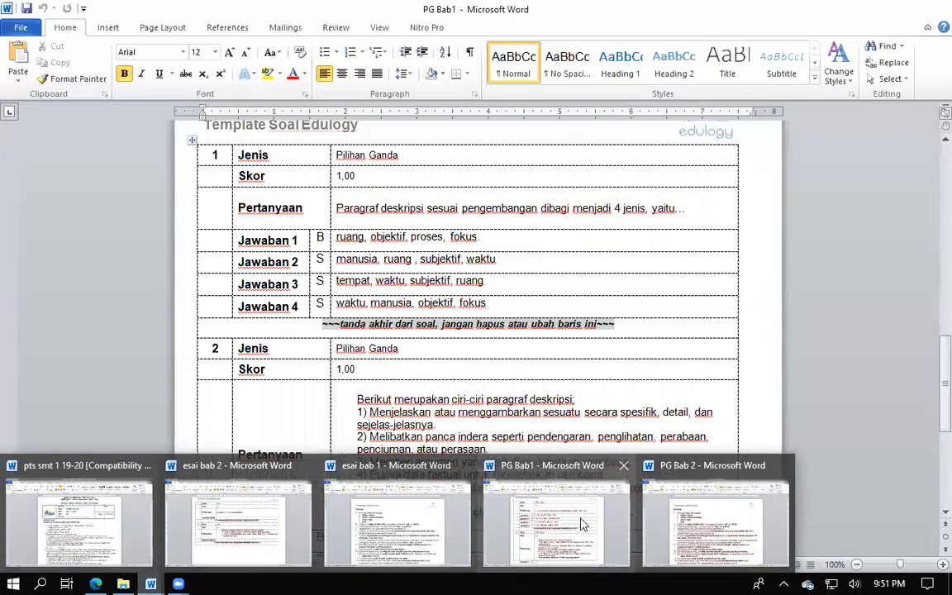
pyautogui.click(582, 523)
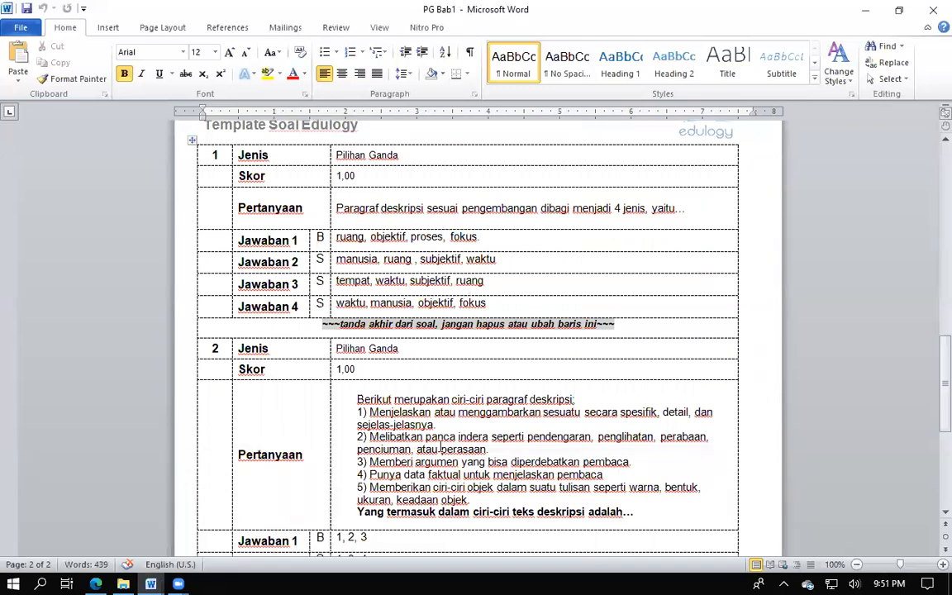
# Duplicate the complete question 2 block directly below the table in PG Bab1.
pyautogui.moveTo(945, 368); pyautogui.dragTo(931, 411)
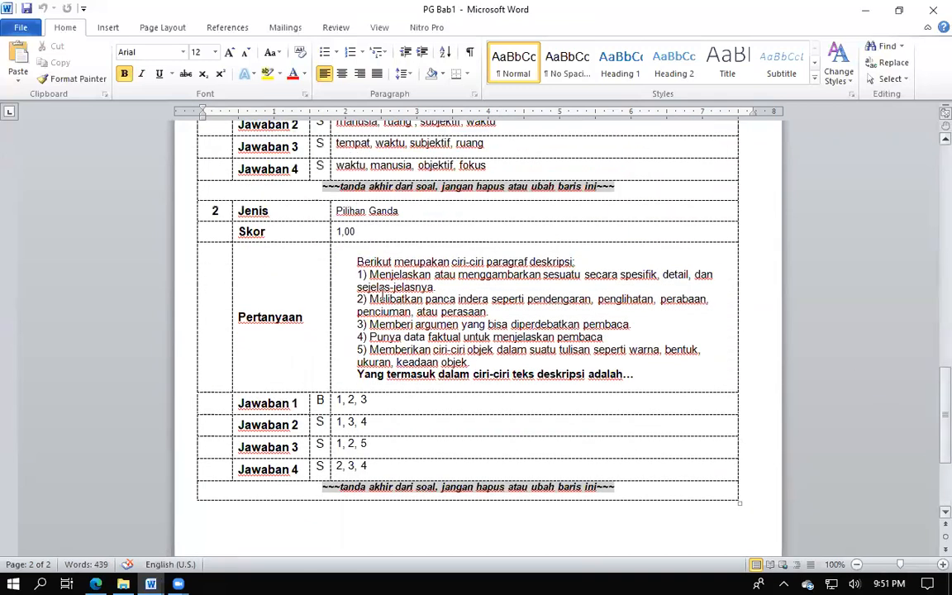
pyautogui.moveTo(206, 213)
pyautogui.mouseDown()
pyautogui.moveTo(342, 235)
pyautogui.moveTo(372, 404)
pyautogui.moveTo(422, 490)
pyautogui.mouseUp()
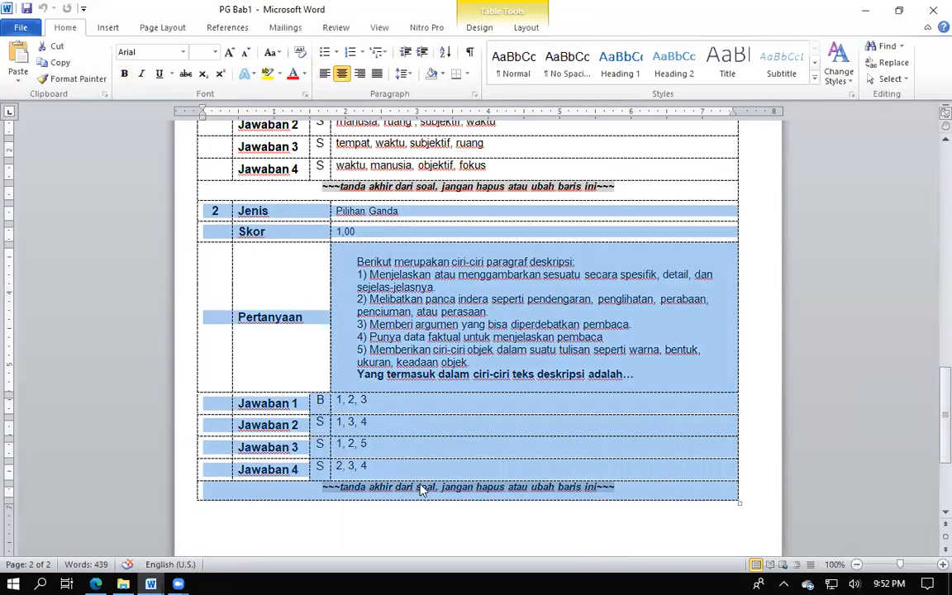
pyautogui.click(252, 508)
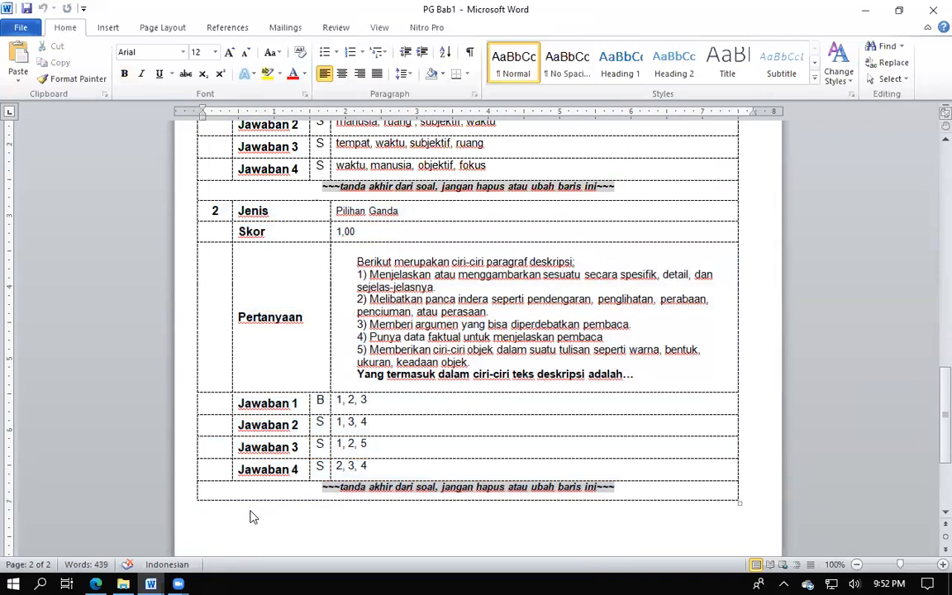
pyautogui.hotkey('ctrl', 'v')
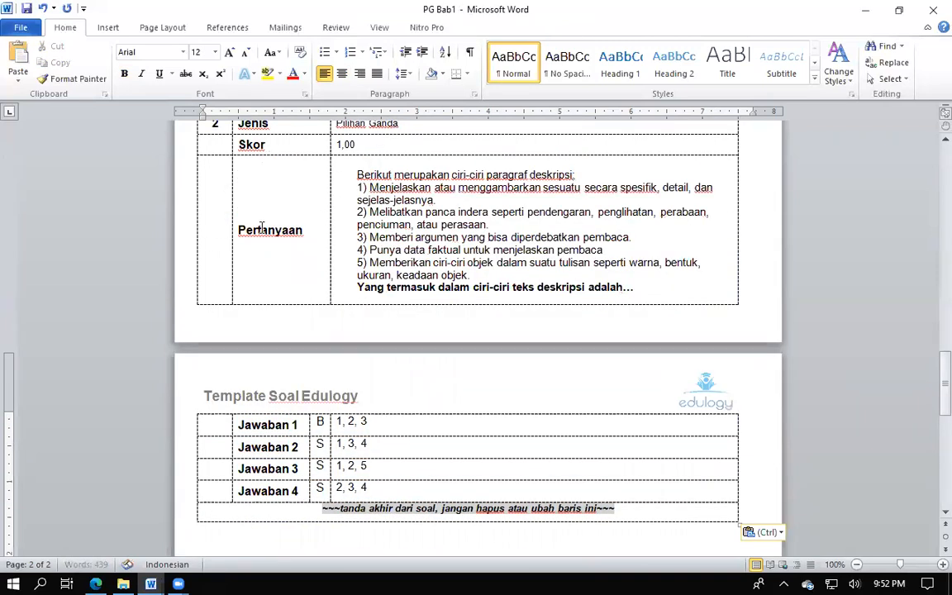
# Try to delete the pasted question 2 rows, dismiss the cell deletion, and undo the paste.
pyautogui.moveTo(936, 405); pyautogui.dragTo(931, 404)
pyautogui.moveTo(202, 140)
pyautogui.mouseDown()
pyautogui.moveTo(420, 335)
pyautogui.moveTo(446, 537)
pyautogui.mouseUp()
pyautogui.press('BackSpace')
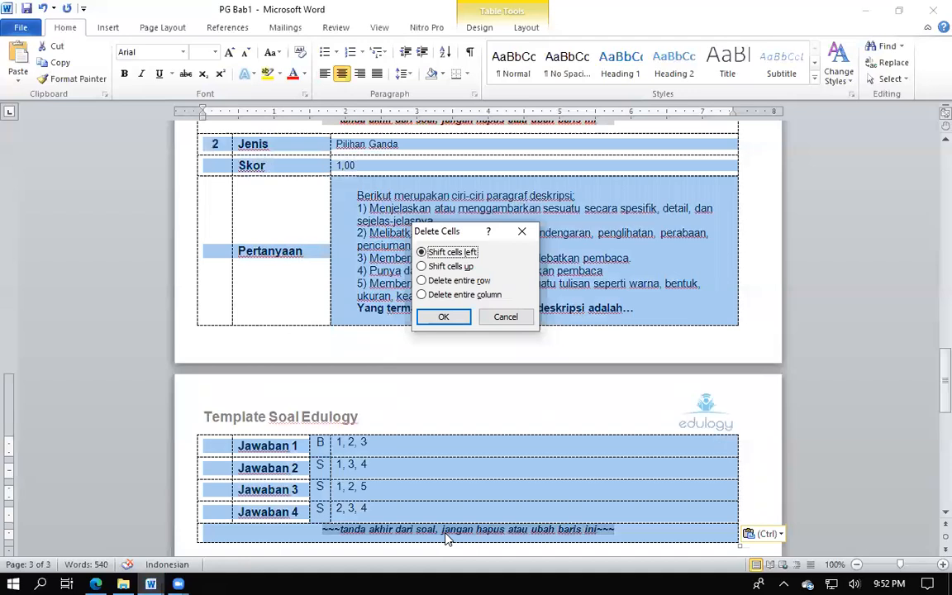
pyautogui.press('Escape')
pyautogui.click(446, 537)
pyautogui.hotkey('ctrl', 'z')
# Compare exam questions 6 and 7 in pts smt 1 19-20 with the multiple-choice blocks in PG Bab 2.
pyautogui.moveTo(931, 480); pyautogui.dragTo(776, 322)
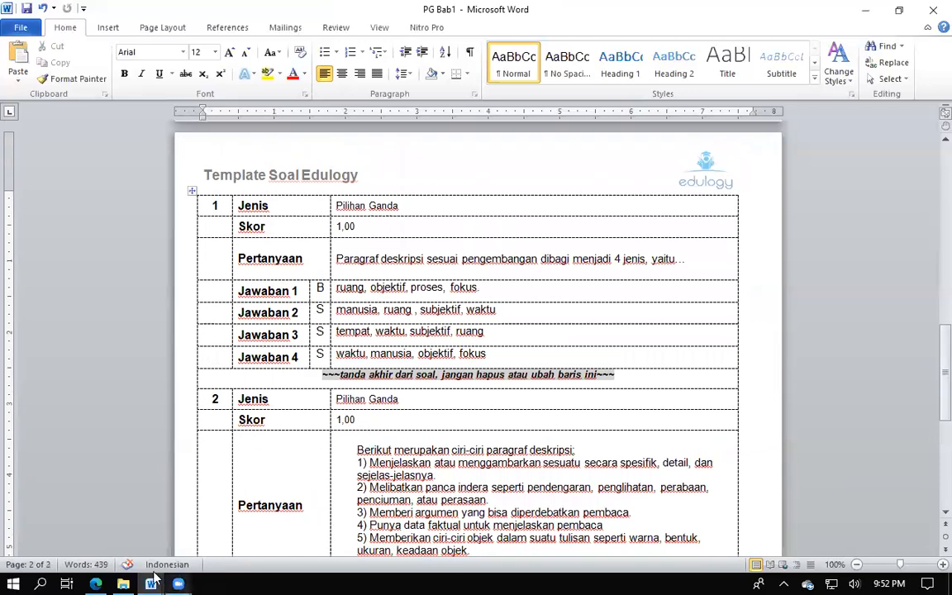
pyautogui.moveTo(150, 581)
pyautogui.click(107, 500)
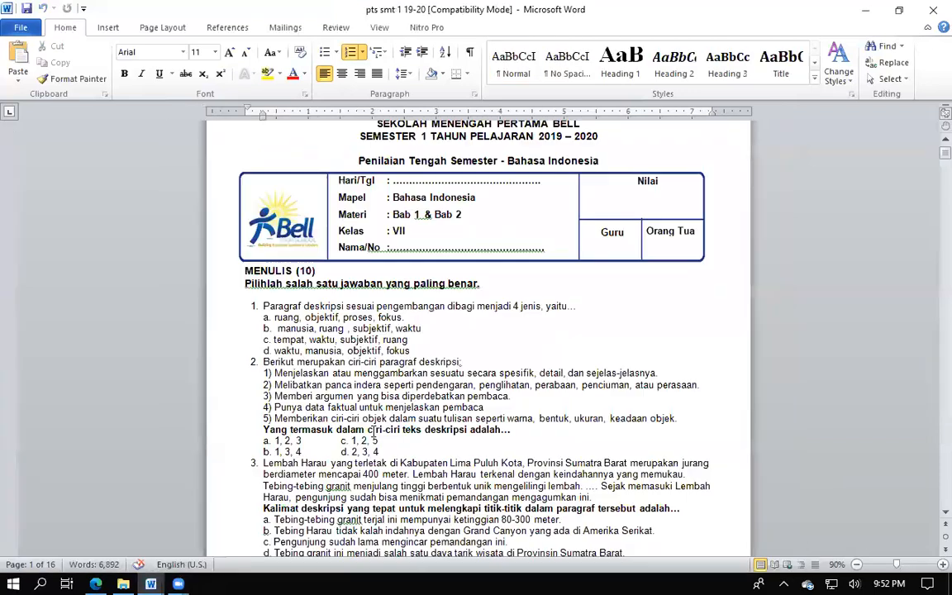
pyautogui.moveTo(929, 161); pyautogui.dragTo(929, 171)
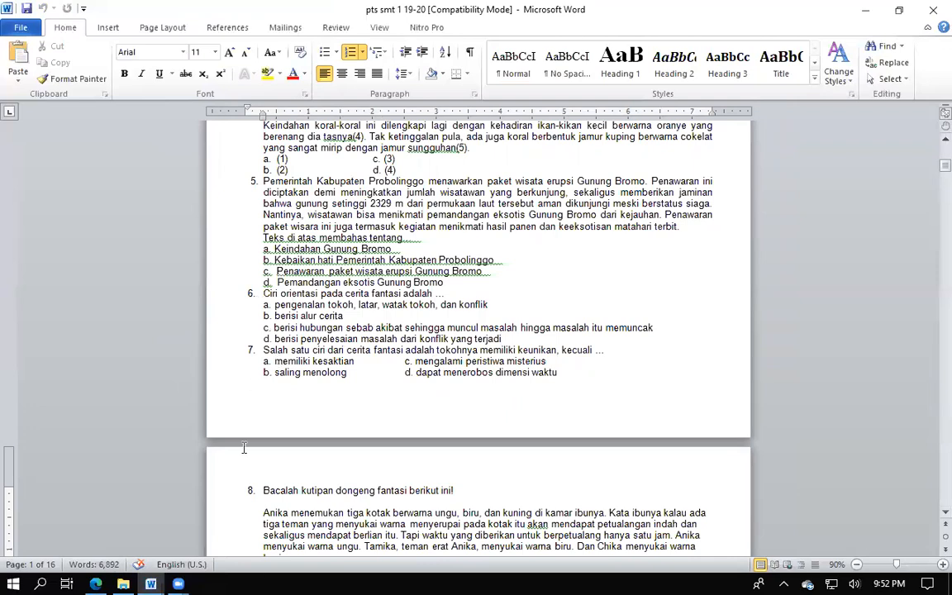
pyautogui.moveTo(152, 580)
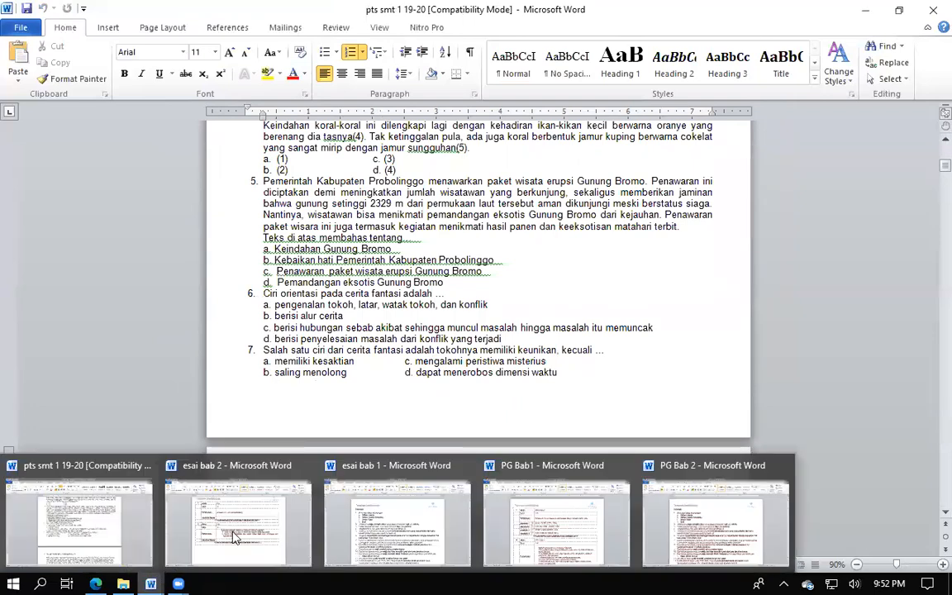
pyautogui.click(685, 513)
pyautogui.moveTo(932, 215); pyautogui.dragTo(929, 395)
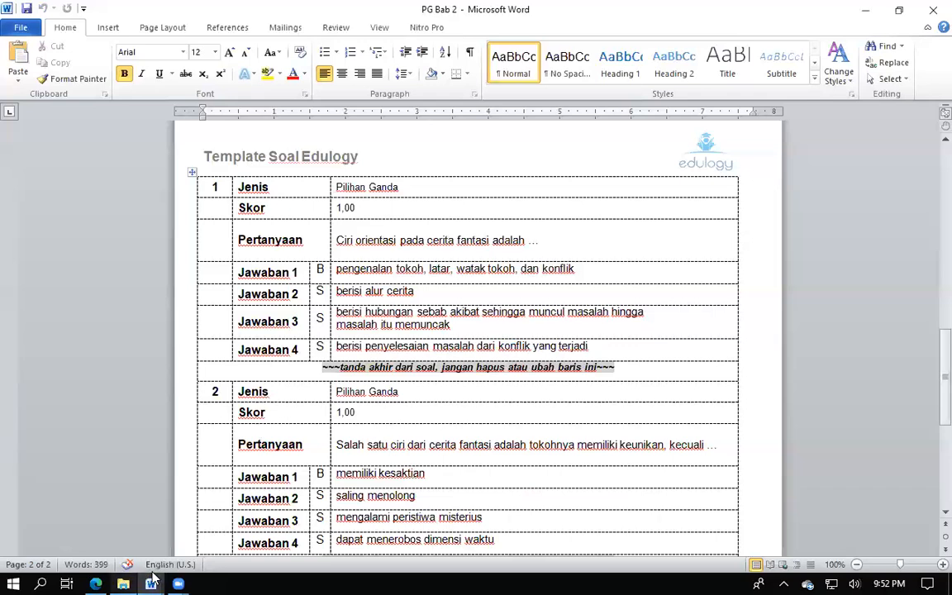
# Compare the essay blocks in esai bab 1 with the MENULIS (30) essay questions in pts smt 1 19-20.
pyautogui.moveTo(150, 578)
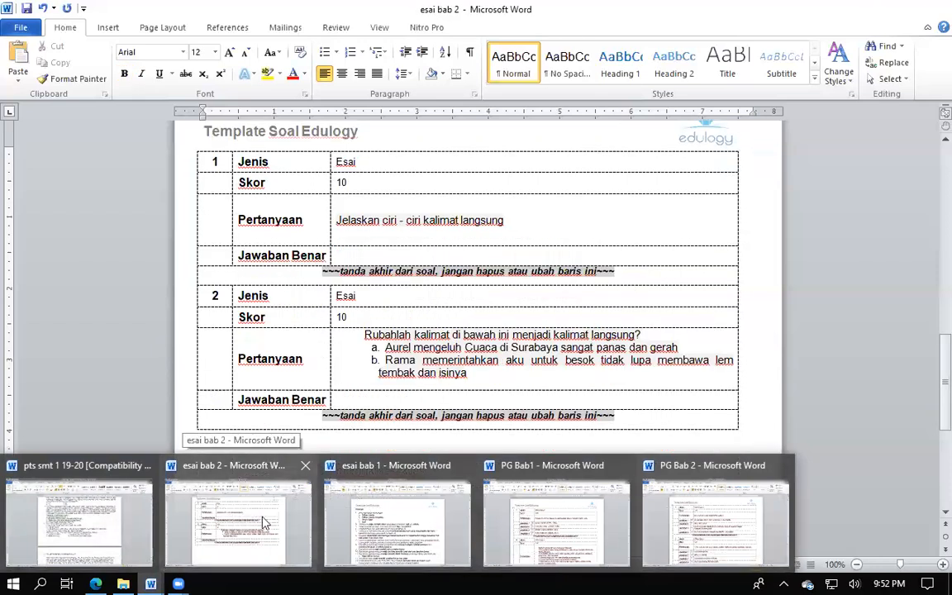
pyautogui.click(405, 509)
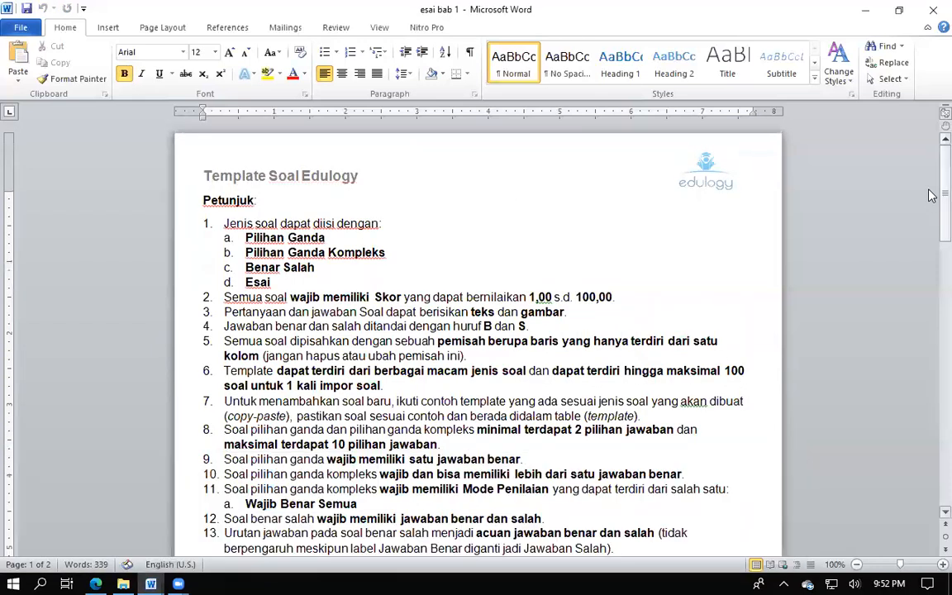
pyautogui.moveTo(945, 228); pyautogui.dragTo(929, 378)
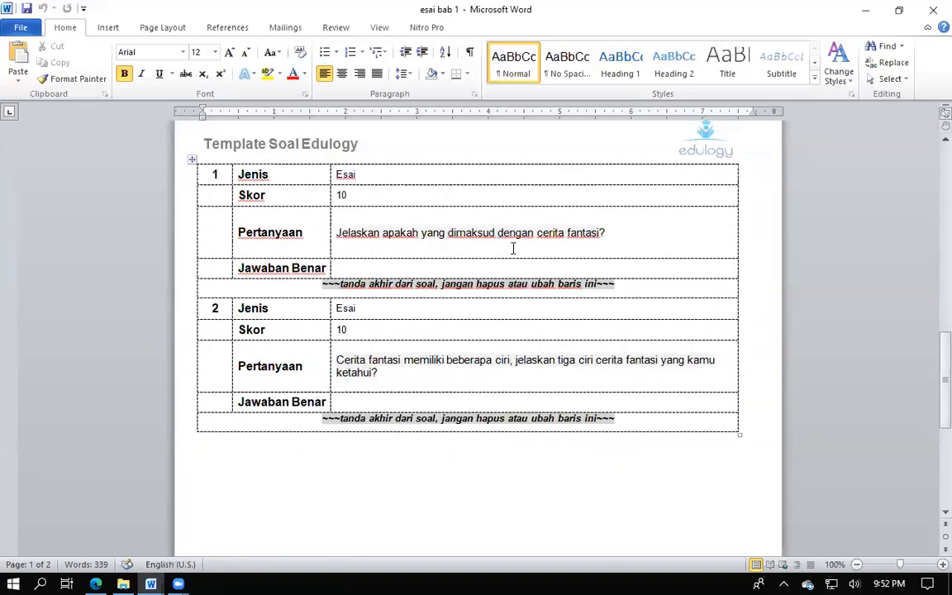
pyautogui.click(150, 582)
pyautogui.click(65, 517)
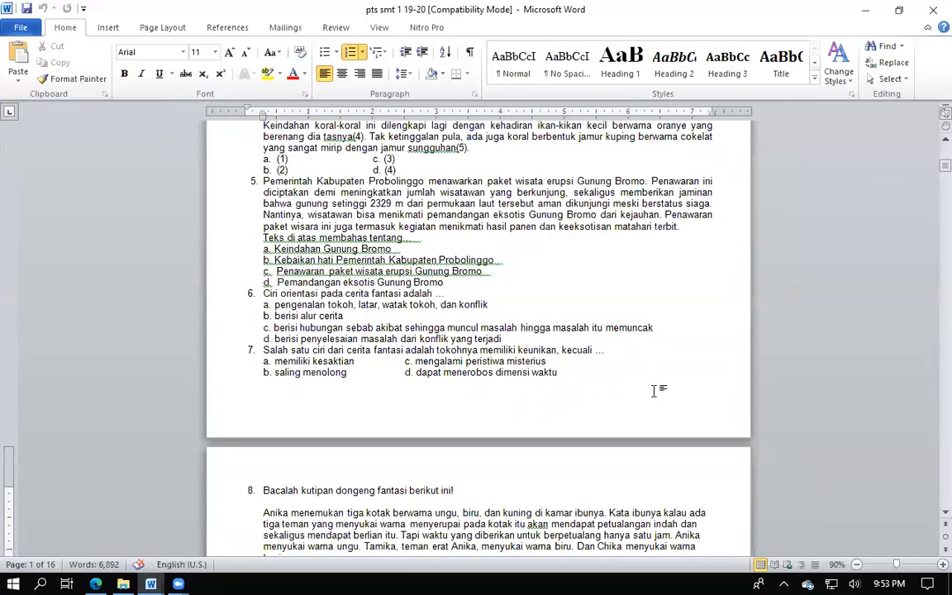
pyautogui.moveTo(932, 122); pyautogui.dragTo(929, 177)
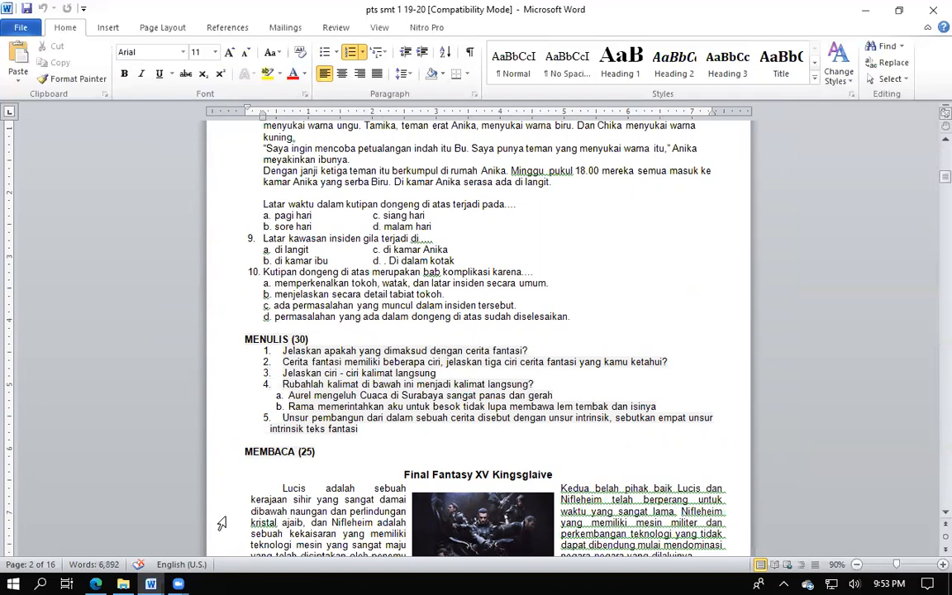
# Add the number "1." before the question text in the Pertanyaan cell of question 1 in esai bab 2.
pyautogui.moveTo(152, 583)
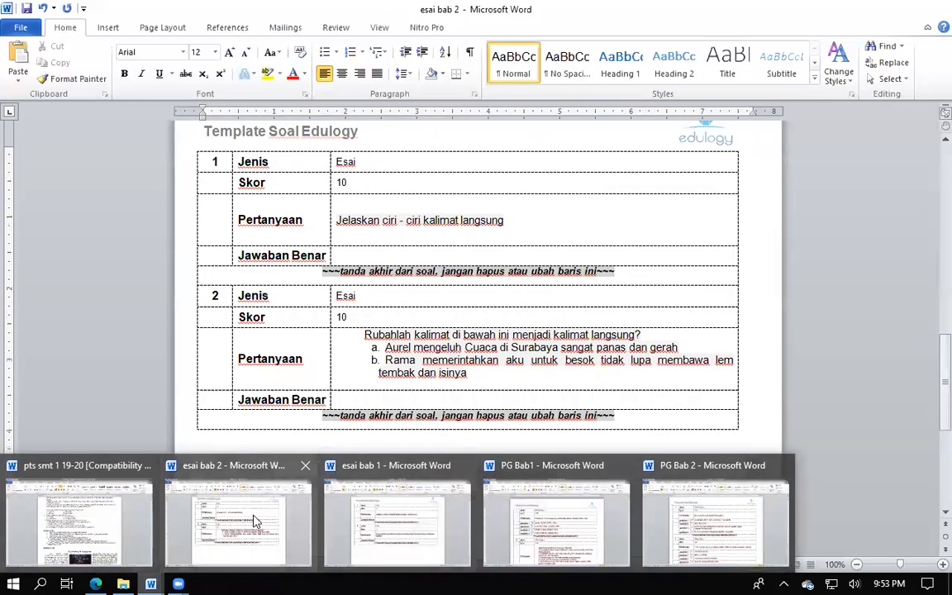
pyautogui.click(255, 522)
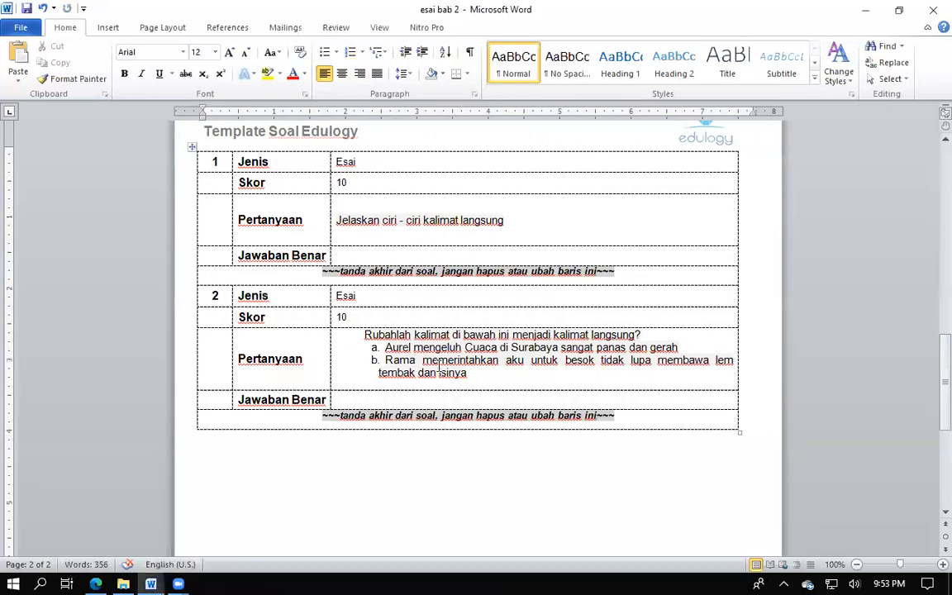
pyautogui.click(337, 221)
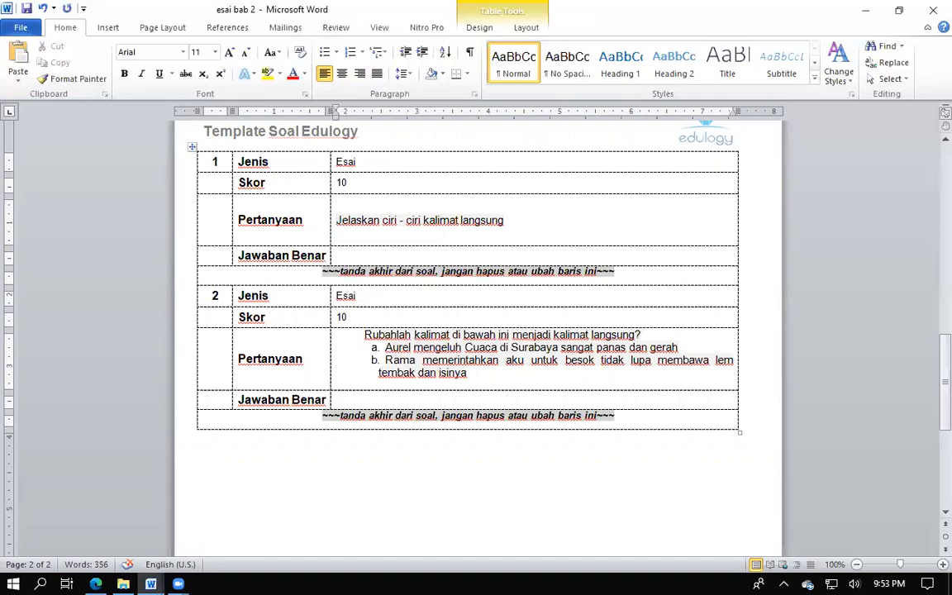
pyautogui.write('1.')
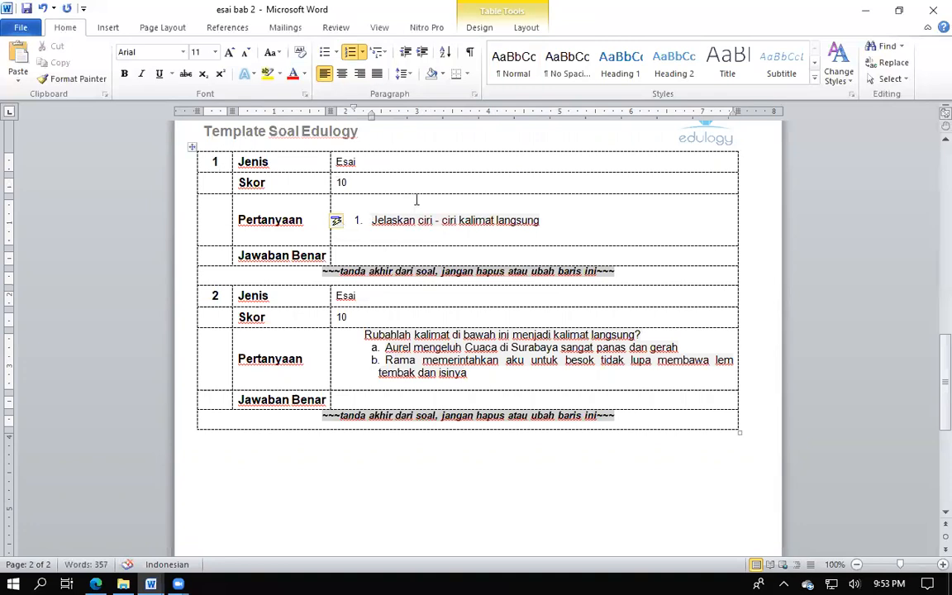
# Remove the numbering from question 1's Pertanyaan text in esai bab 2 and close the document, saving the changes.
pyautogui.press('BackSpace')
pyautogui.press('BackSpace')
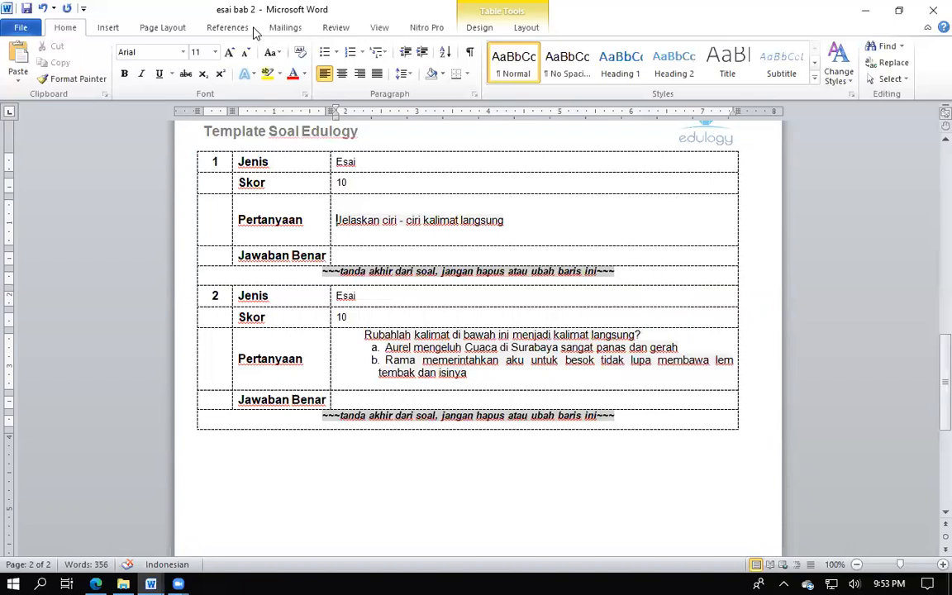
pyautogui.hotkey('alt', 'F4')
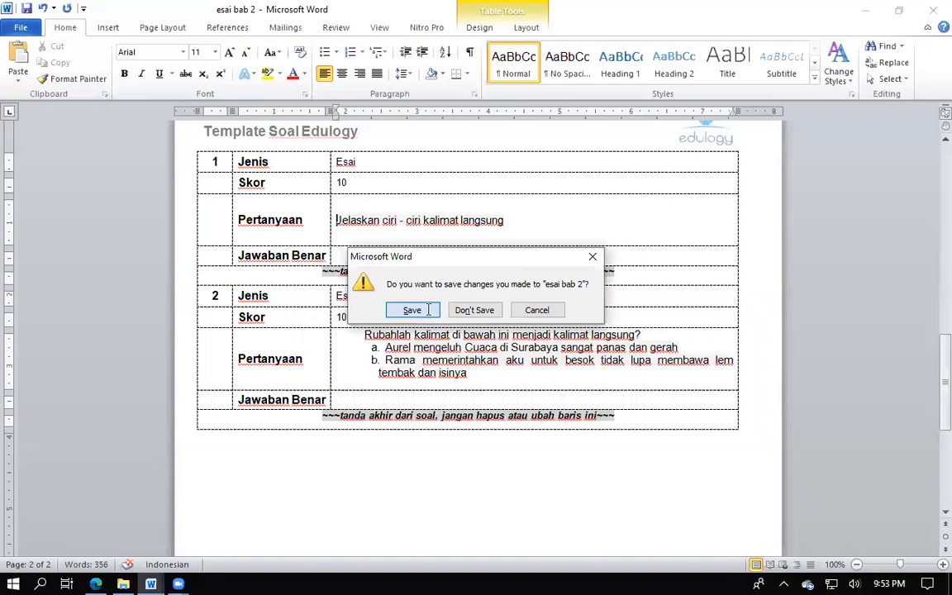
pyautogui.click(428, 310)
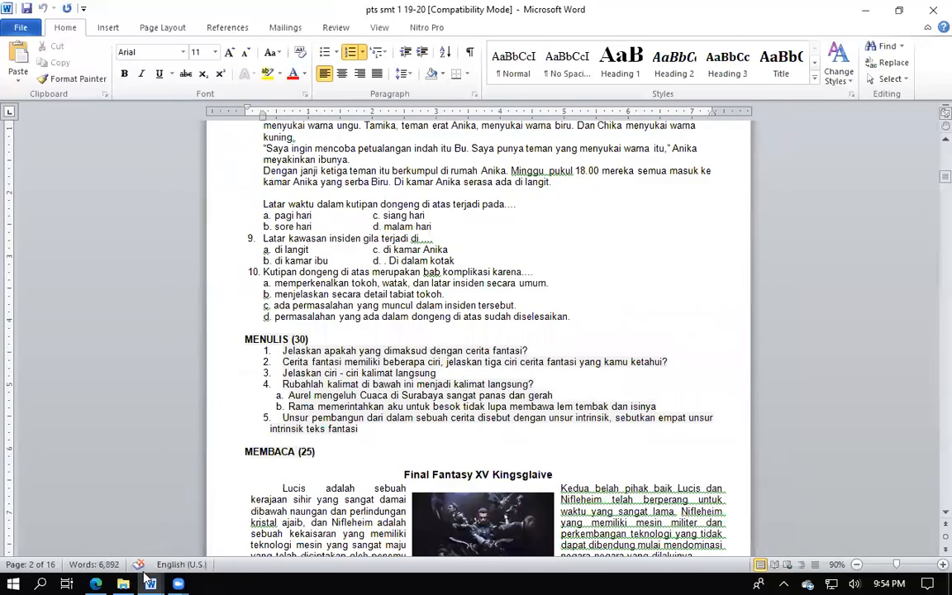
# Close PG Bab1 with its changes saved, close PG Bab 2, and decline sending the error report.
pyautogui.moveTo(157, 583)
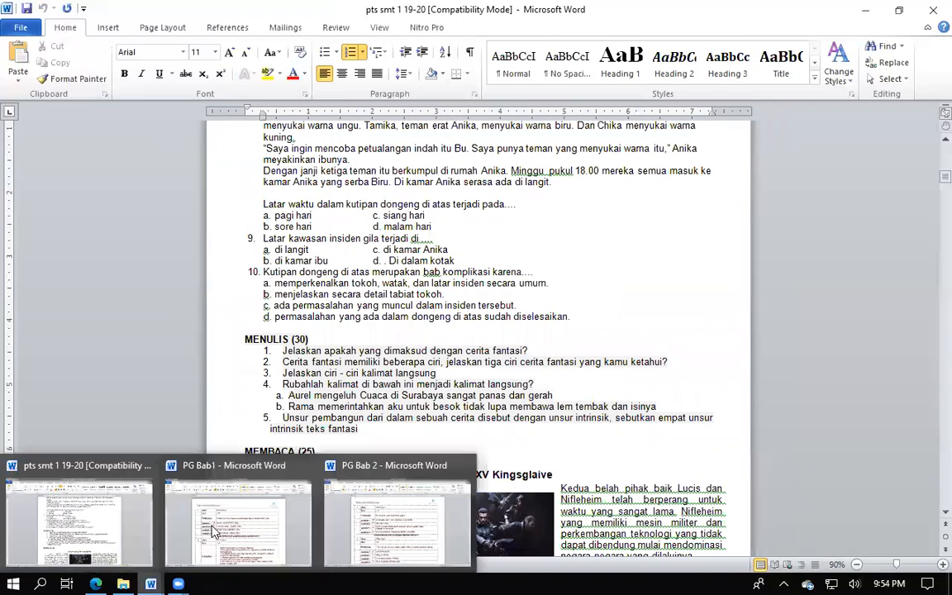
pyautogui.click(213, 518)
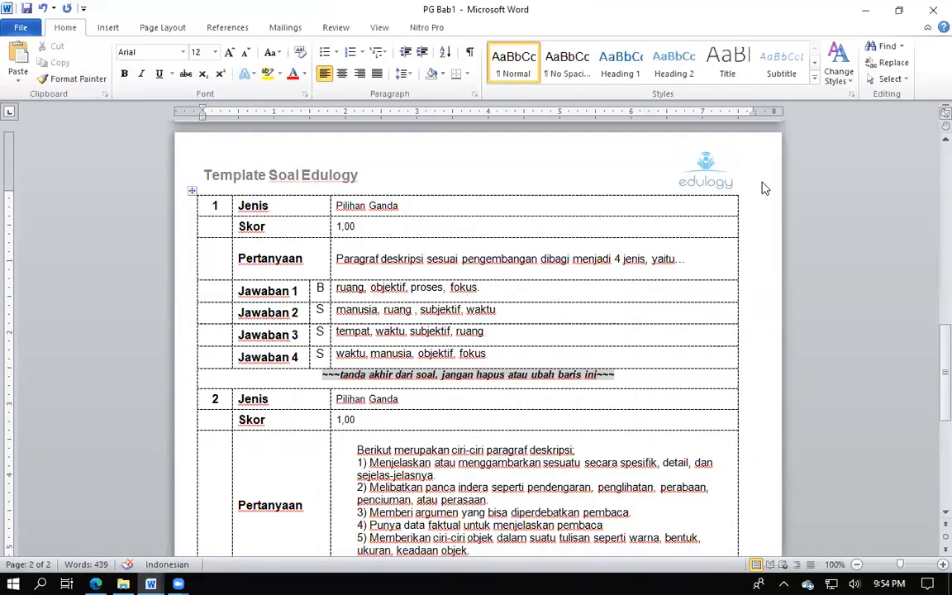
pyautogui.click(403, 309)
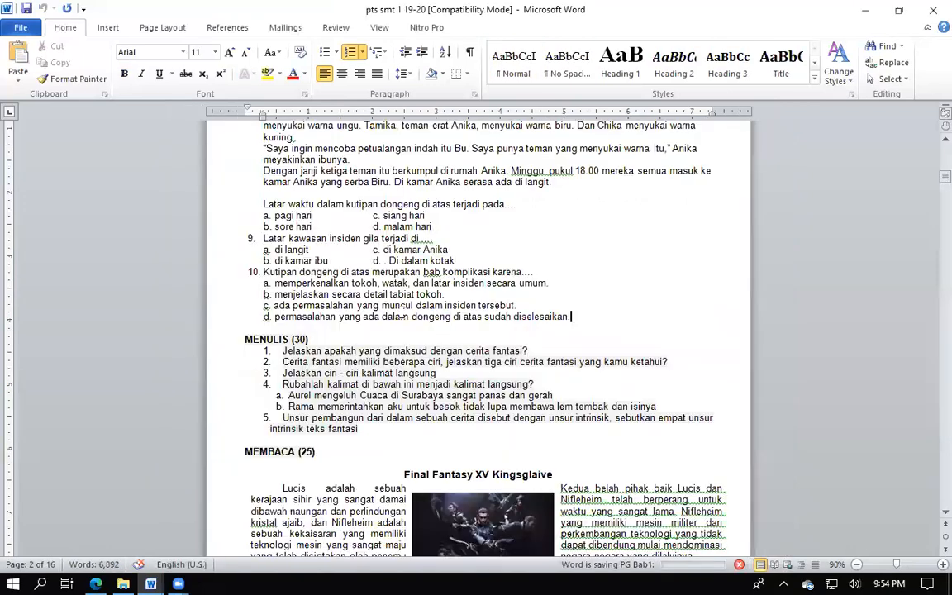
pyautogui.moveTo(151, 581)
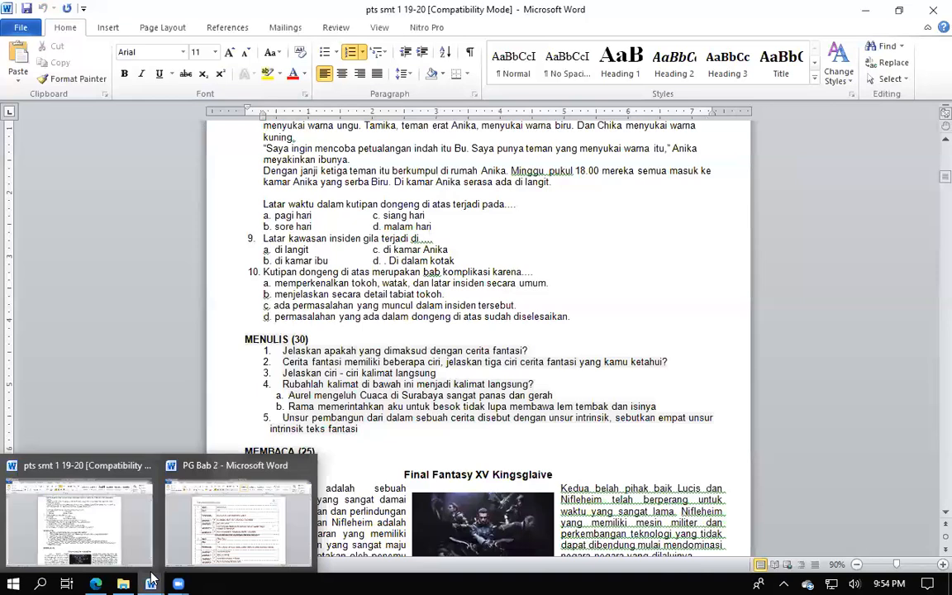
pyautogui.click(202, 482)
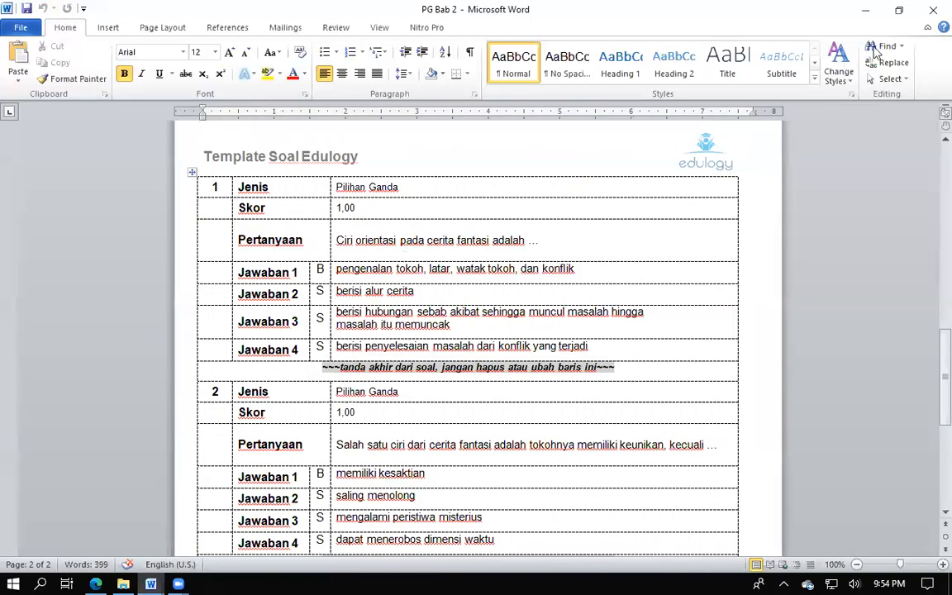
pyautogui.click(931, 10)
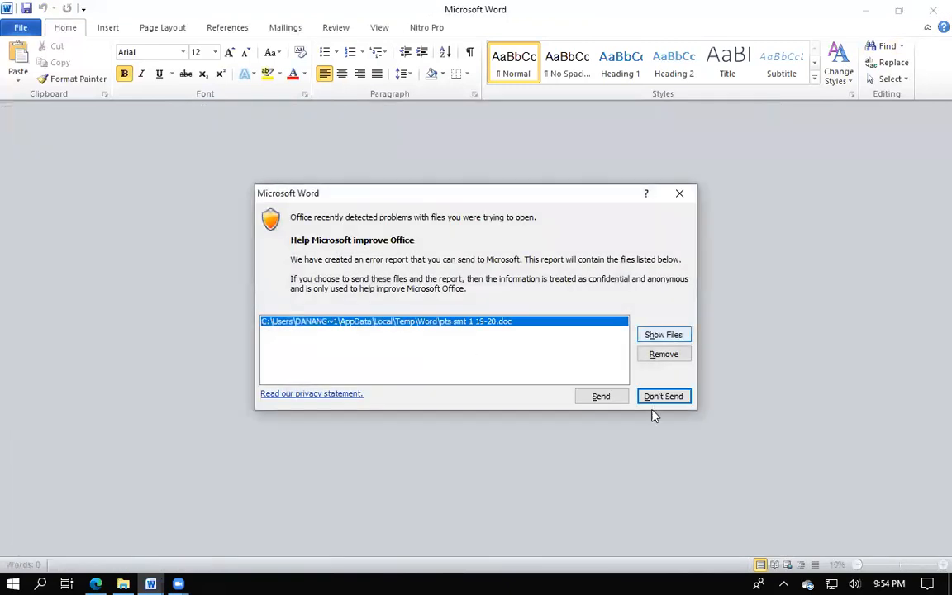
pyautogui.click(661, 397)
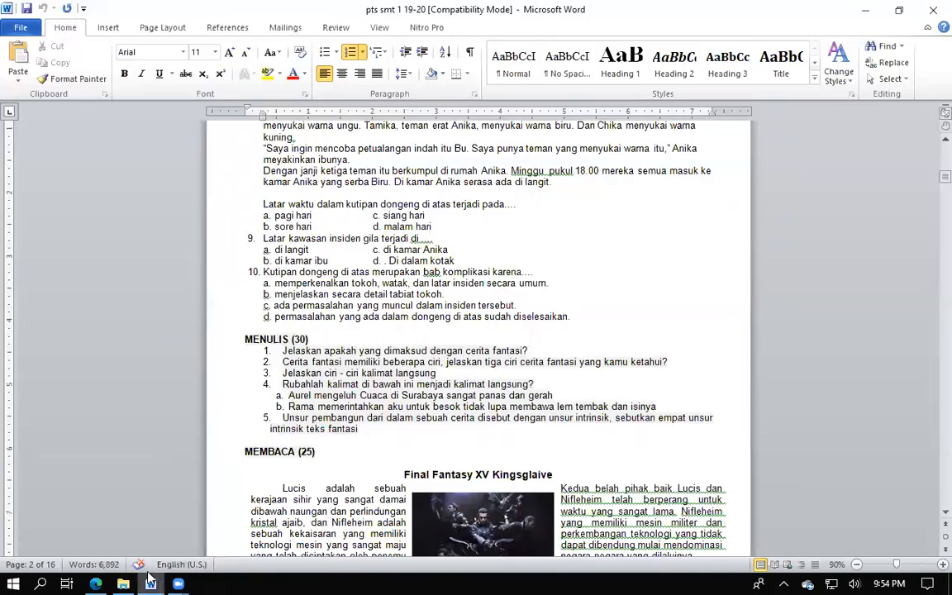
# Check the Materi line in the pts smt 1 19-20 header against the esai and PG chapter files in the edulogy template folder.
pyautogui.click(113, 521)
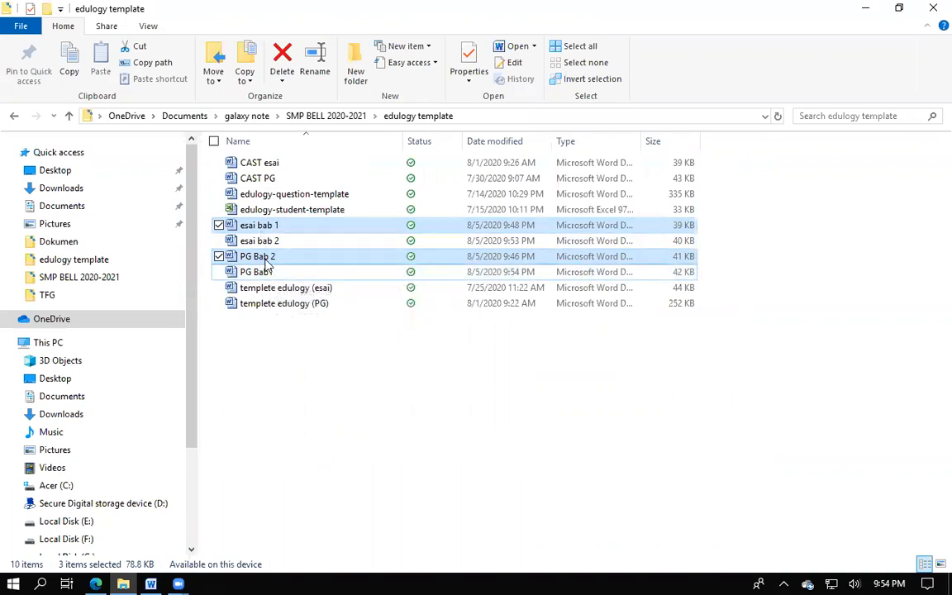
pyautogui.click(151, 583)
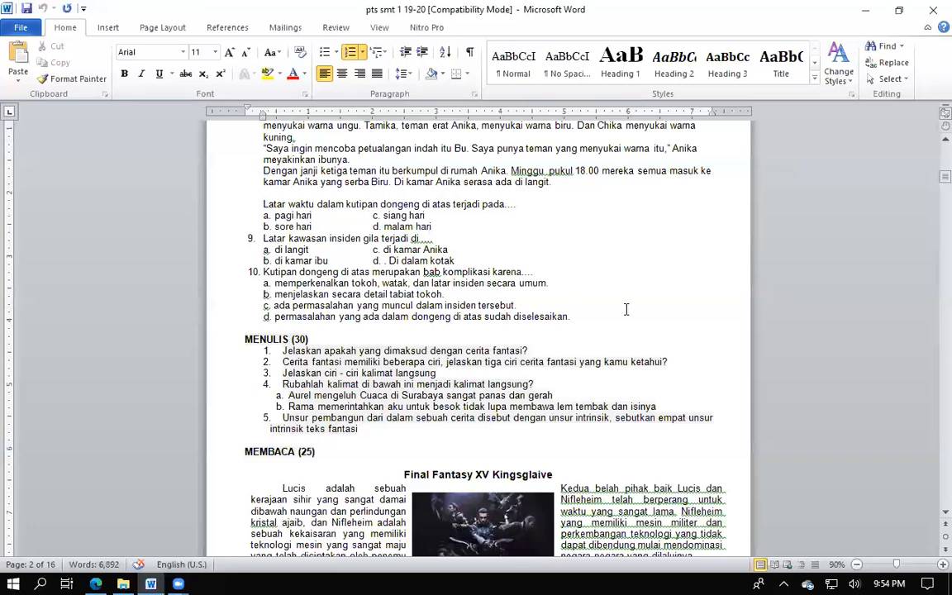
pyautogui.moveTo(931, 170); pyautogui.dragTo(850, 131)
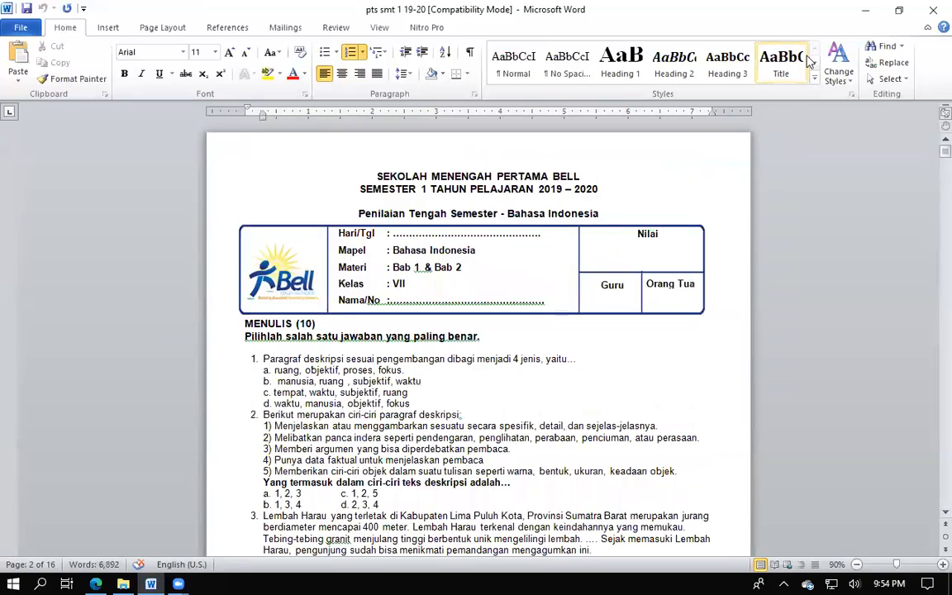
pyautogui.hotkey('alt', 'Tab')
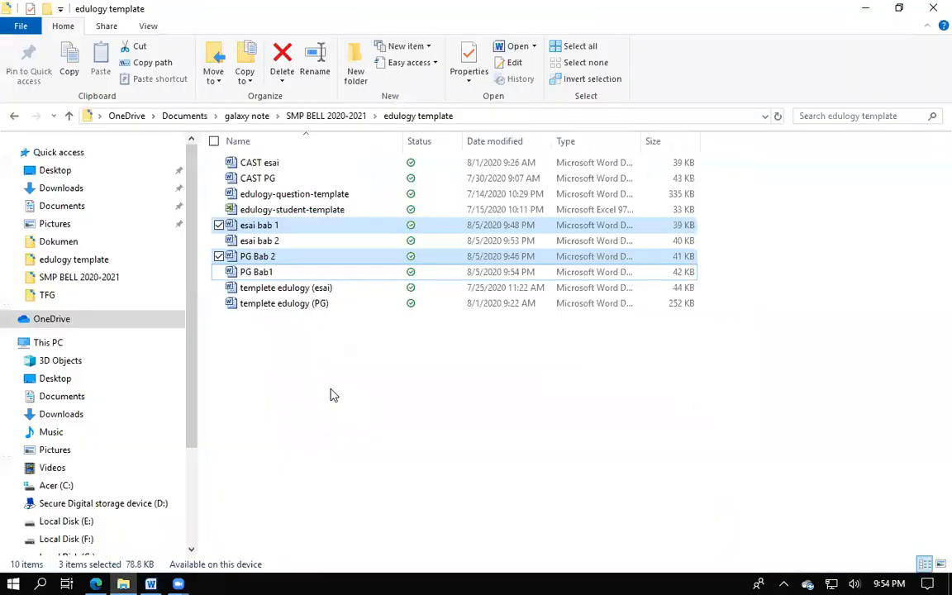
pyautogui.click(276, 225)
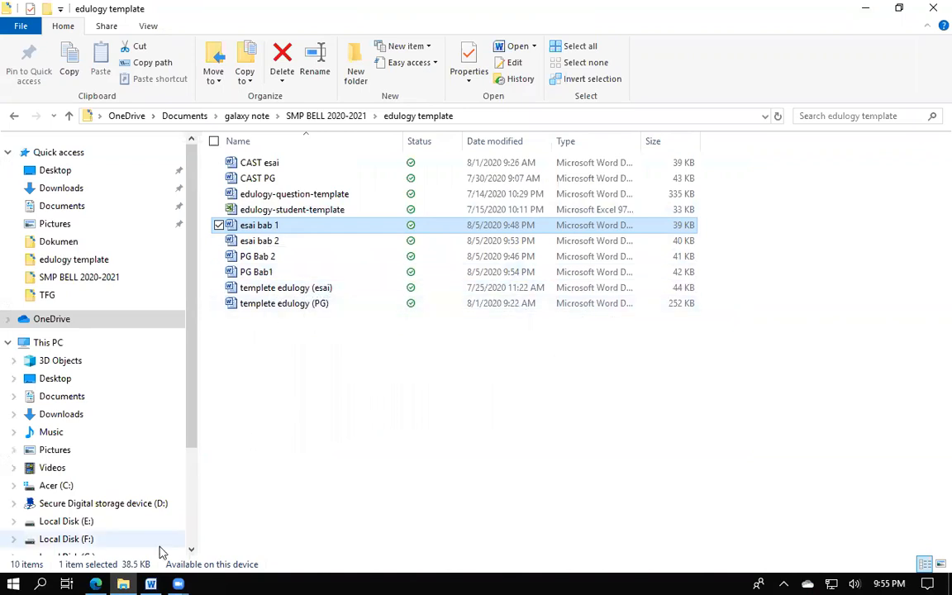
# Switch to the Edulogy teacher site in the browser and open the Bank Soal question bank.
pyautogui.click(95, 584)
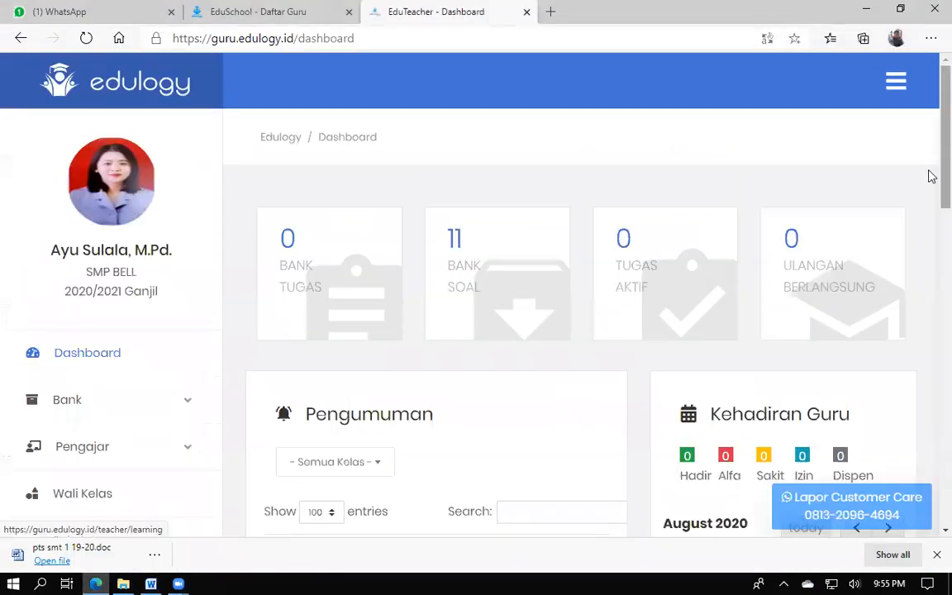
pyautogui.scroll(-5, 932, 240)
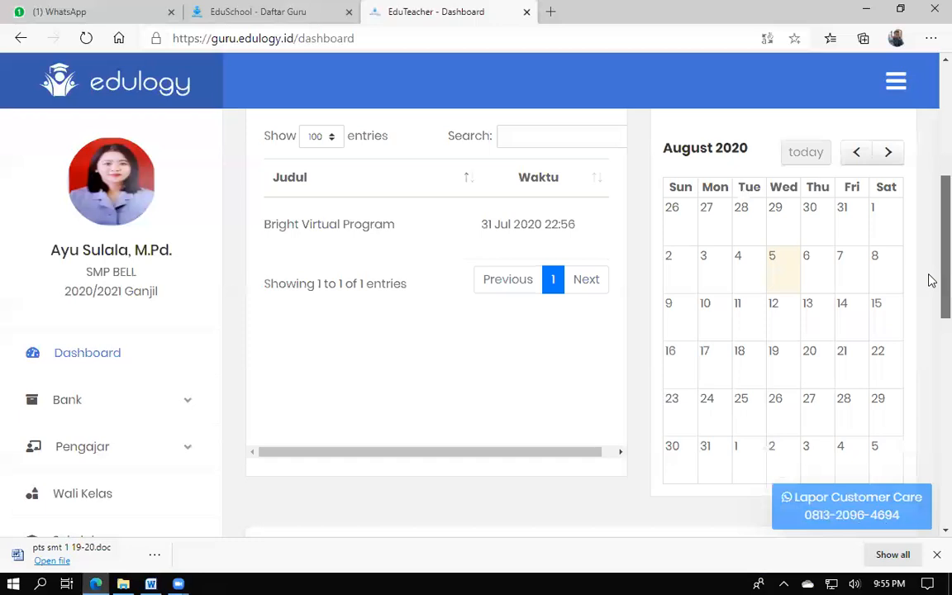
pyautogui.scroll(1, 933, 281)
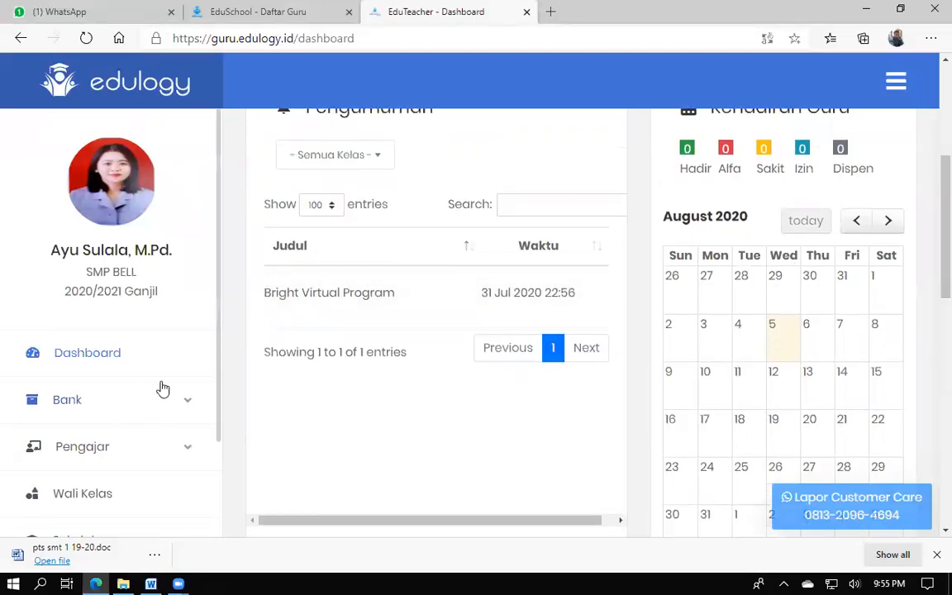
pyautogui.click(101, 404)
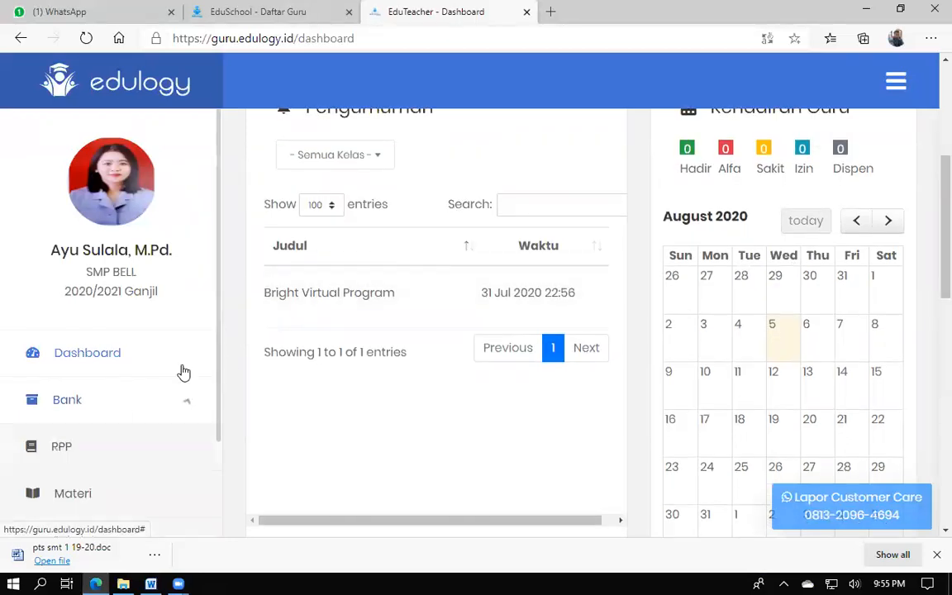
pyautogui.scroll(-2, 221, 404)
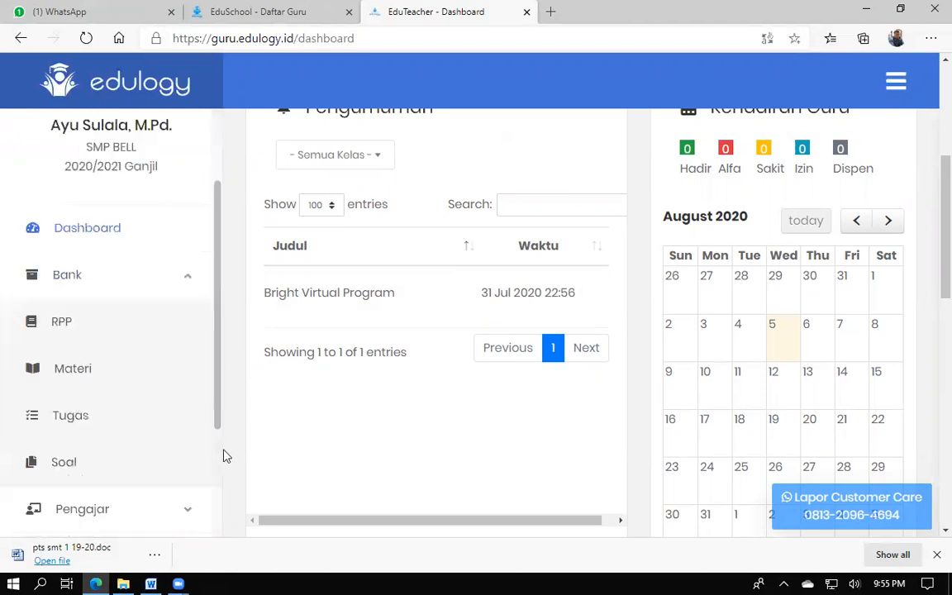
pyautogui.click(73, 451)
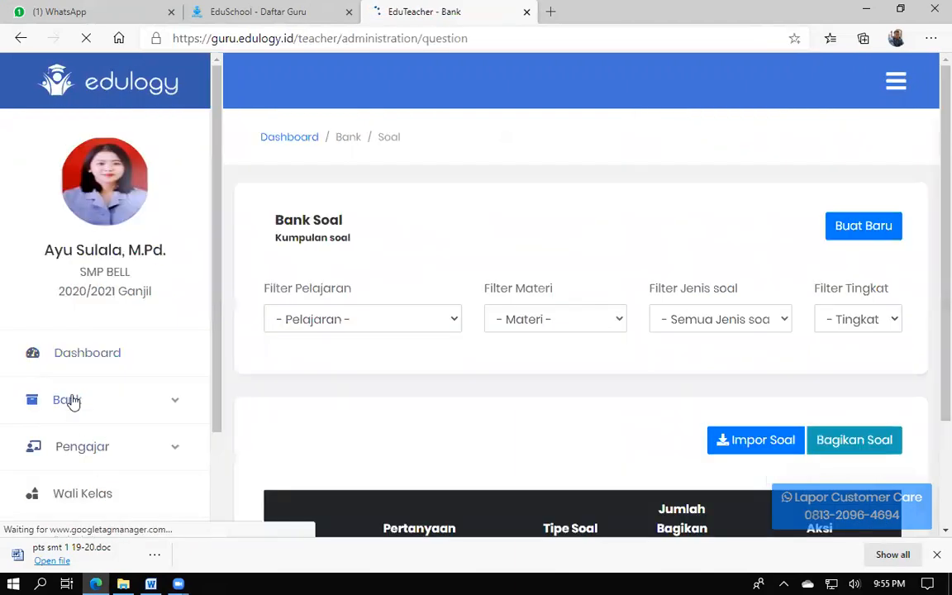
pyautogui.click(72, 400)
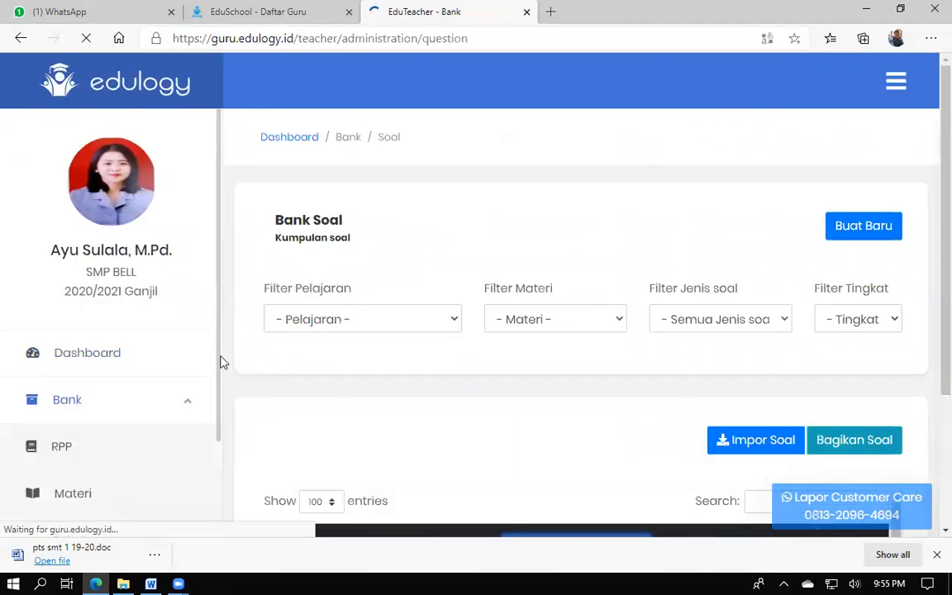
pyautogui.scroll(-2, 217, 449)
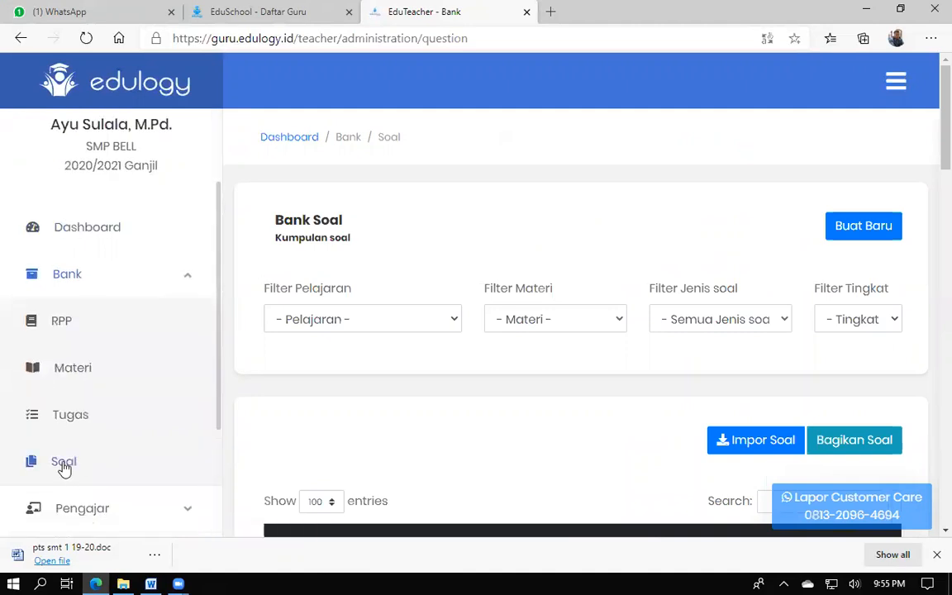
pyautogui.click(64, 464)
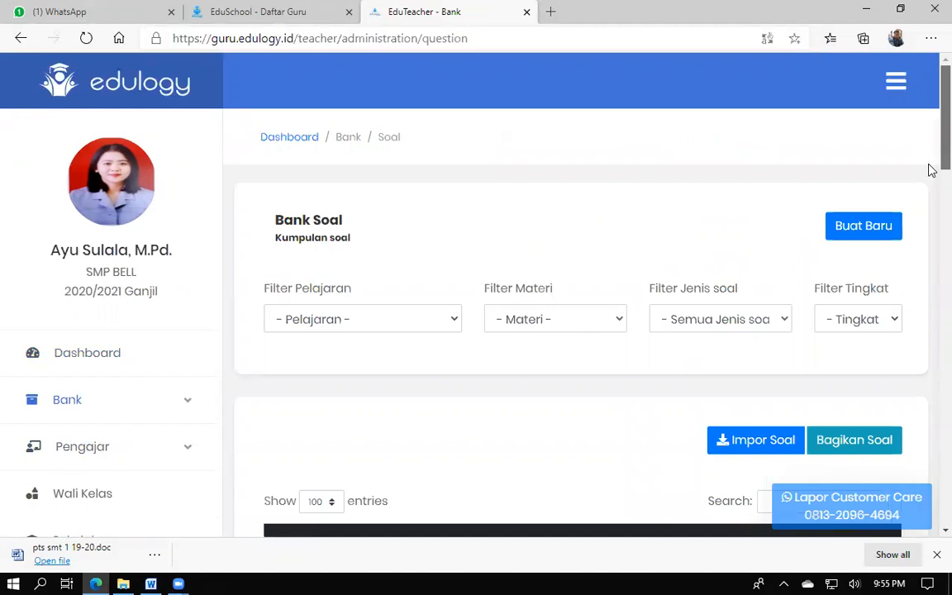
# Filter the question bank by the subject Bahasa Indonesia and the material Teks Berita.
pyautogui.scroll(-5, 929, 166)
pyautogui.moveTo(933, 260); pyautogui.dragTo(933, 194)
pyautogui.scroll(4, 929, 182)
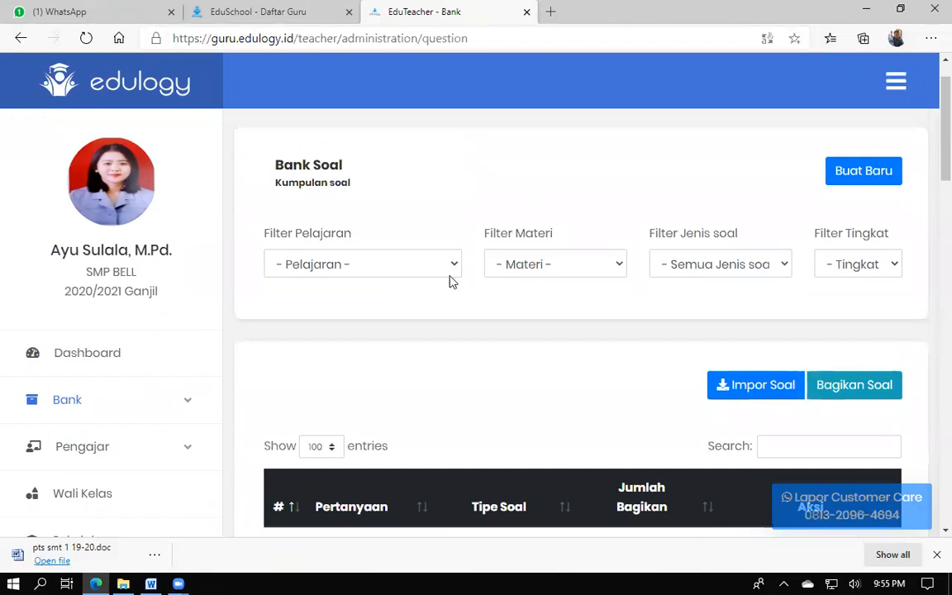
pyautogui.click(441, 273)
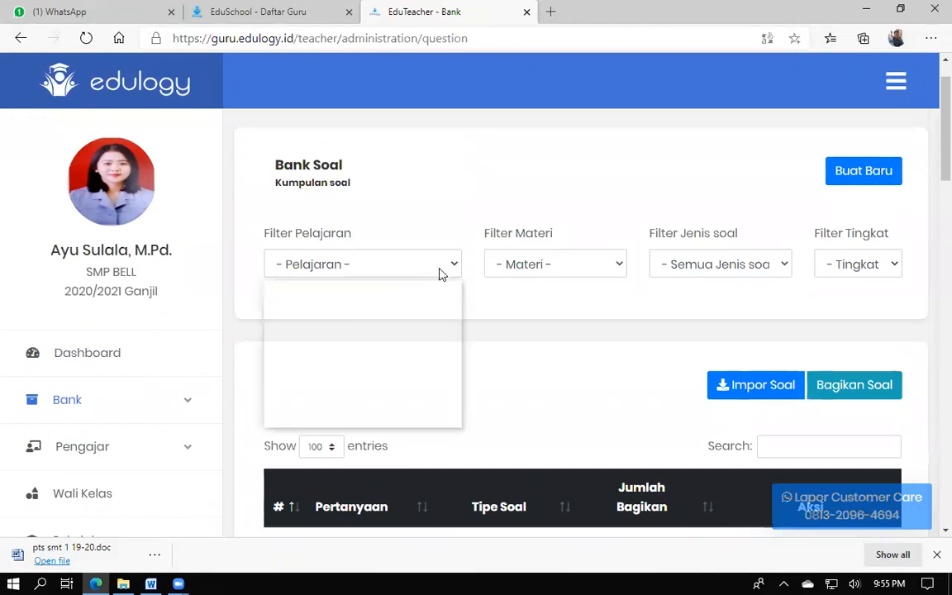
pyautogui.click(369, 326)
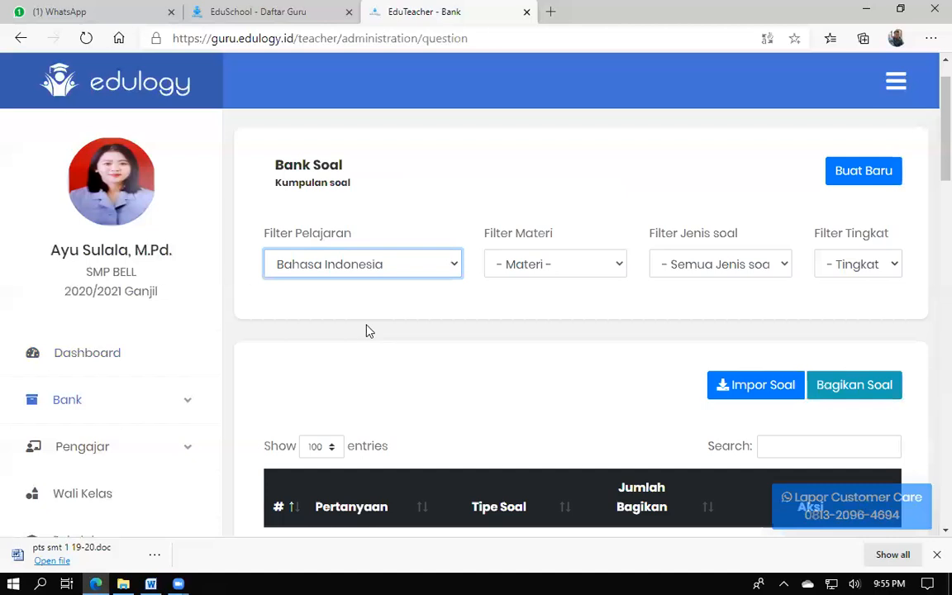
pyautogui.click(543, 266)
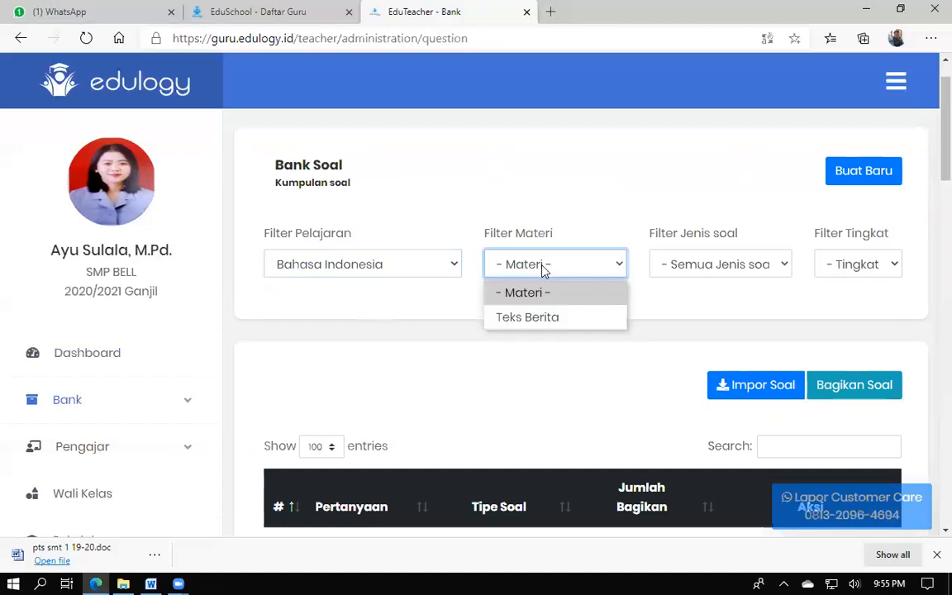
pyautogui.click(529, 317)
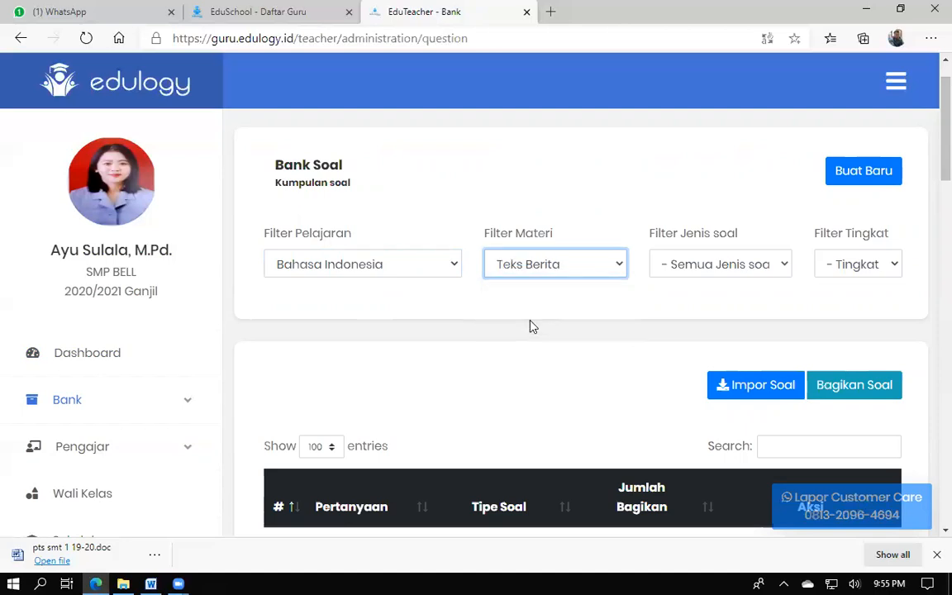
# Look through the filtered Teks Berita question list and open the Filter Materi choices.
pyautogui.scroll(-10, 929, 302)
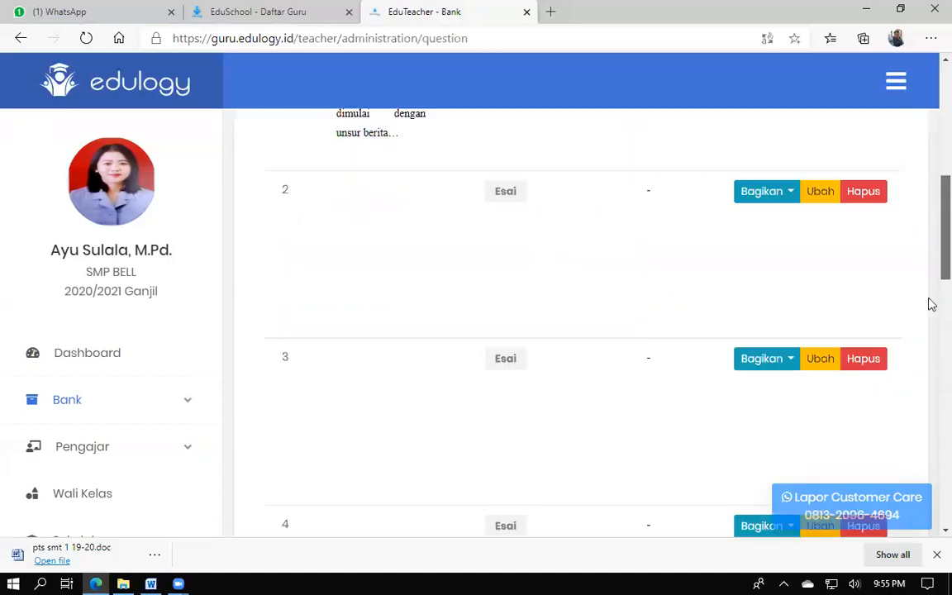
pyautogui.scroll(-3, 932, 403)
pyautogui.scroll(10, 929, 397)
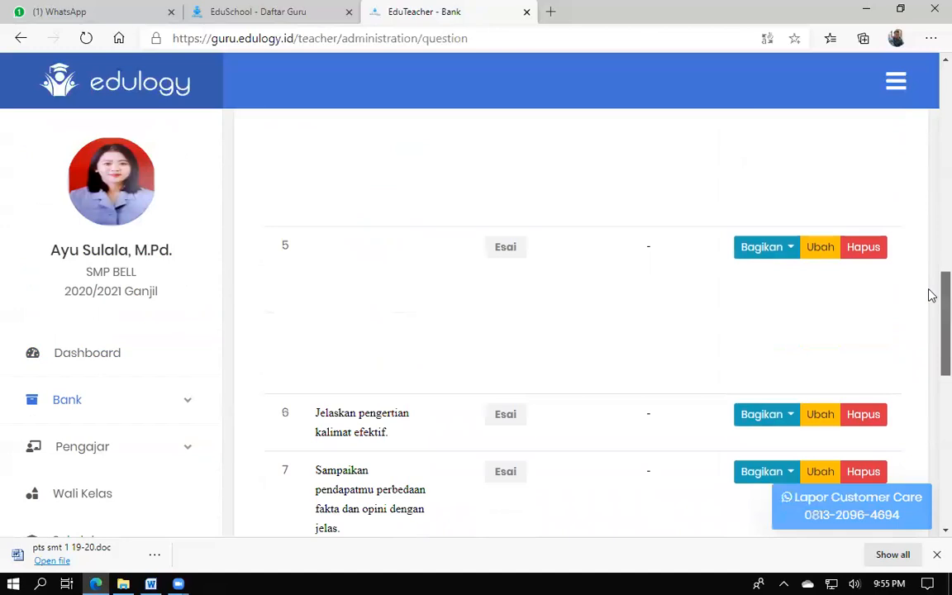
pyautogui.scroll(4, 922, 165)
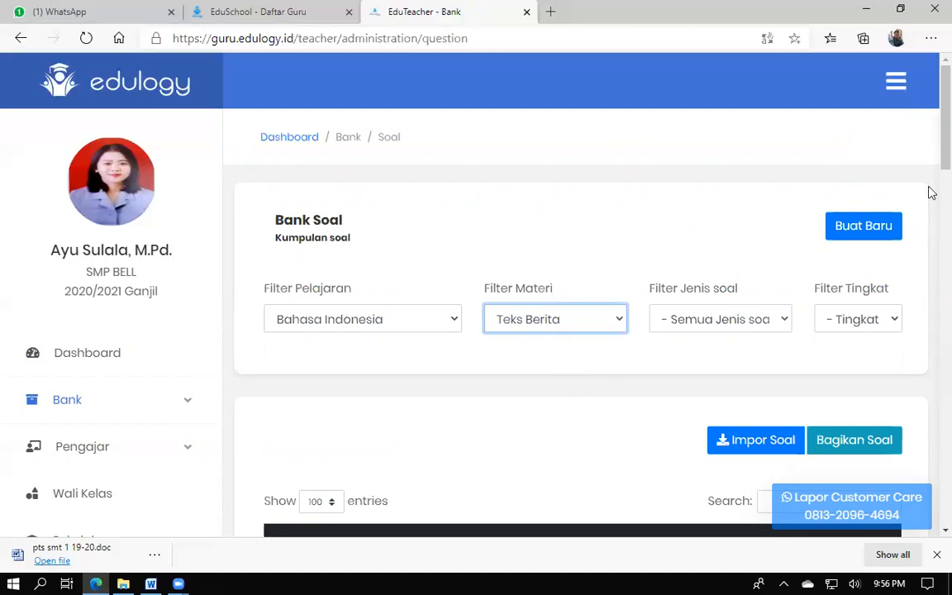
pyautogui.scroll(-1, 930, 153)
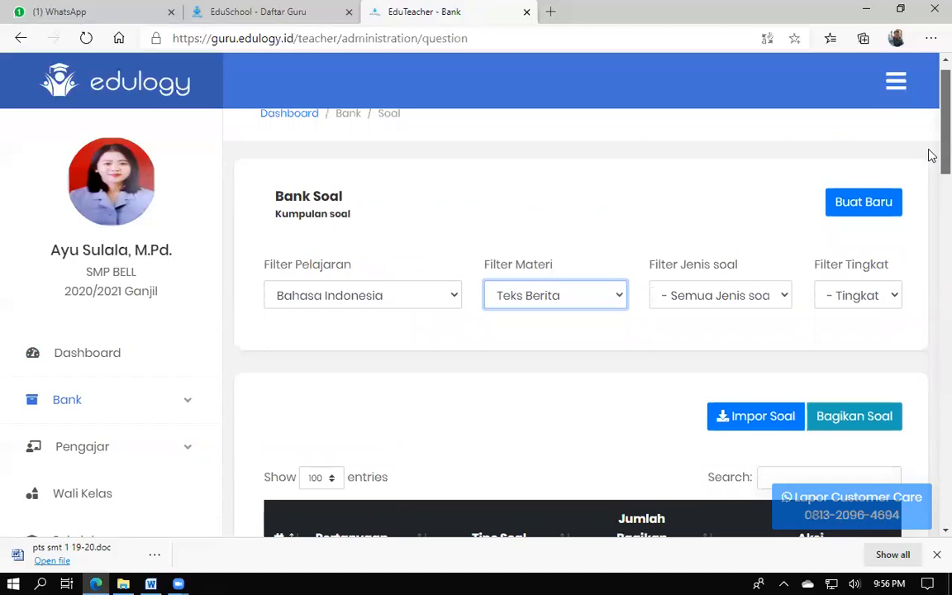
pyautogui.scroll(1, 930, 152)
pyautogui.scroll(-1, 929, 157)
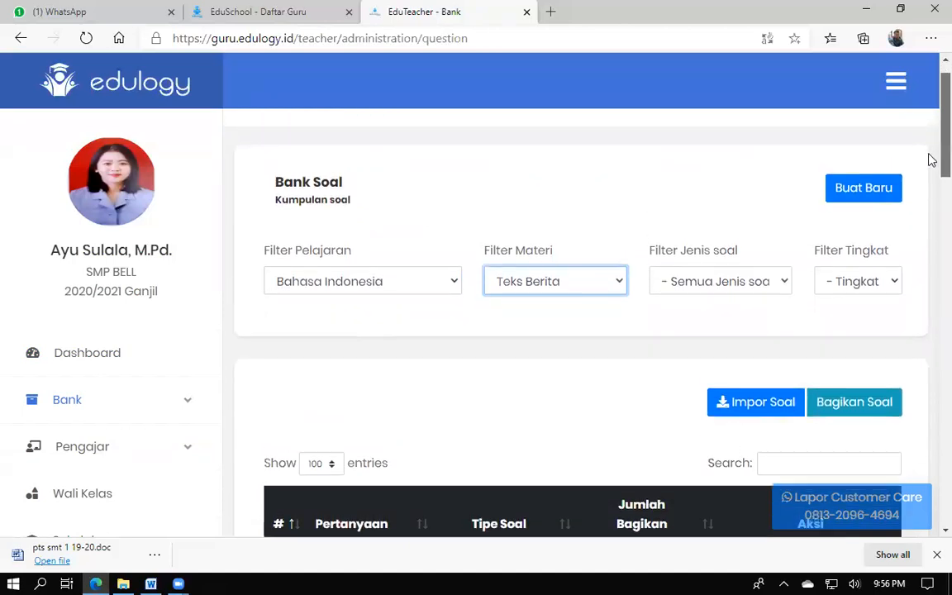
pyautogui.click(621, 295)
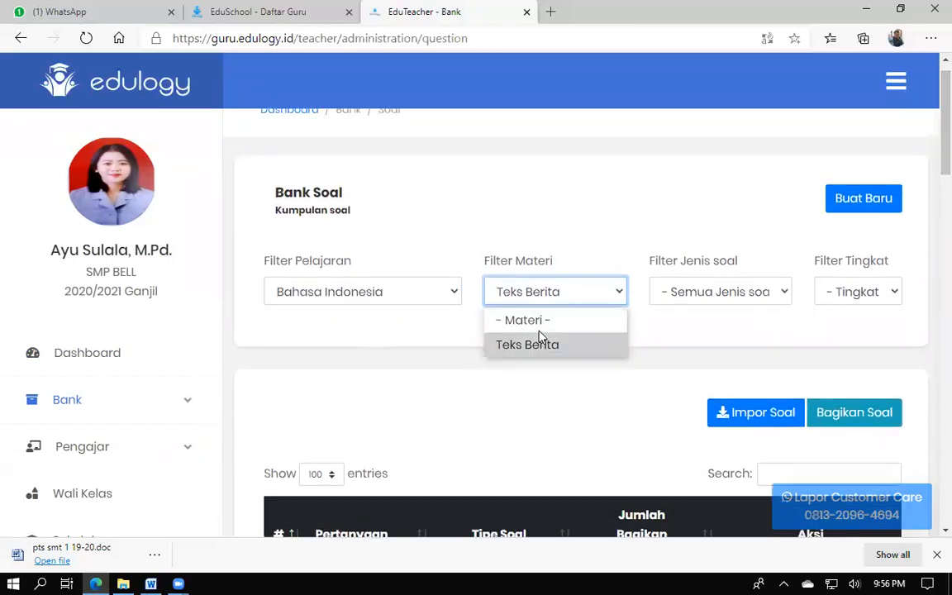
# Start a new question from the question bank and open the Materi management list from its form.
pyautogui.click(671, 353)
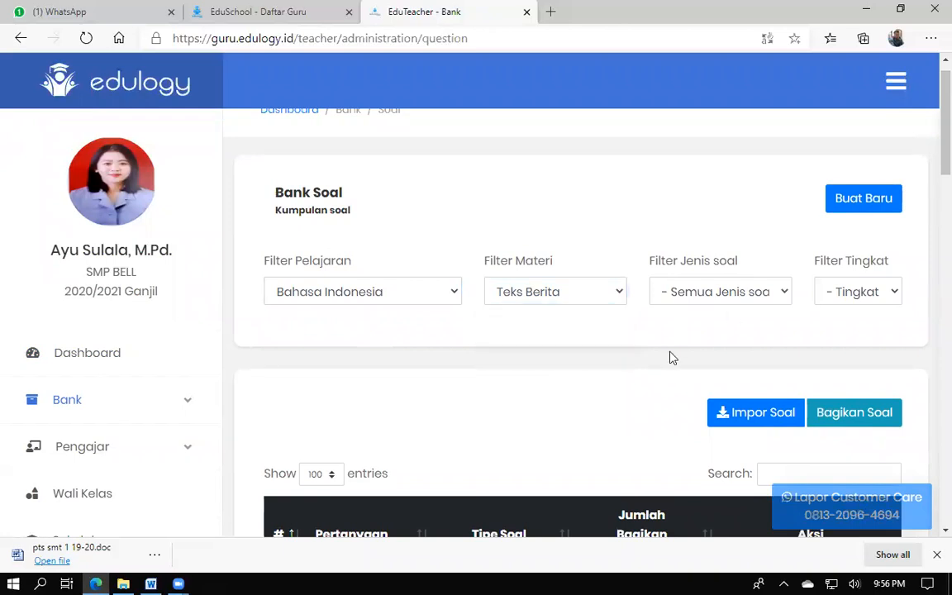
pyautogui.click(881, 206)
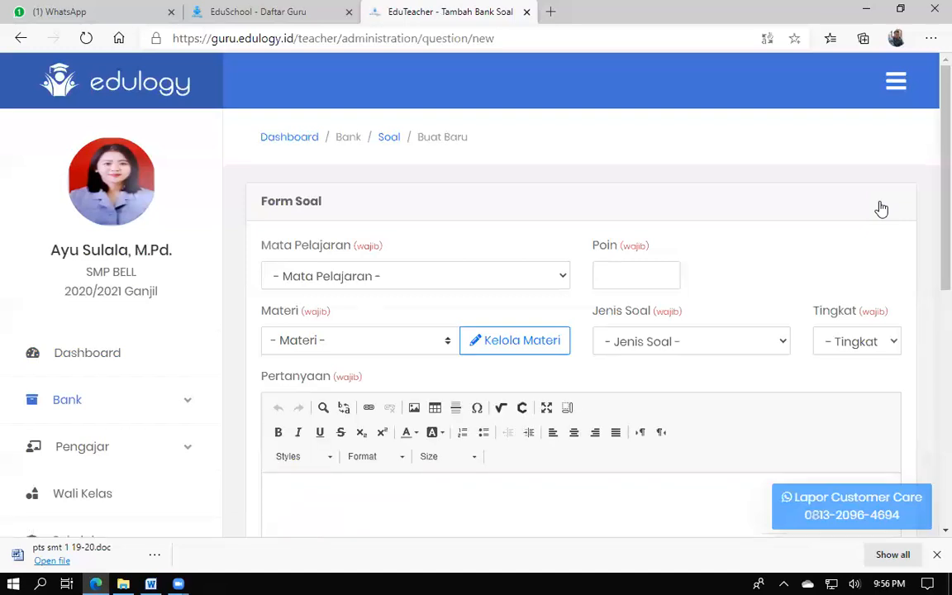
pyautogui.click(548, 349)
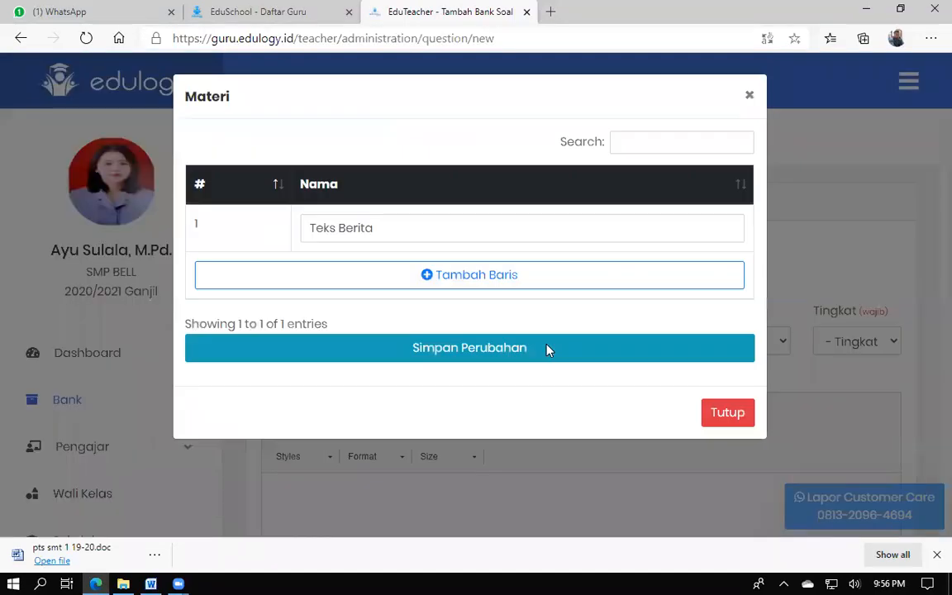
# Add two materials named Bab 1 and Bab 2 to the Materi list and save the changes.
pyautogui.click(420, 282)
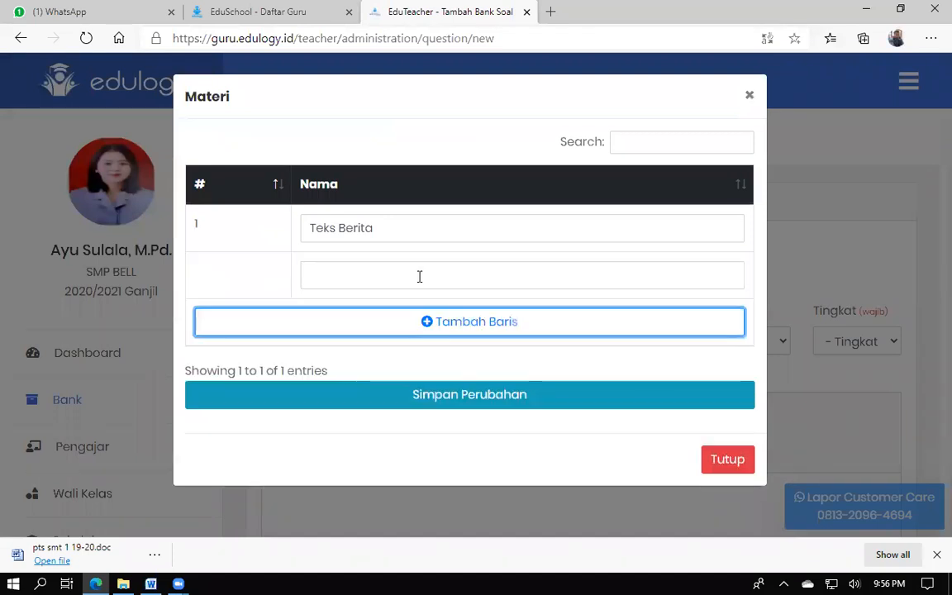
pyautogui.click(382, 276)
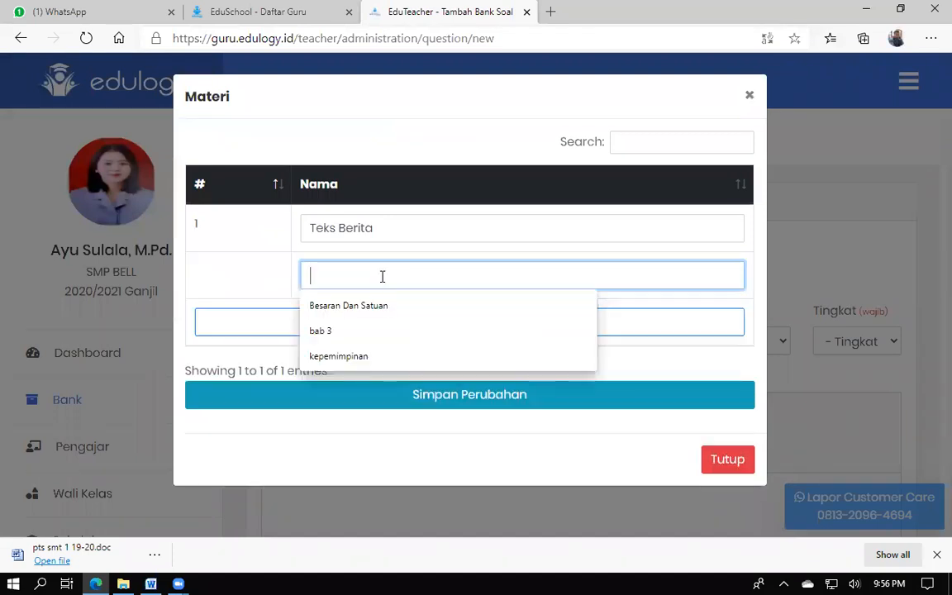
pyautogui.write('Bab 1')
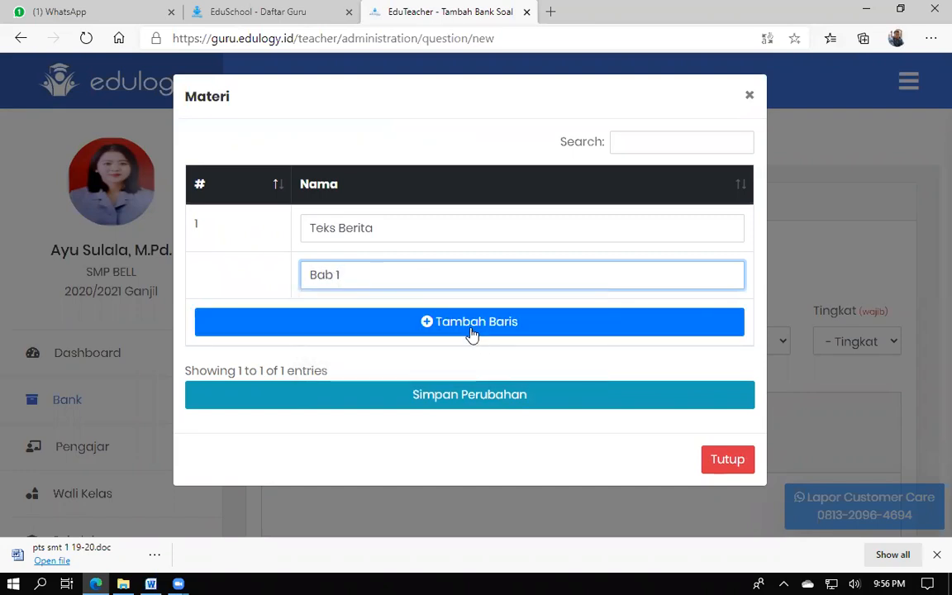
pyautogui.click(434, 323)
pyautogui.click(380, 322)
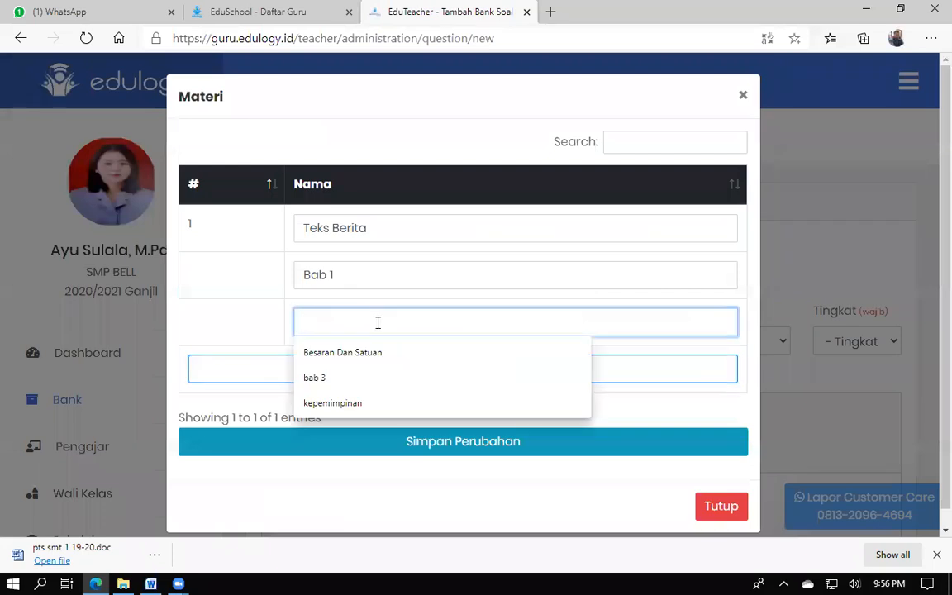
pyautogui.write('Bab 2')
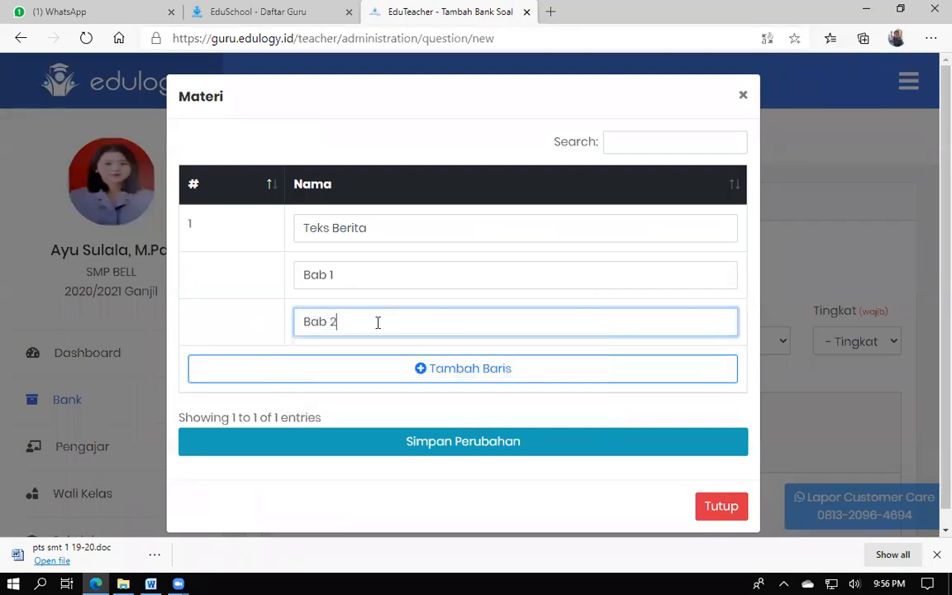
pyautogui.click(520, 456)
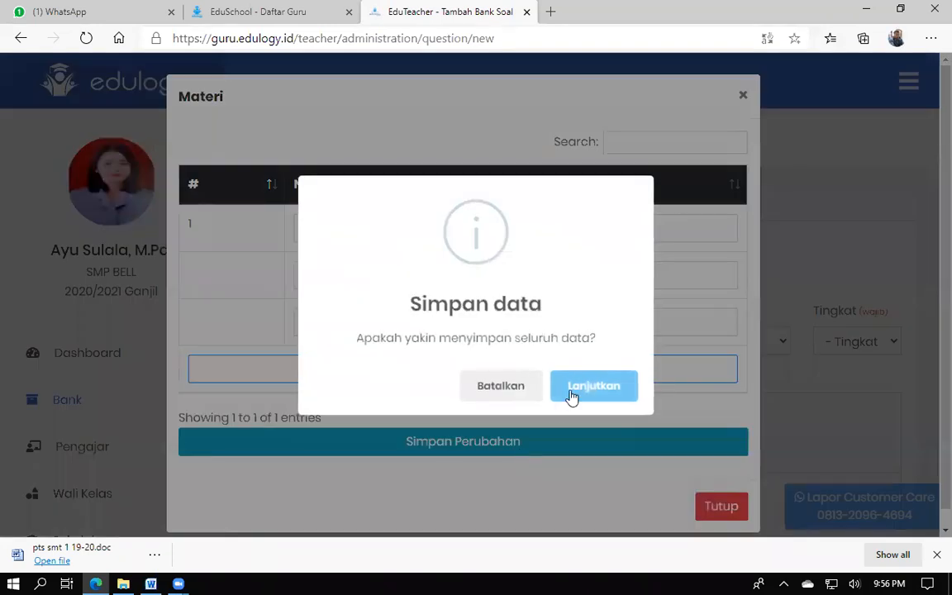
pyautogui.click(573, 394)
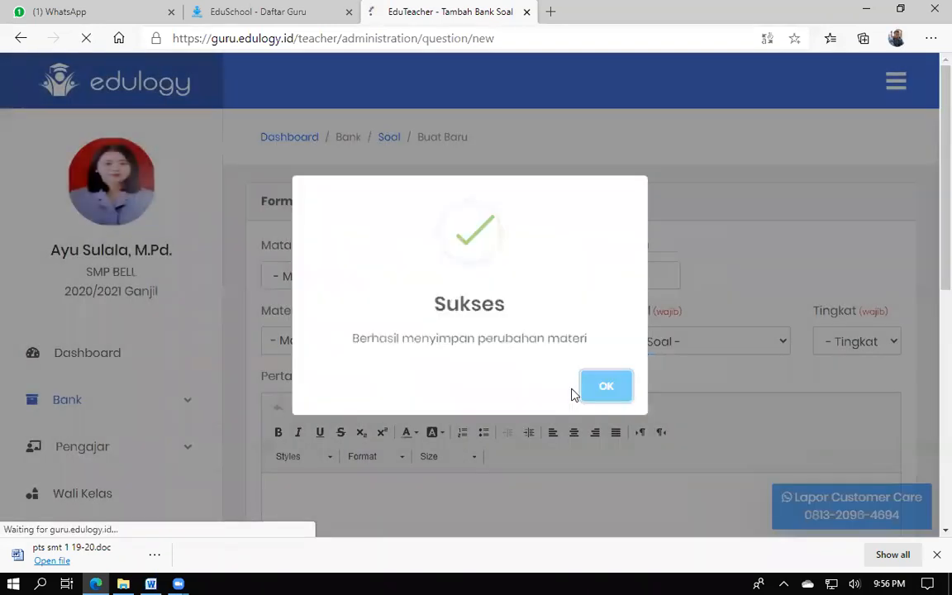
pyautogui.click(597, 392)
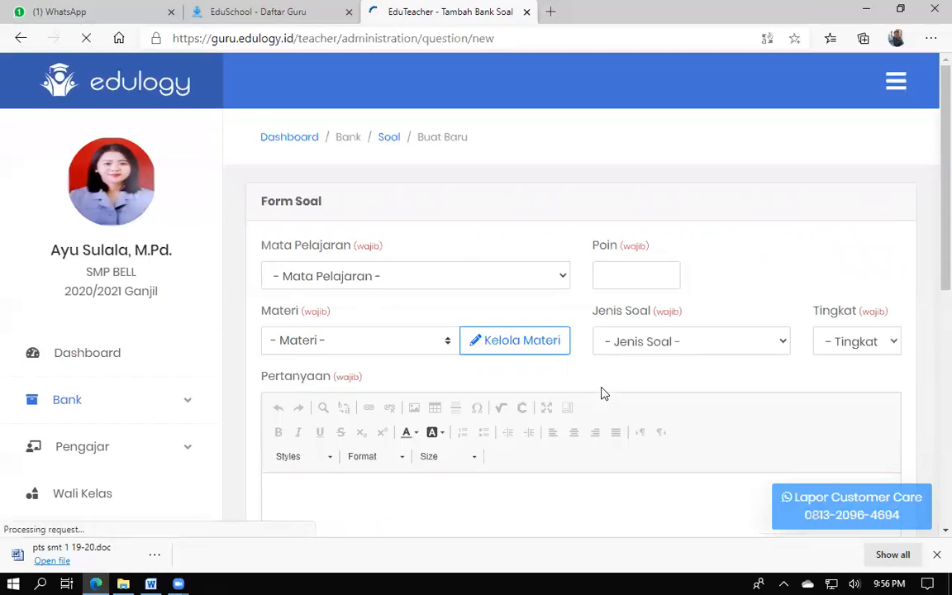
# Check the Materi choices and look over the Pertanyaan editor in the new question form.
pyautogui.click(422, 345)
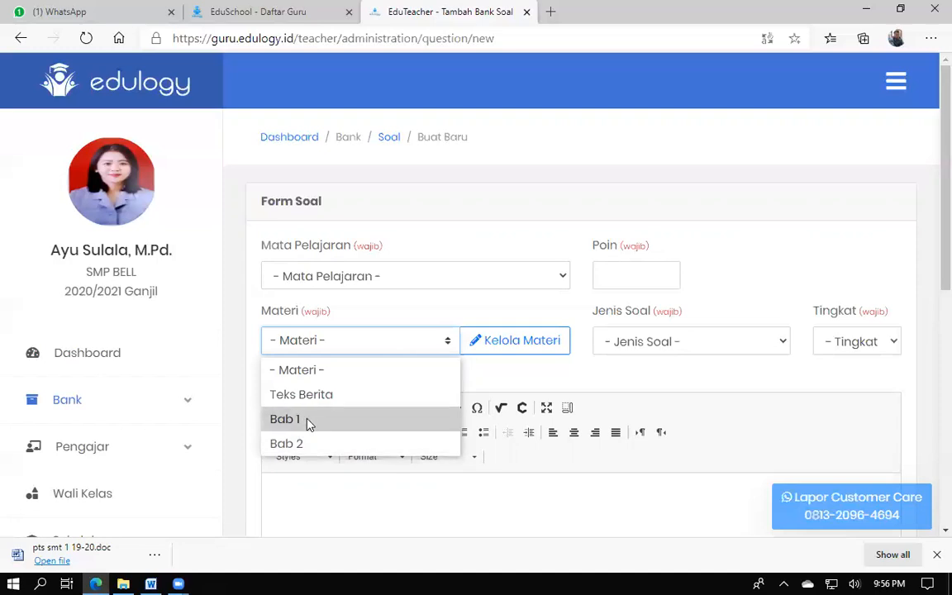
pyautogui.click(436, 307)
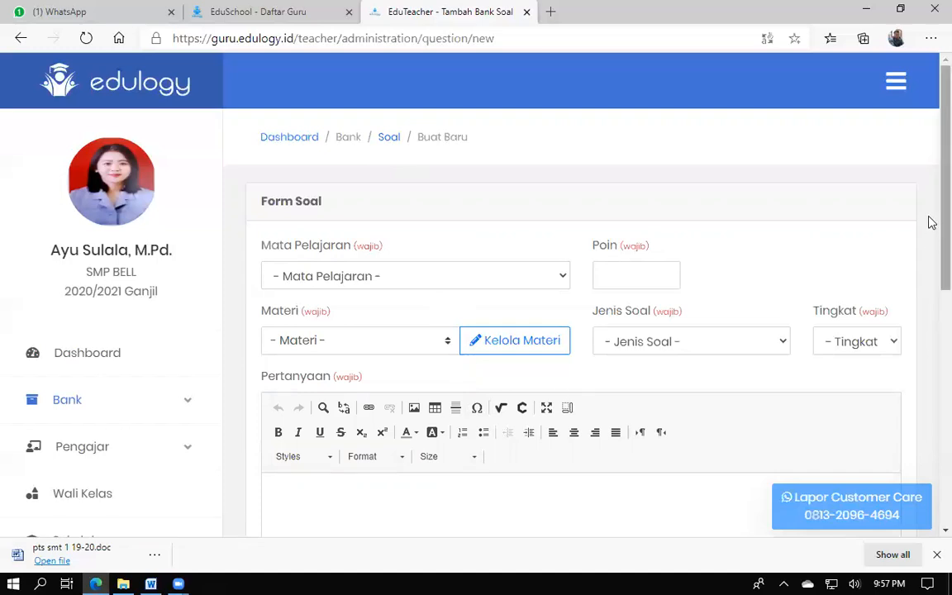
pyautogui.moveTo(929, 251); pyautogui.dragTo(929, 283)
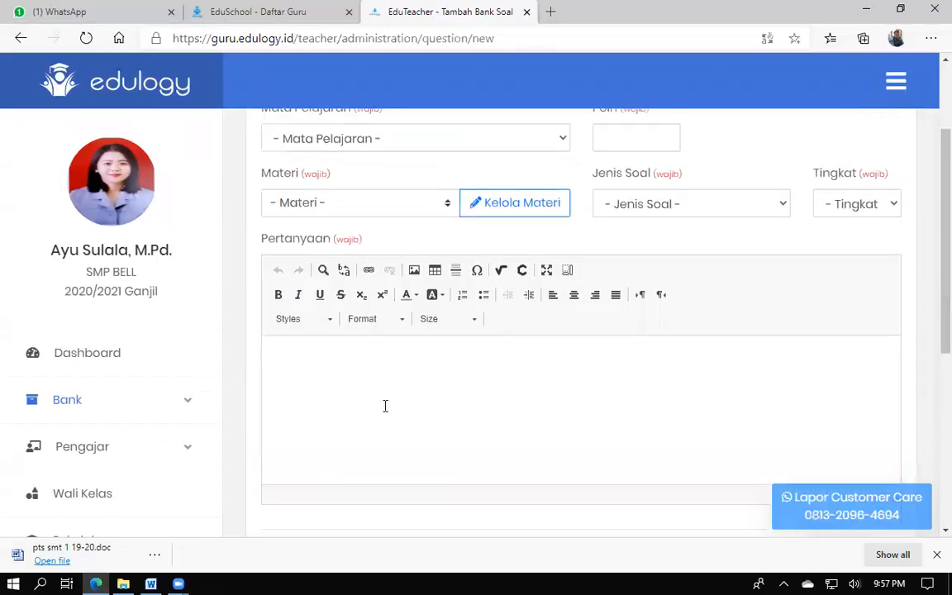
pyautogui.moveTo(152, 580)
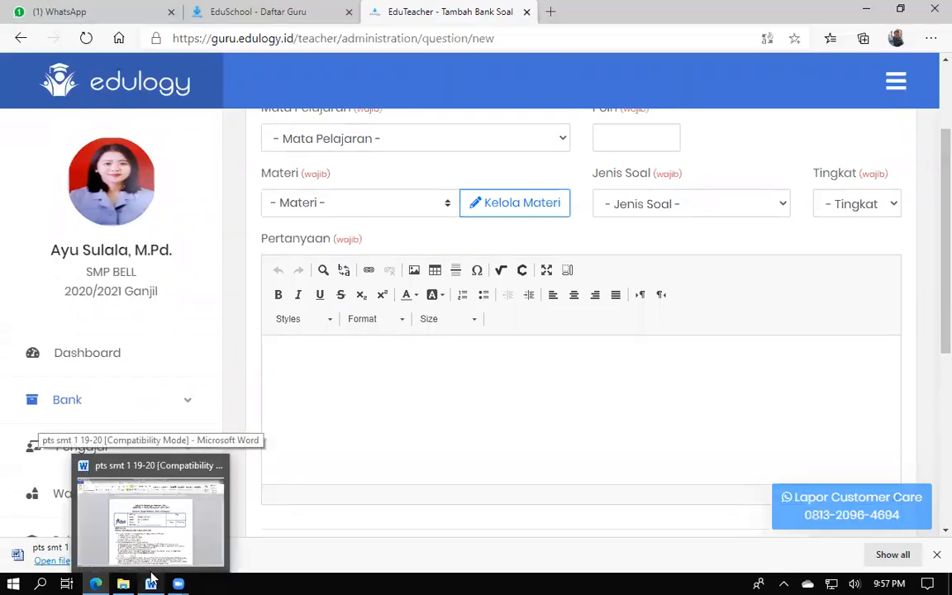
pyautogui.click(410, 424)
pyautogui.scroll(2, 929, 219)
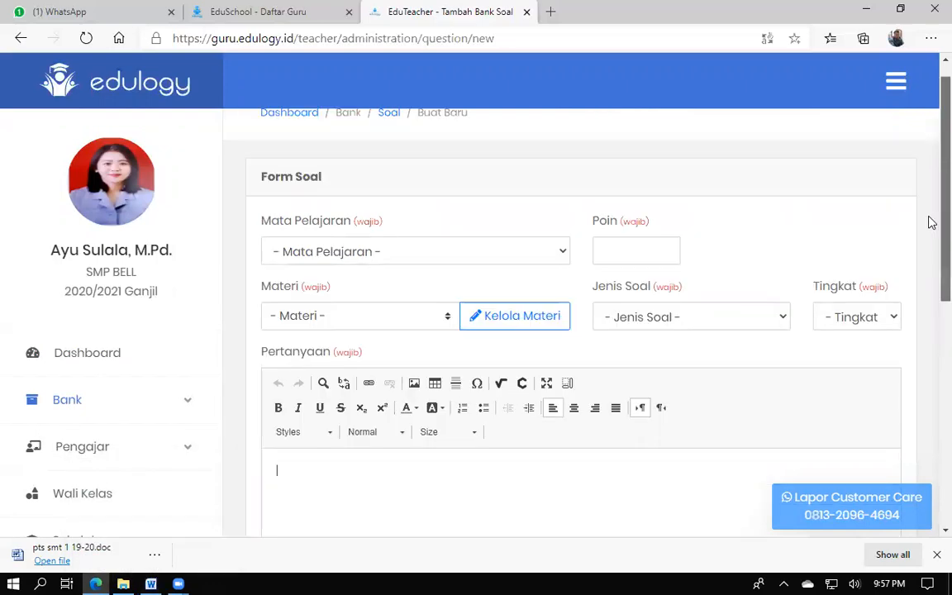
# Return to the Soal question bank and look through its question list.
pyautogui.click(392, 141)
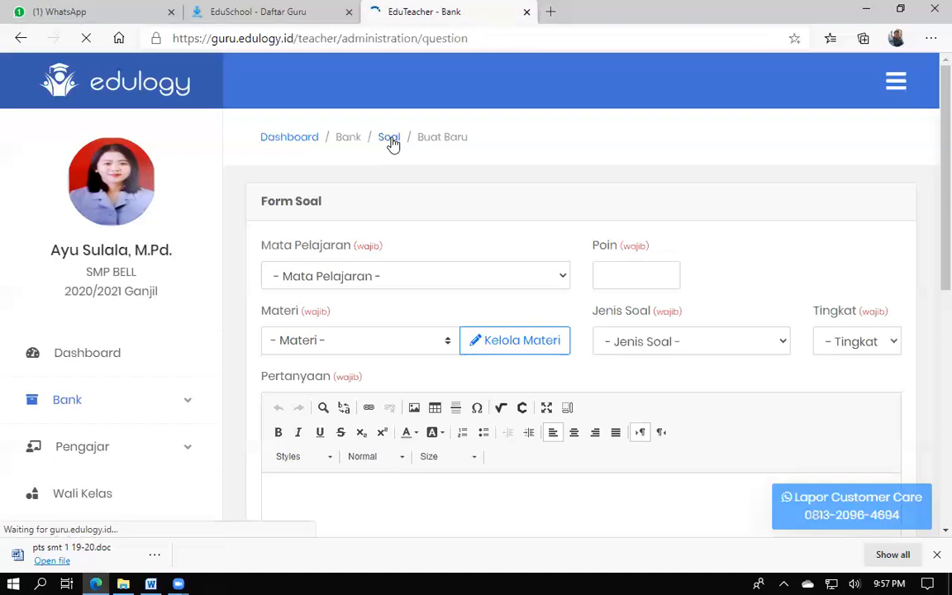
pyautogui.moveTo(931, 159); pyautogui.dragTo(931, 310)
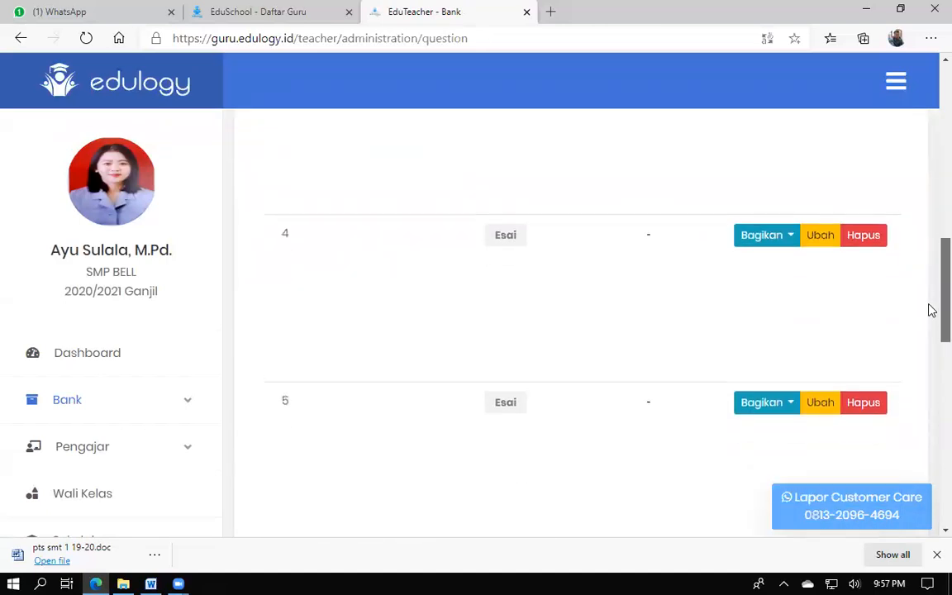
pyautogui.moveTo(932, 357); pyautogui.dragTo(931, 190)
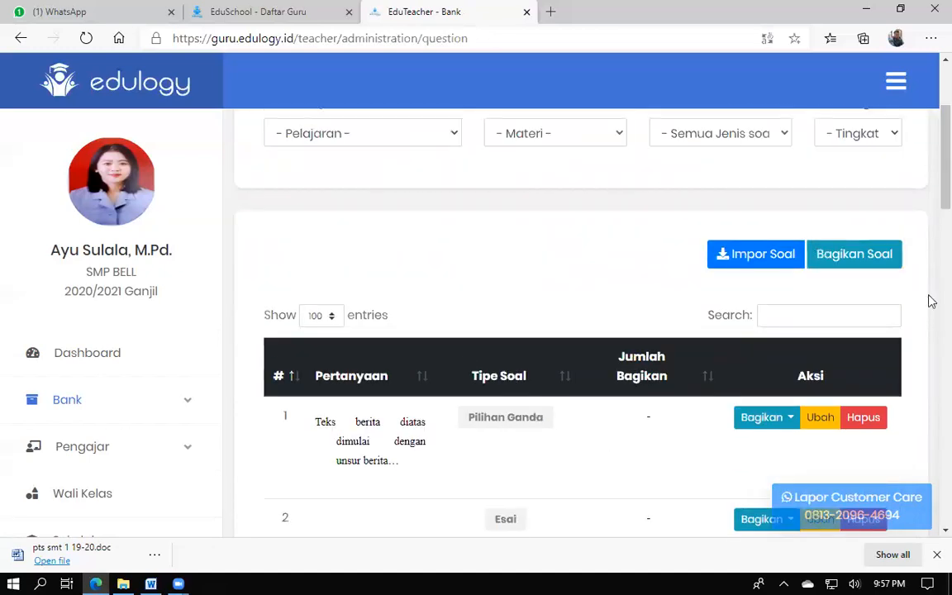
pyautogui.moveTo(932, 194); pyautogui.dragTo(929, 159)
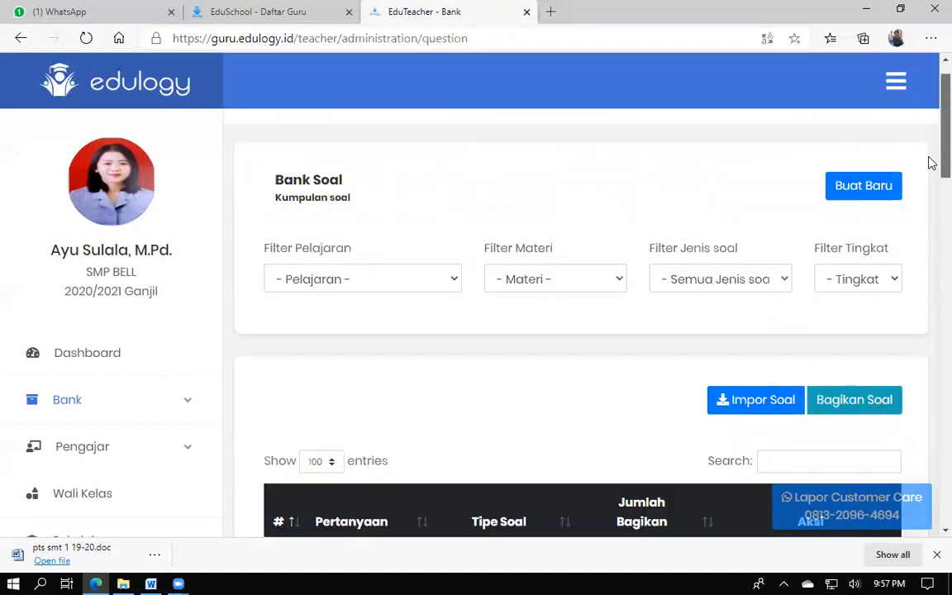
pyautogui.click(756, 402)
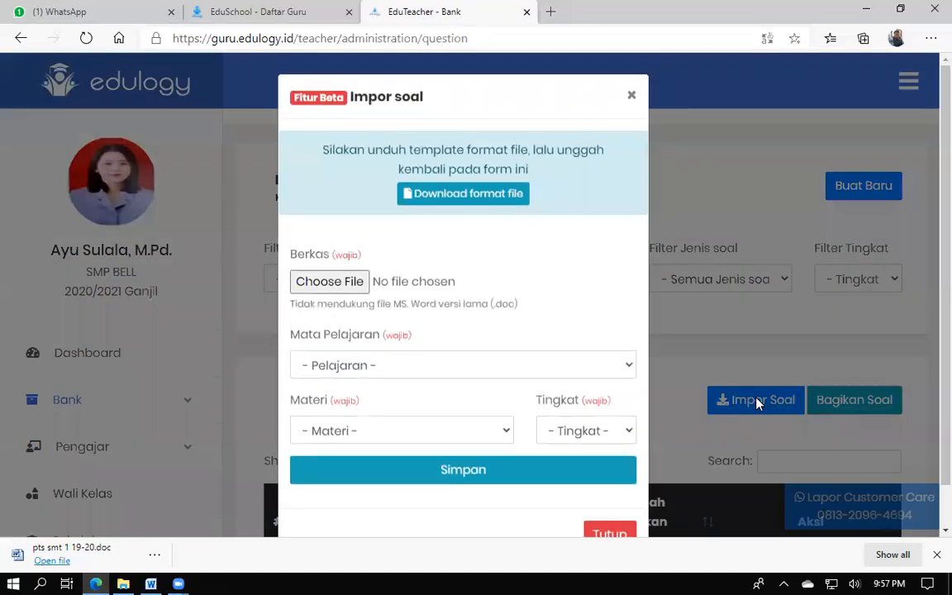
pyautogui.click(335, 287)
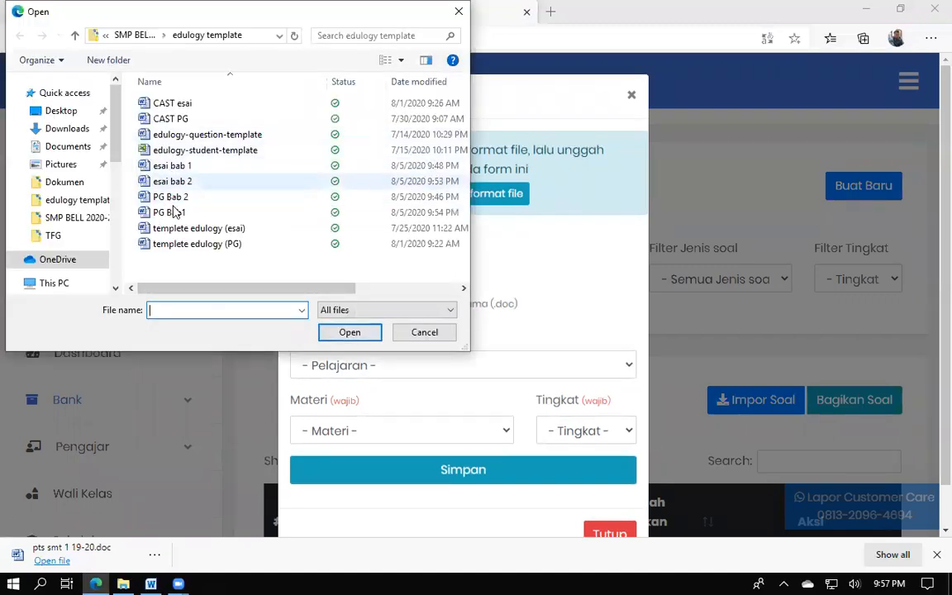
pyautogui.click(443, 334)
pyautogui.click(619, 534)
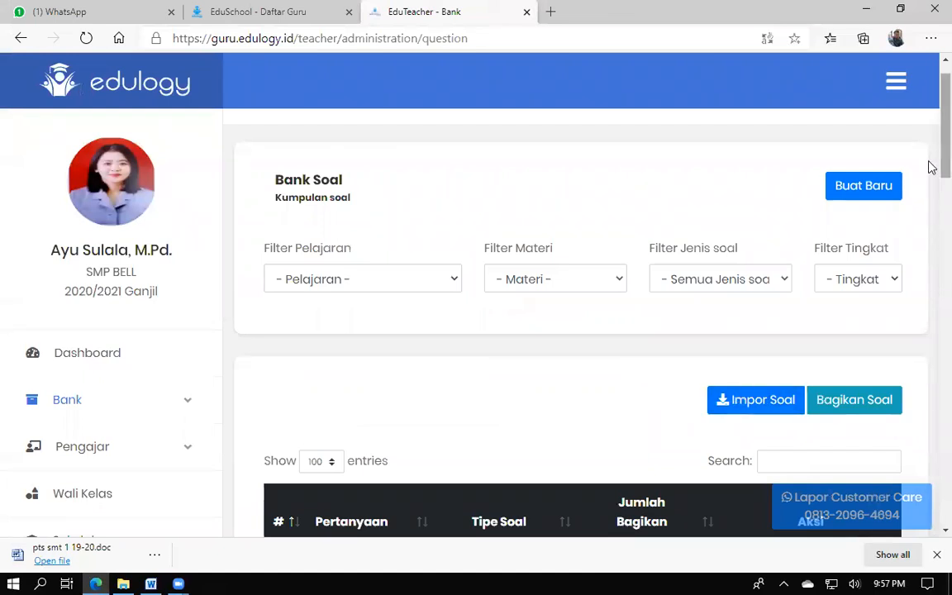
# Open the question import form and choose PG Bab1 from the edulogy template folder as the file.
pyautogui.scroll(-2, 929, 166)
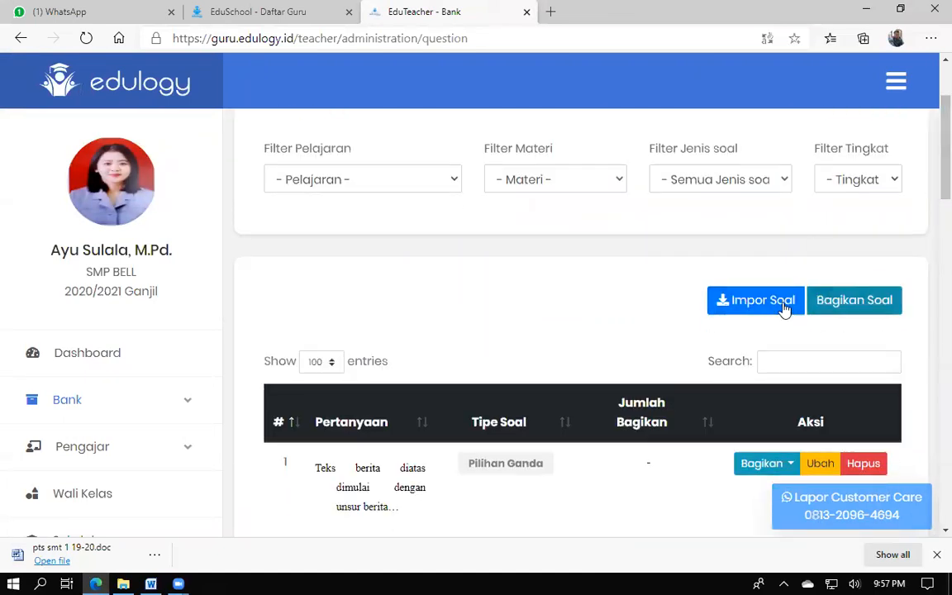
pyautogui.scroll(1, 929, 186)
pyautogui.scroll(2, 929, 179)
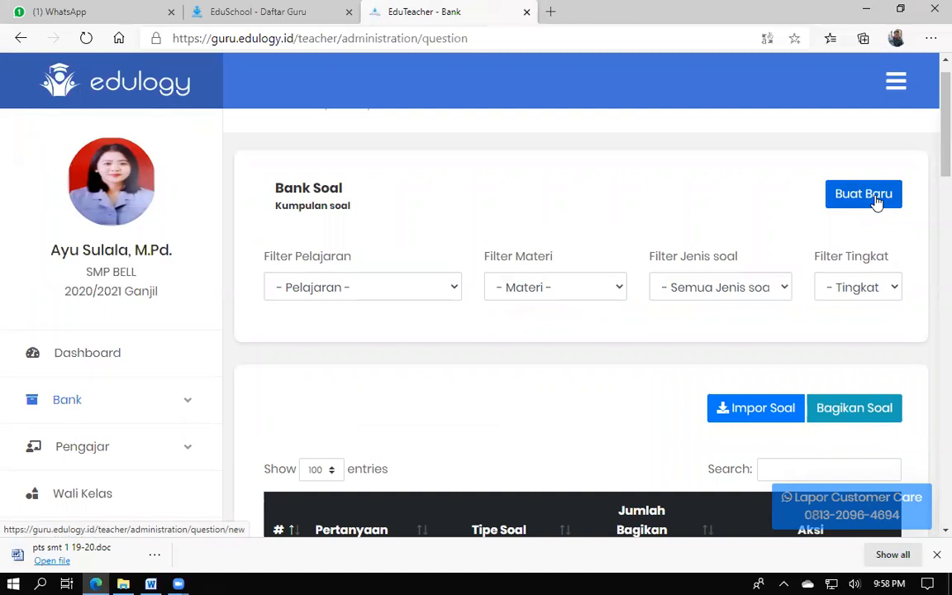
pyautogui.click(777, 413)
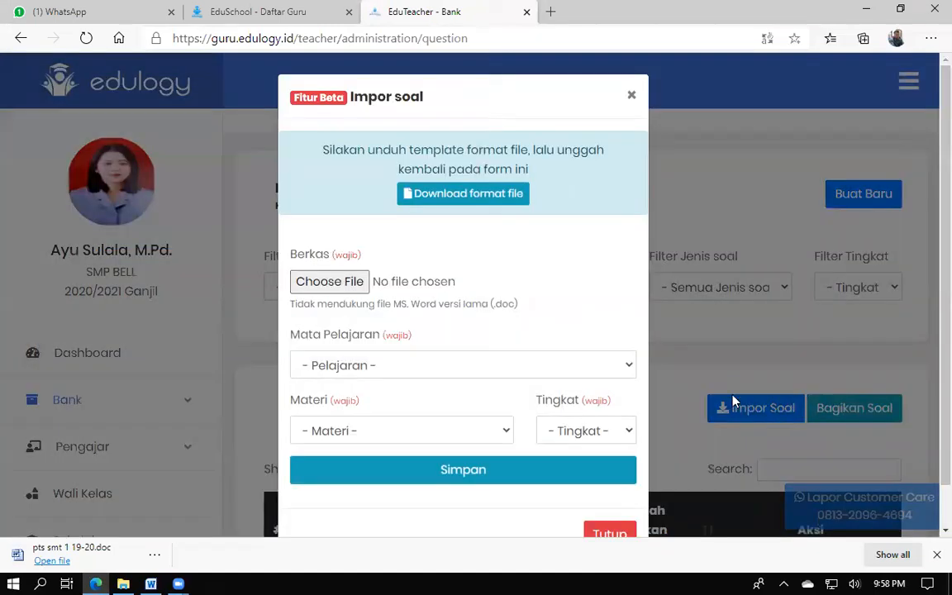
pyautogui.click(334, 282)
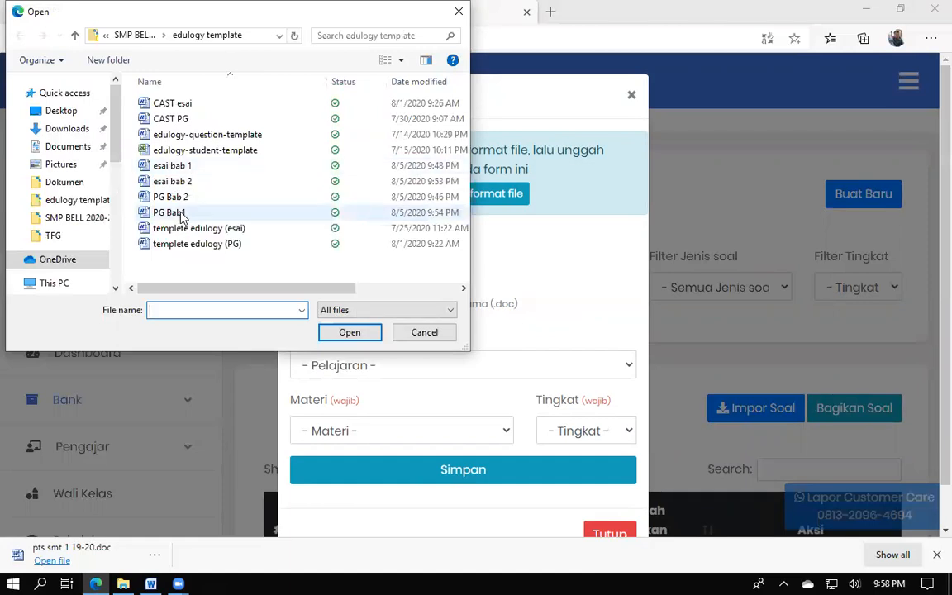
pyautogui.click(180, 214)
pyautogui.click(350, 333)
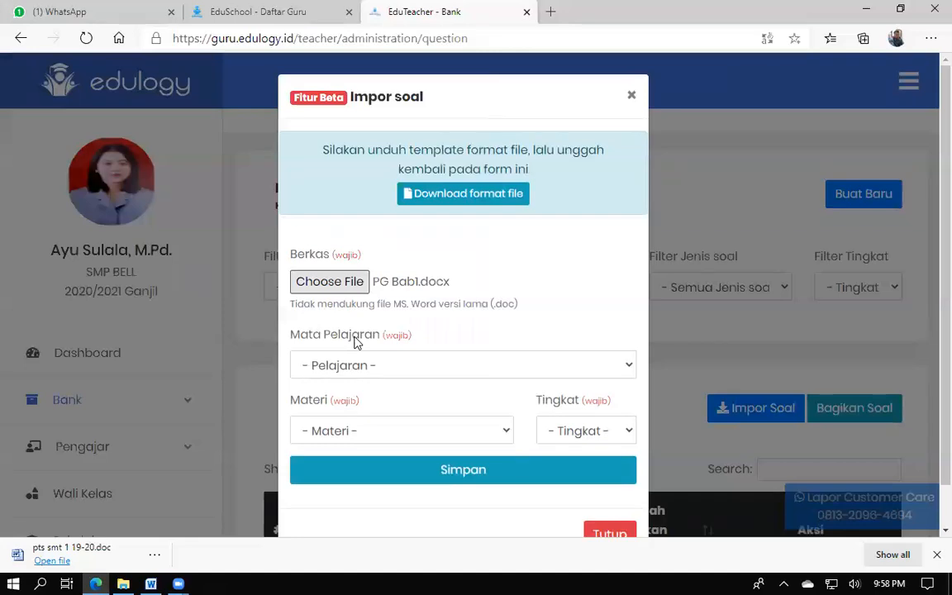
# Set the import's subject to Bahasa Indonesia, material to Bab 1 and level to VIII, and save the import.
pyautogui.click(418, 365)
pyautogui.click(388, 419)
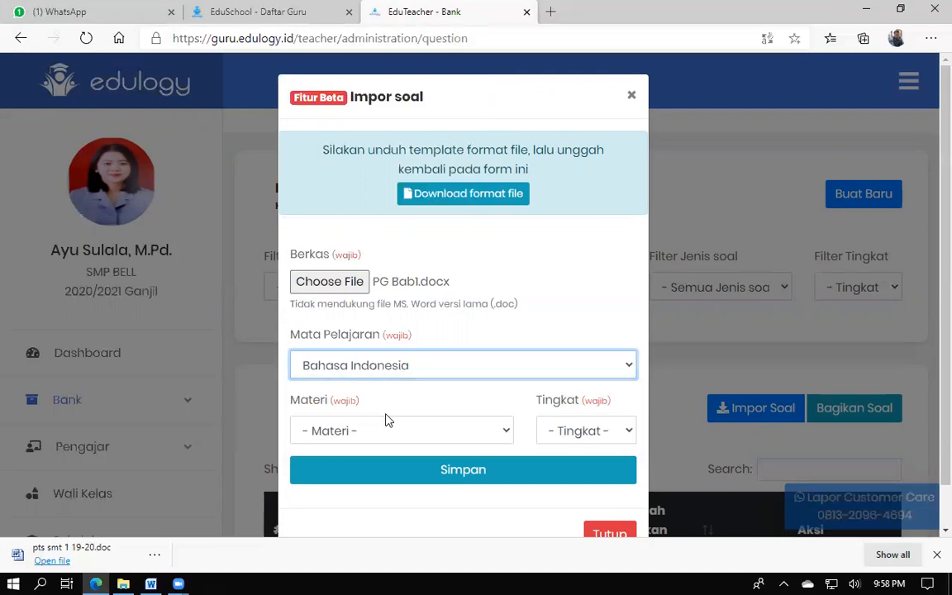
pyautogui.click(359, 436)
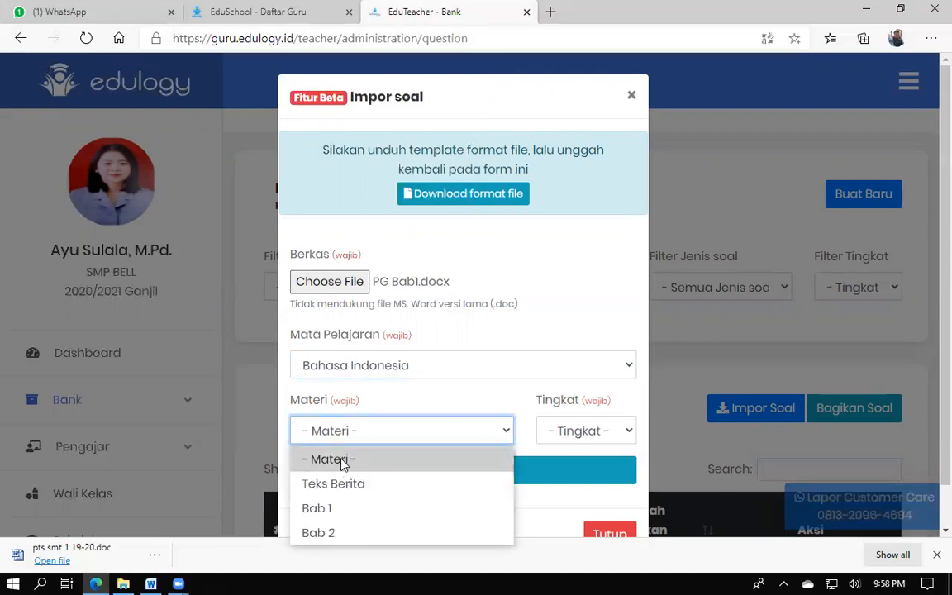
pyautogui.click(334, 511)
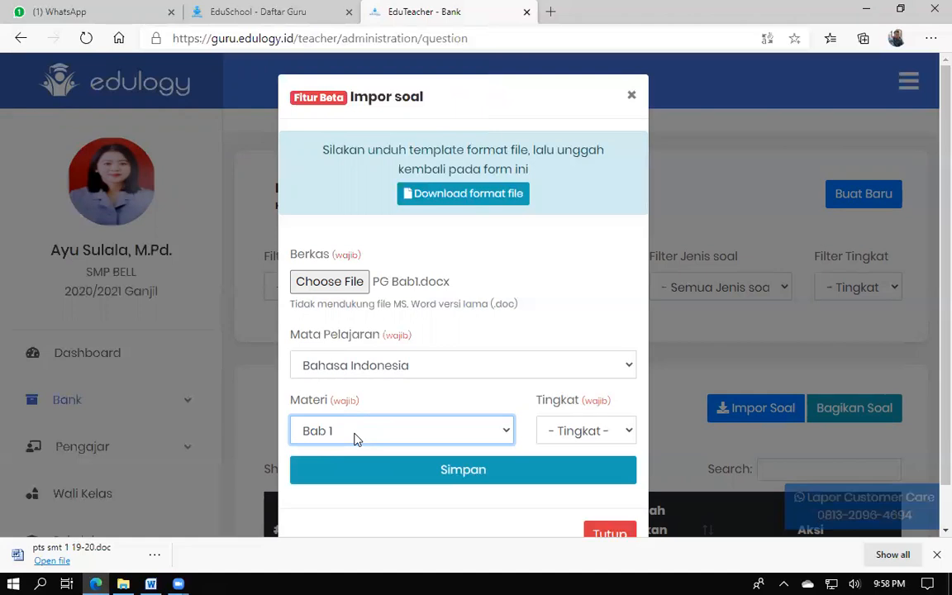
pyautogui.click(603, 431)
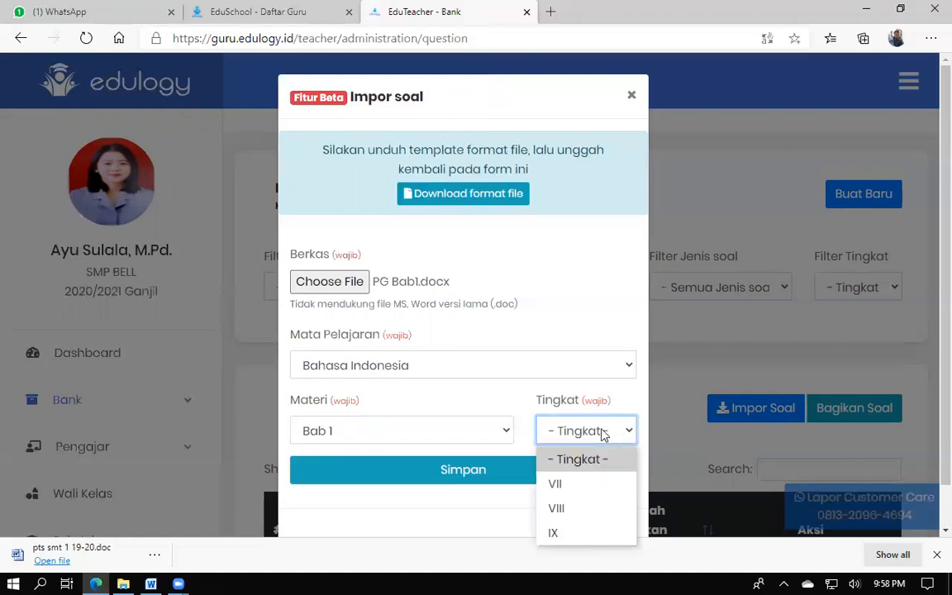
pyautogui.click(577, 510)
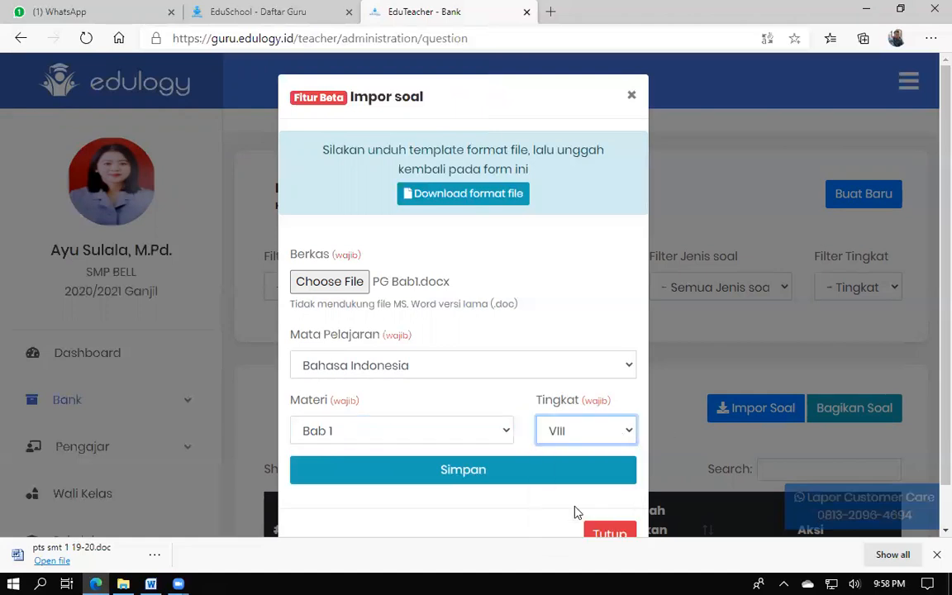
pyautogui.click(533, 469)
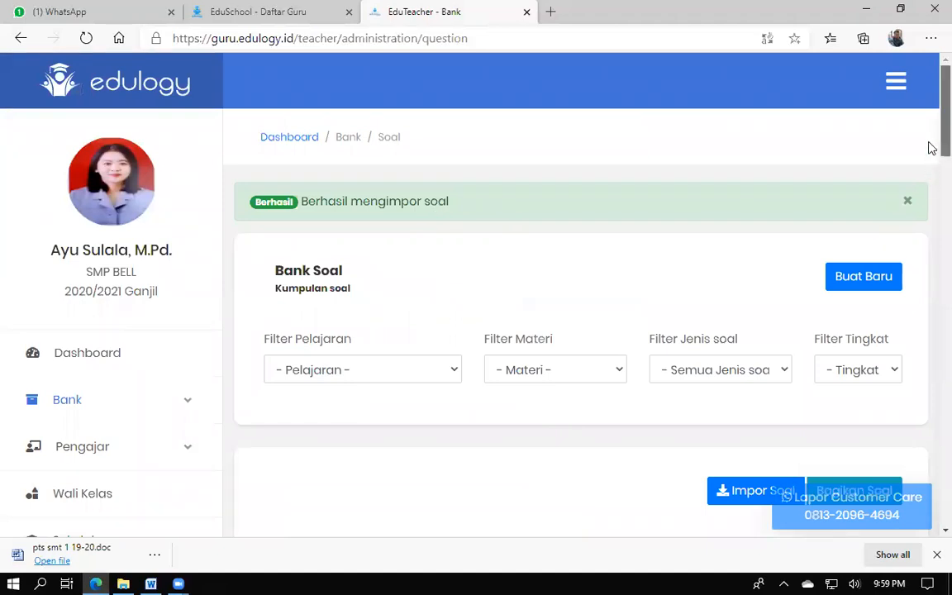
# Filter the question bank by Bahasa Indonesia, material Bab 1 and level VIII, and look through the listed questions.
pyautogui.scroll(-2, 929, 165)
pyautogui.click(377, 187)
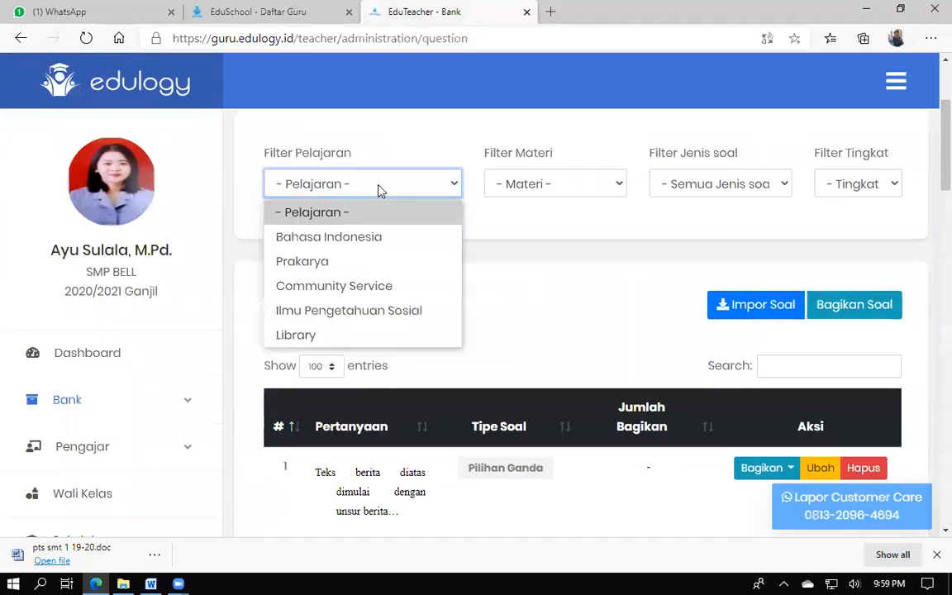
pyautogui.click(364, 238)
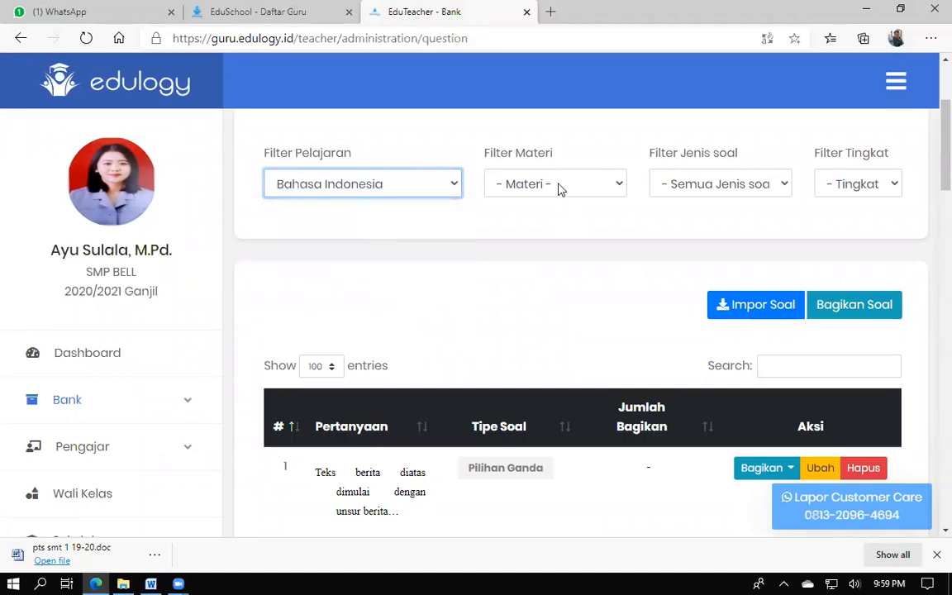
pyautogui.click(558, 186)
pyautogui.click(516, 263)
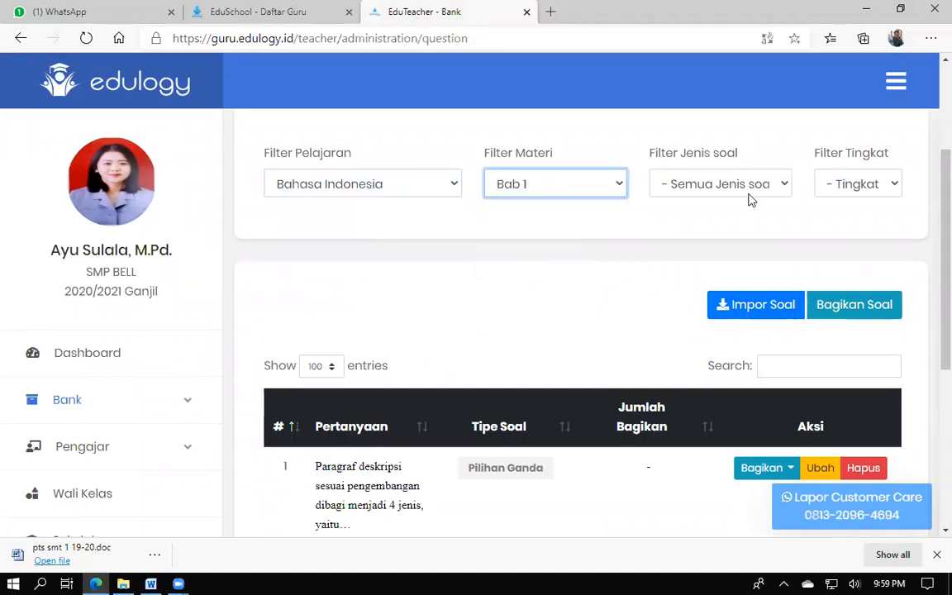
pyautogui.click(880, 185)
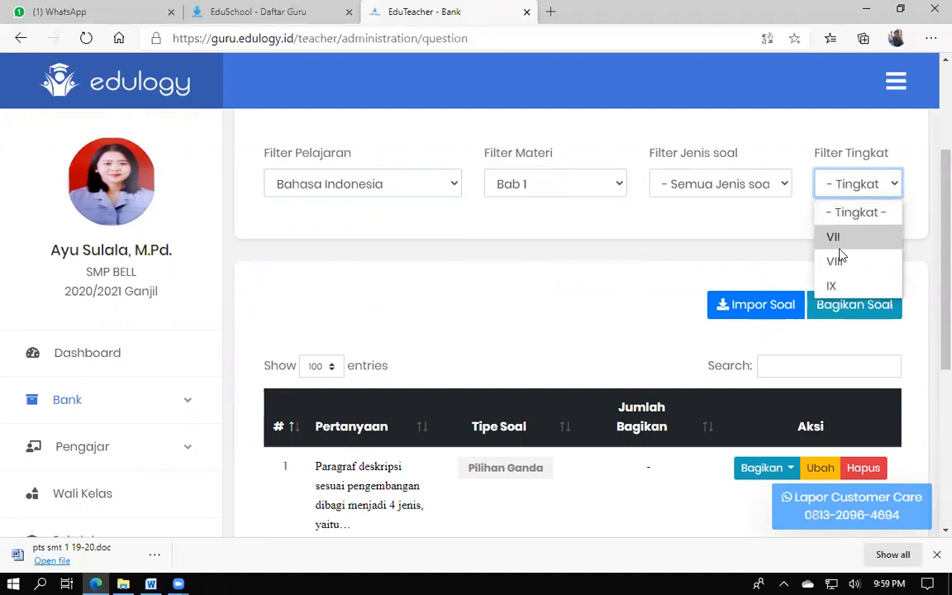
pyautogui.click(837, 261)
pyautogui.scroll(-3, 931, 315)
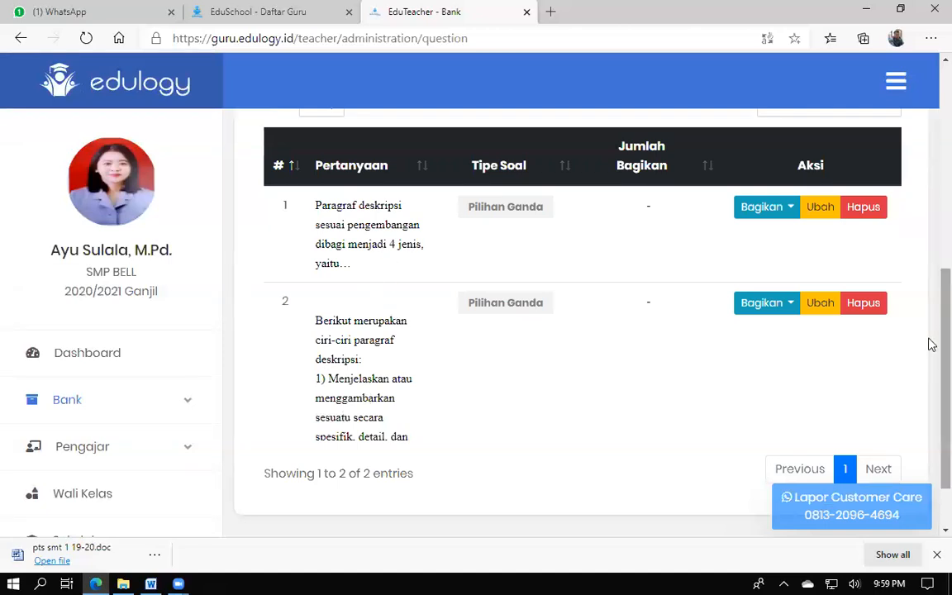
pyautogui.scroll(3, 931, 330)
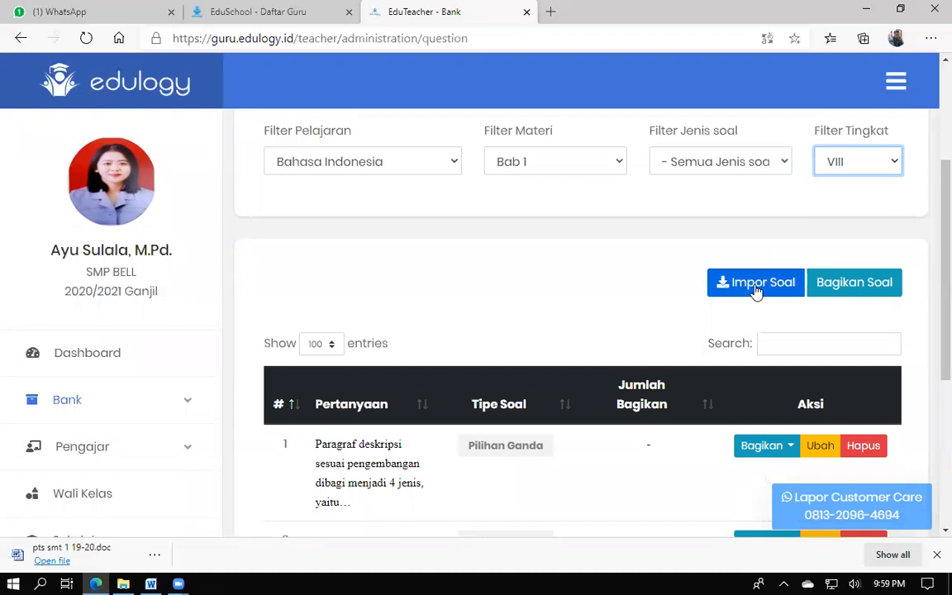
# Open the question import form and choose esai bab 1 from the edulogy template folder as the file.
pyautogui.click(756, 282)
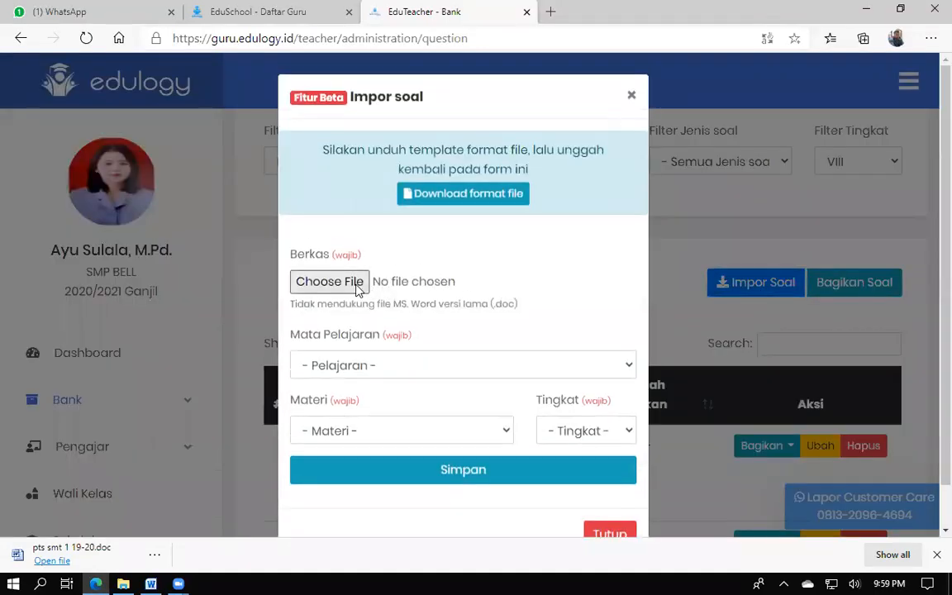
pyautogui.click(356, 284)
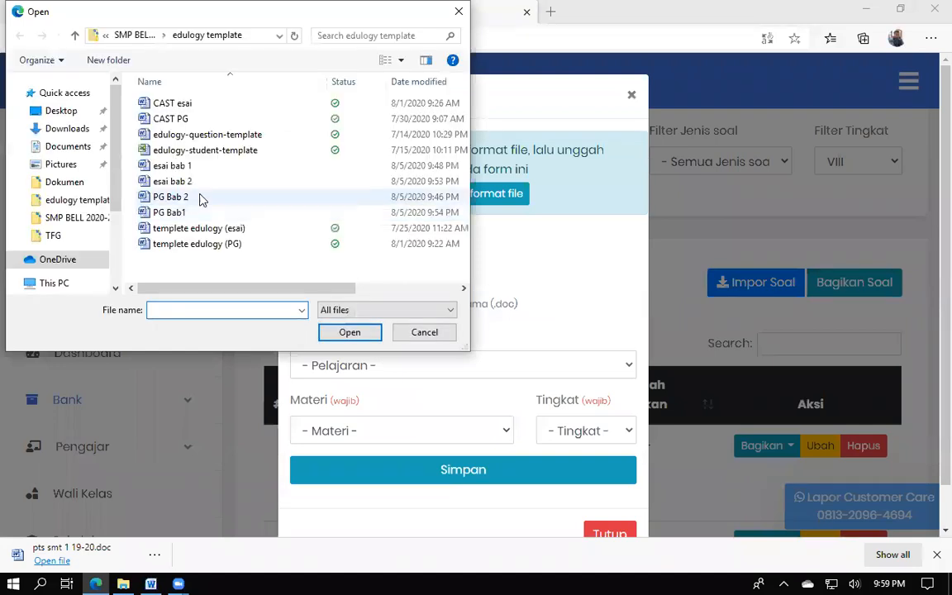
pyautogui.click(190, 169)
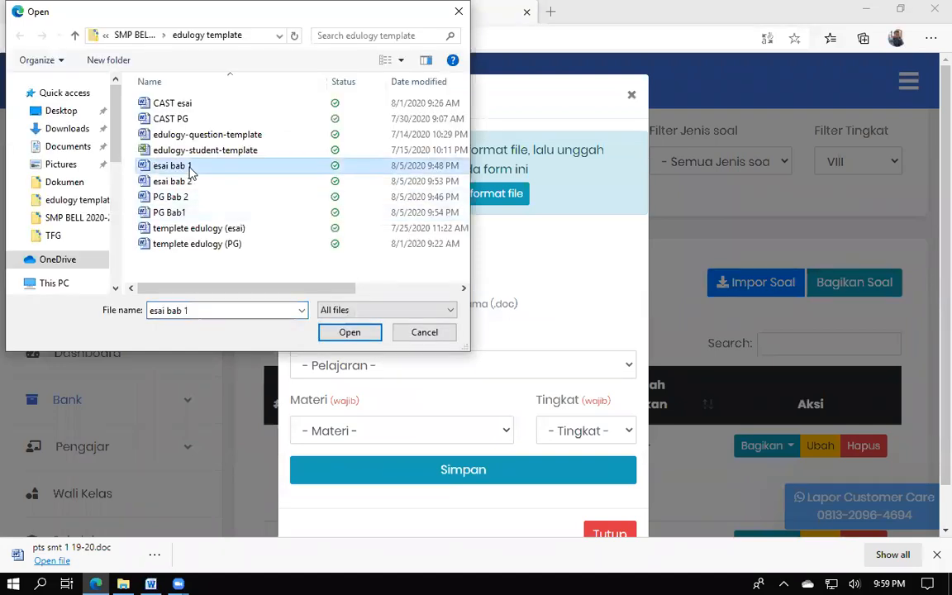
pyautogui.click(340, 339)
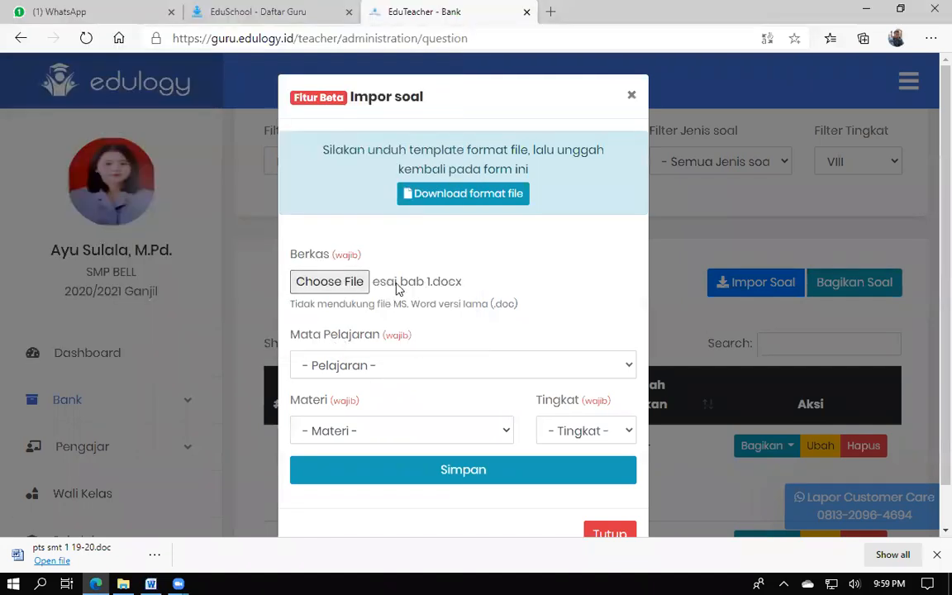
# Assign the esai bab 1 import to Bahasa Indonesia, material Bab 1 and level VIII, save it and dismiss the notification.
pyautogui.click(367, 373)
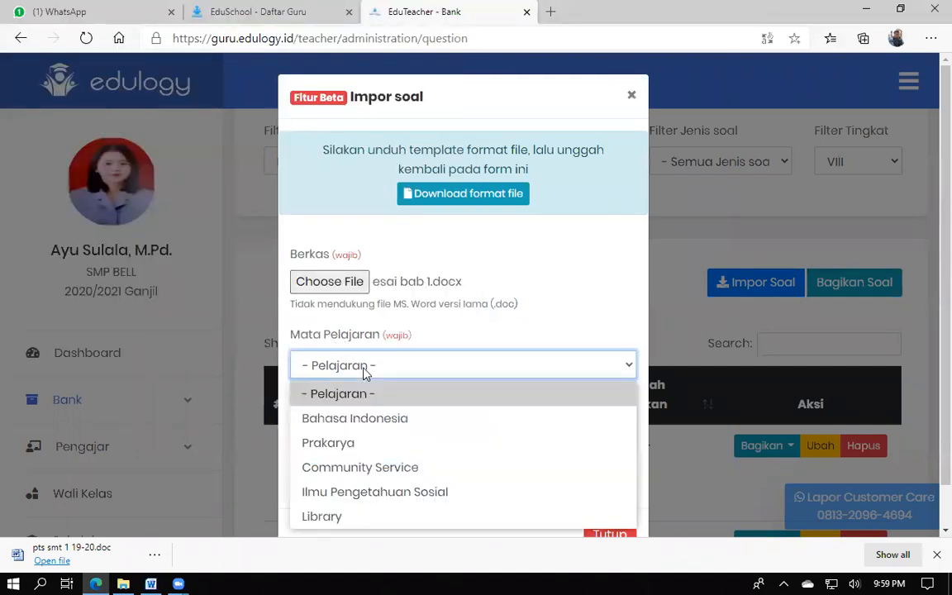
pyautogui.click(352, 414)
pyautogui.click(349, 431)
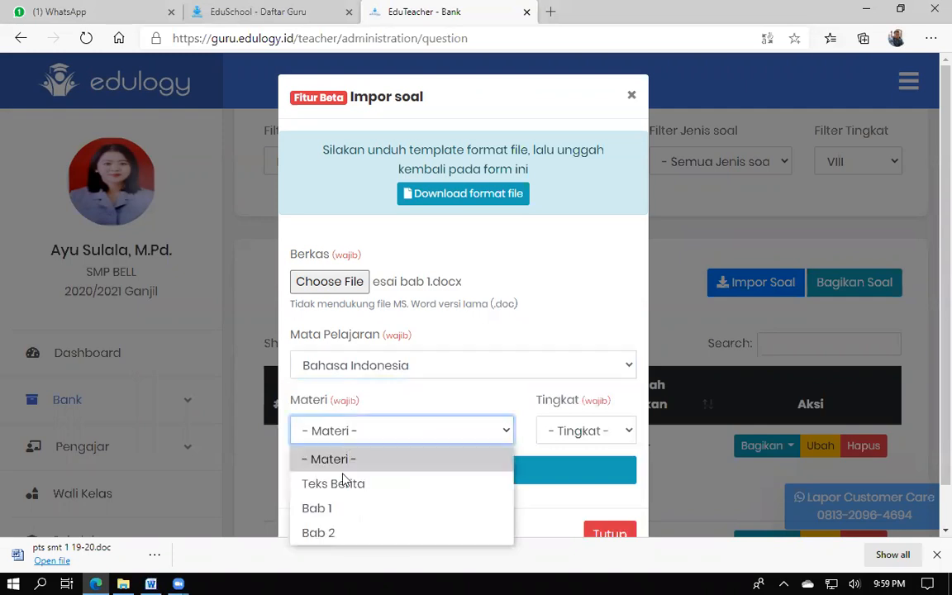
pyautogui.click(333, 510)
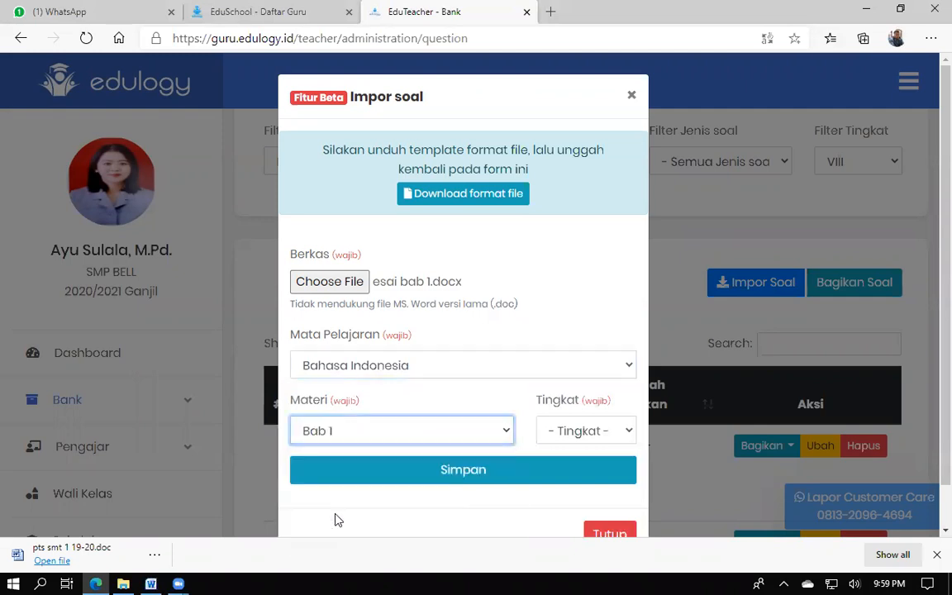
pyautogui.click(564, 438)
pyautogui.click(558, 509)
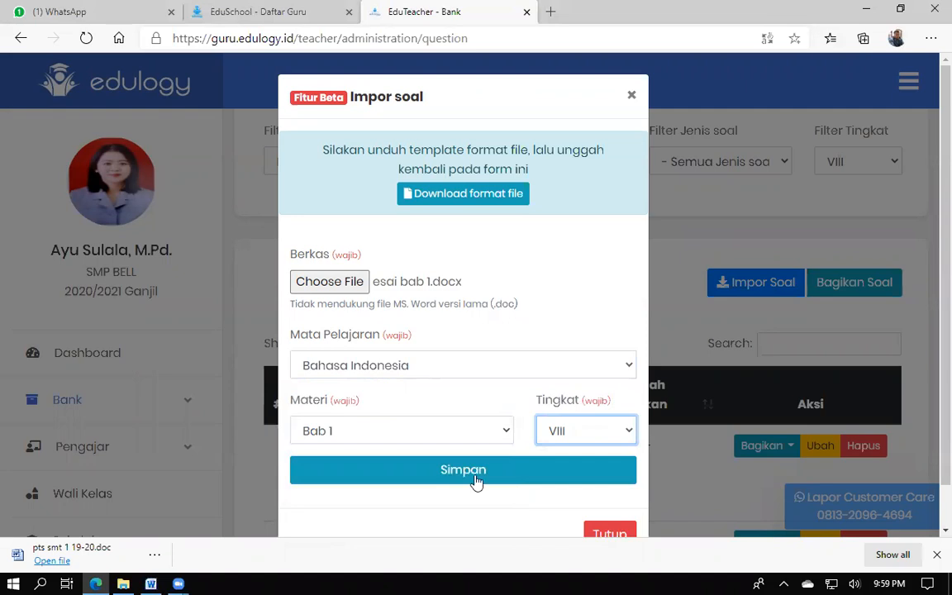
pyautogui.click(475, 478)
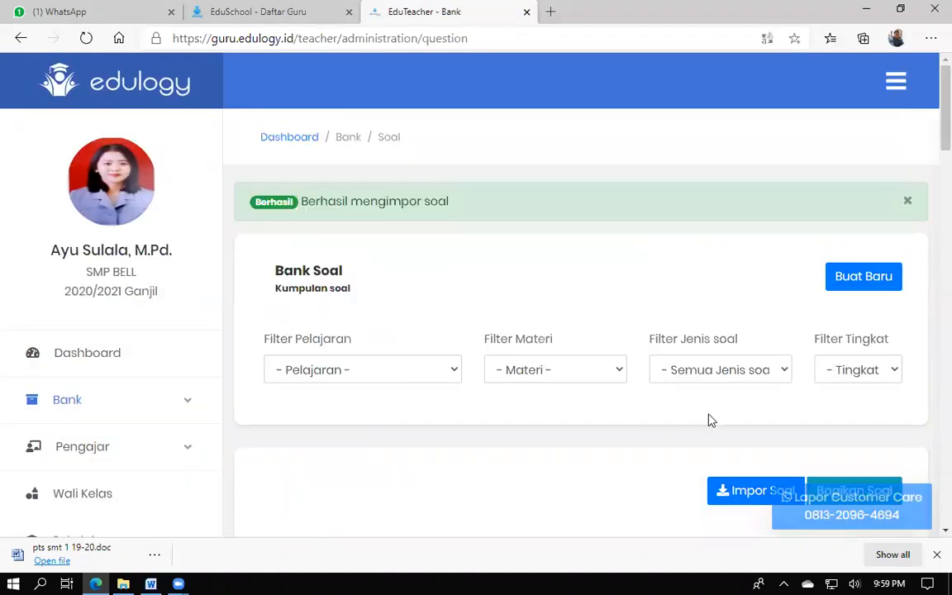
pyautogui.click(910, 202)
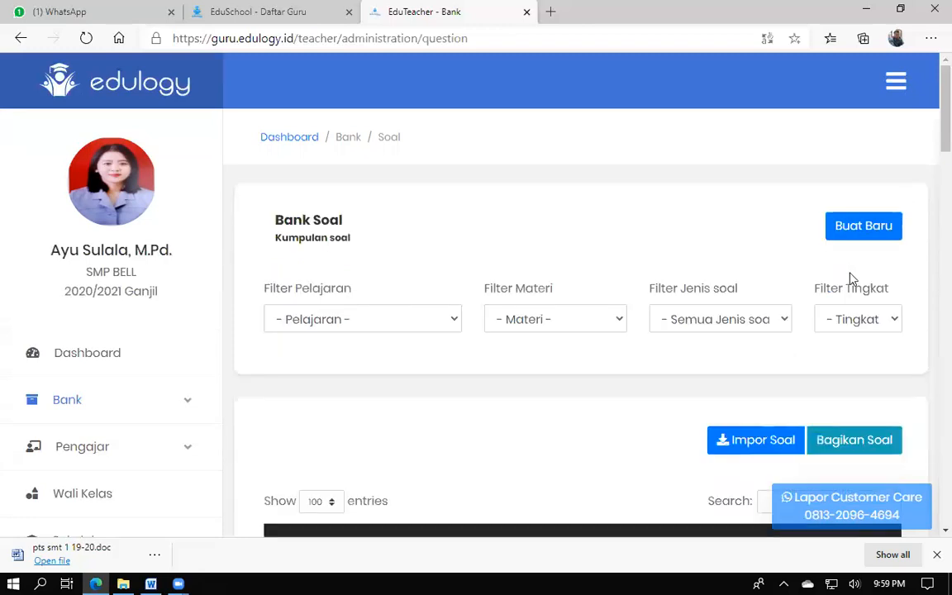
# Open the question import form again and choose PG Bab 2 as the file.
pyautogui.click(769, 445)
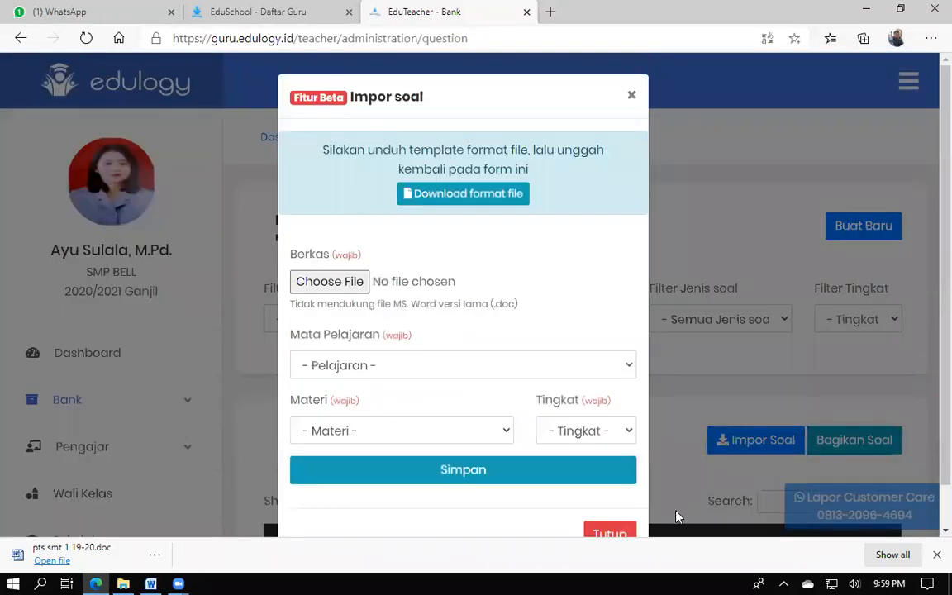
pyautogui.click(795, 427)
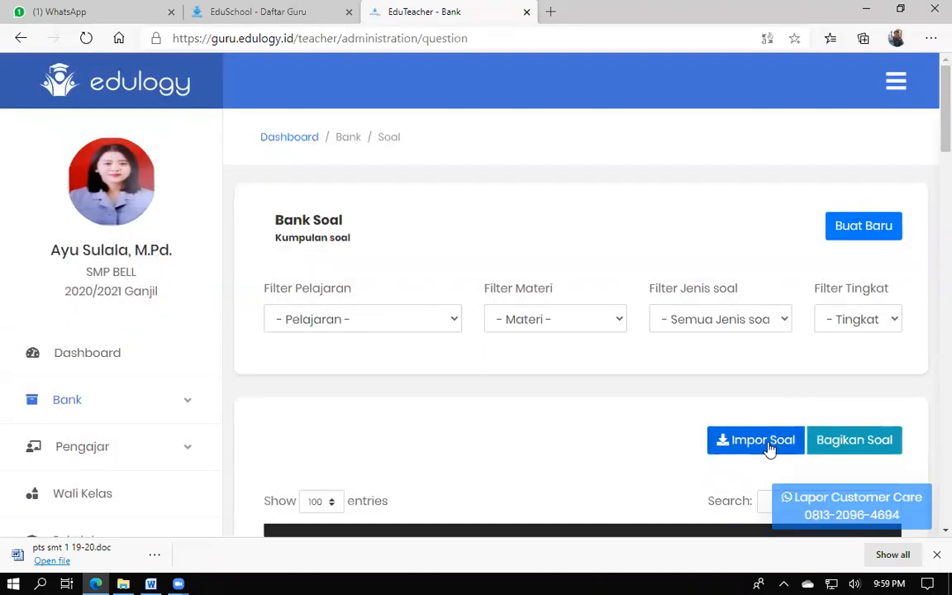
pyautogui.click(768, 445)
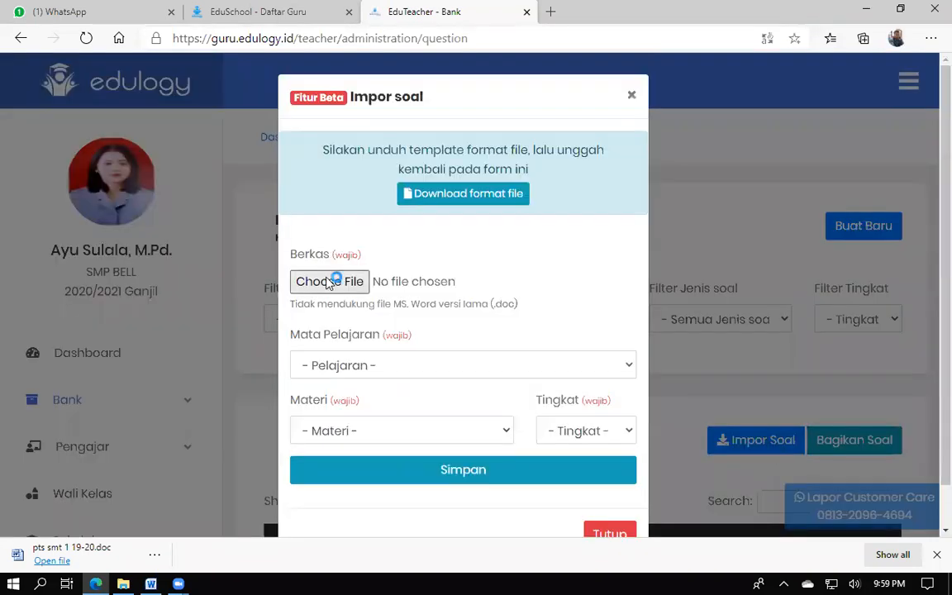
pyautogui.click(329, 282)
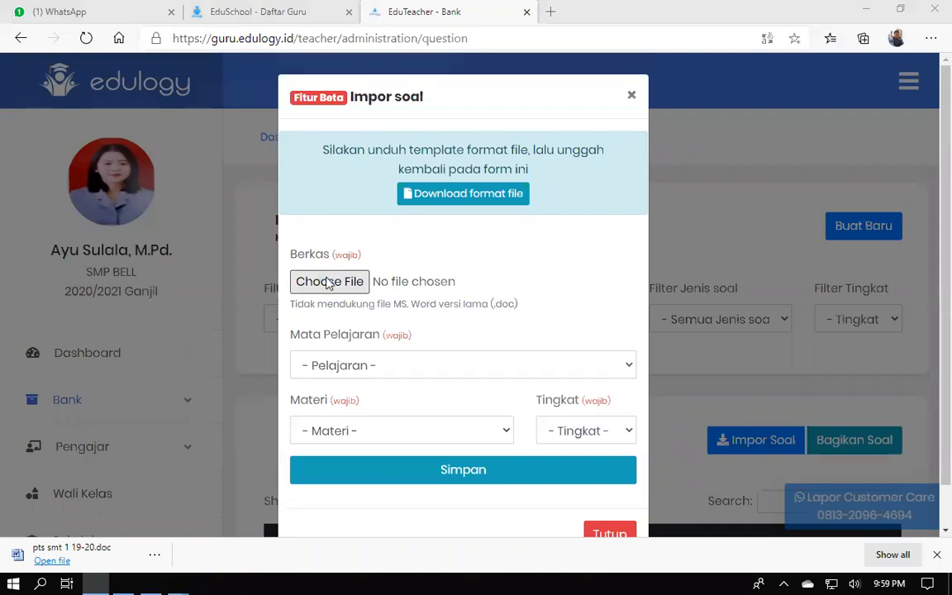
pyautogui.click(189, 198)
pyautogui.click(353, 334)
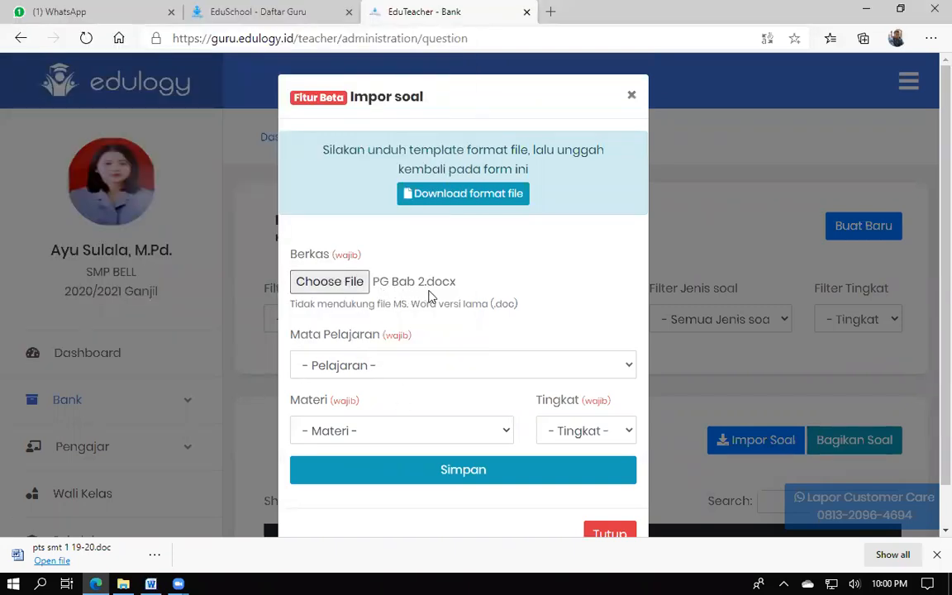
# Set the PG Bab 2 import's subject to Bahasa Indonesia, material to Bab 2 and level to VIII, and save it.
pyautogui.click(364, 372)
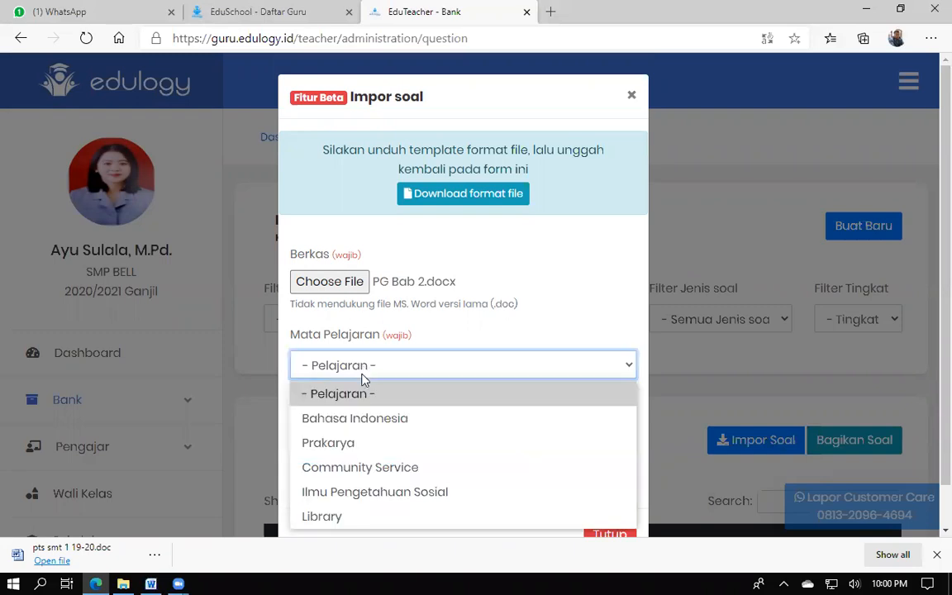
pyautogui.click(355, 419)
pyautogui.click(351, 433)
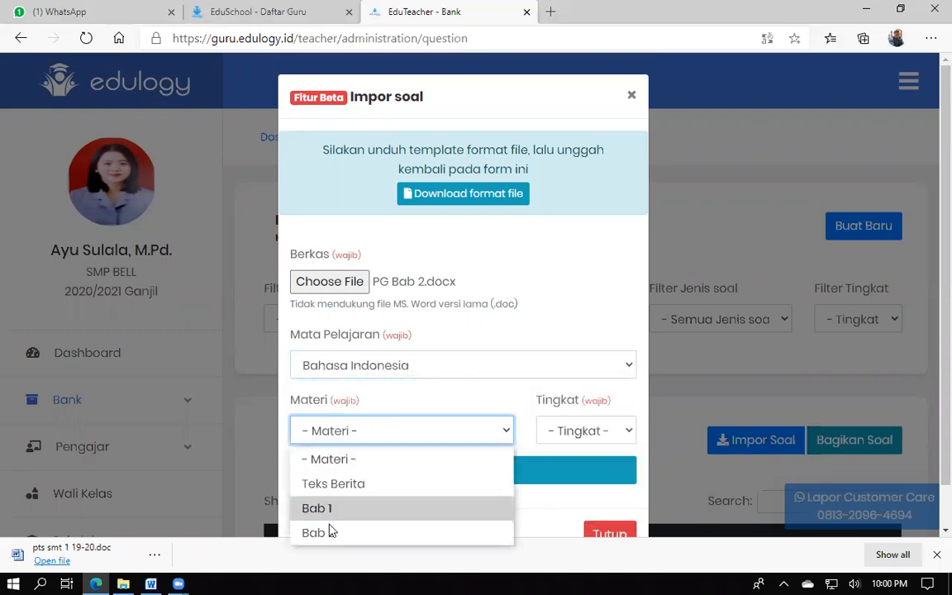
pyautogui.click(318, 533)
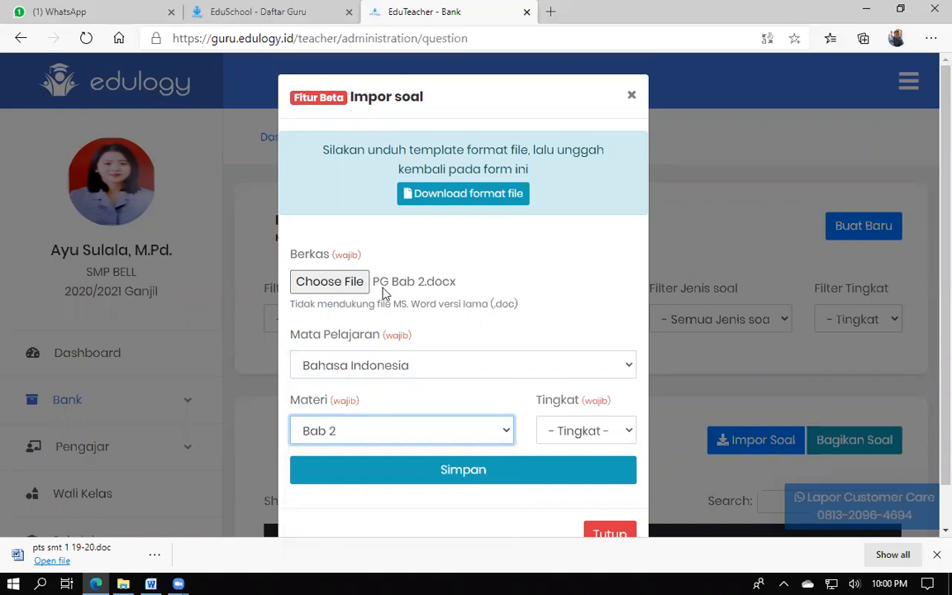
pyautogui.click(561, 430)
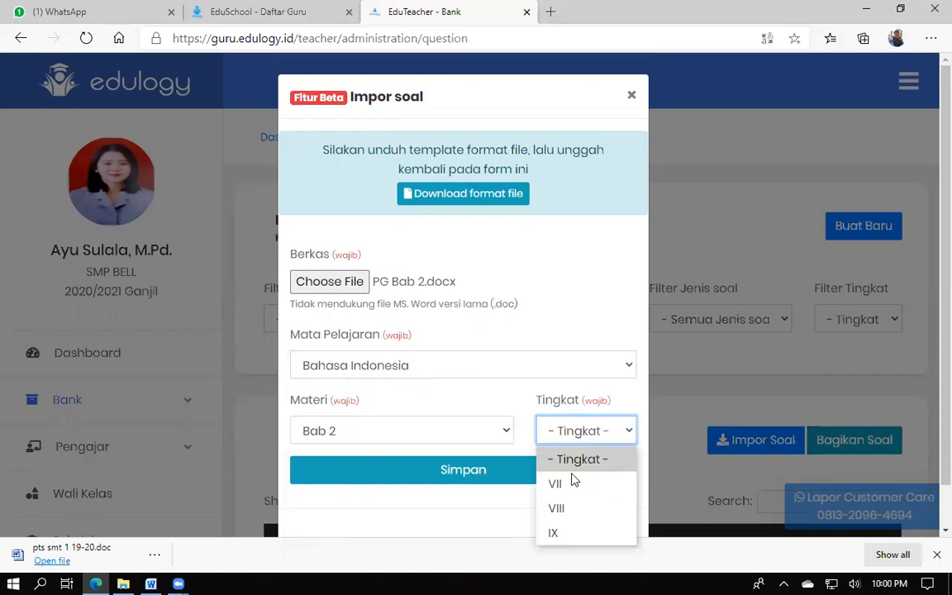
pyautogui.click(563, 509)
pyautogui.click(485, 484)
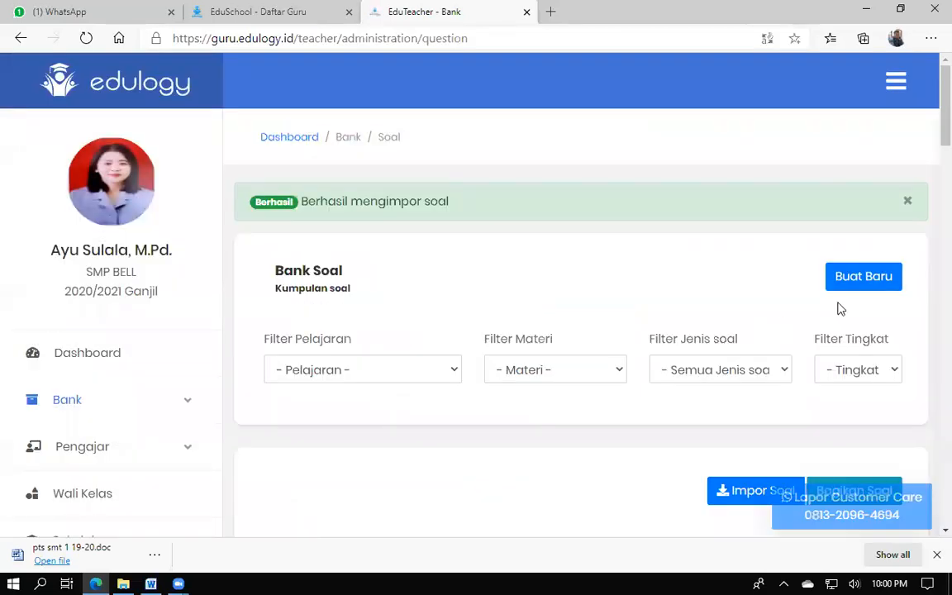
# Start another question import and choose esai bab 2 from the edulogy template folder as the file.
pyautogui.click(727, 493)
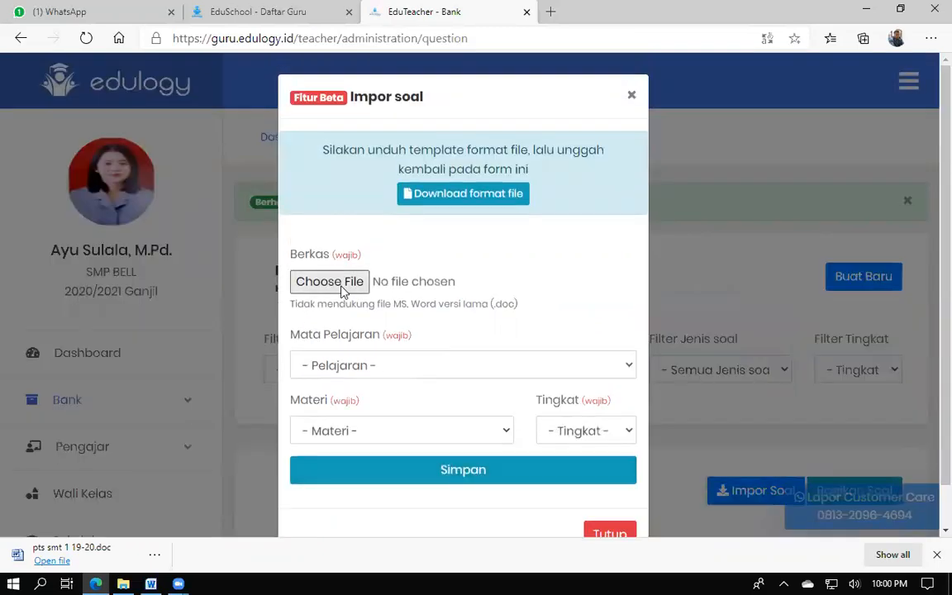
pyautogui.click(343, 288)
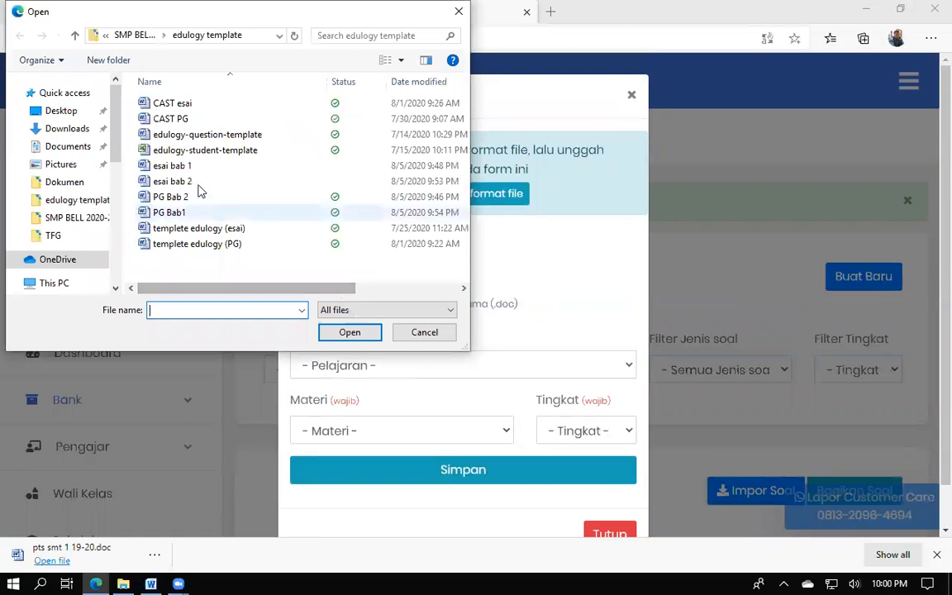
pyautogui.click(191, 182)
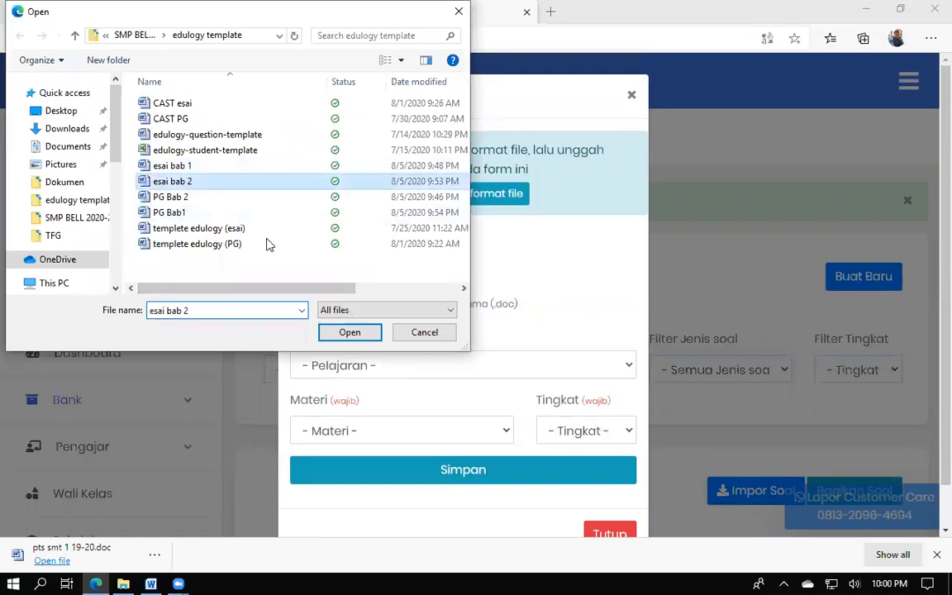
pyautogui.click(348, 333)
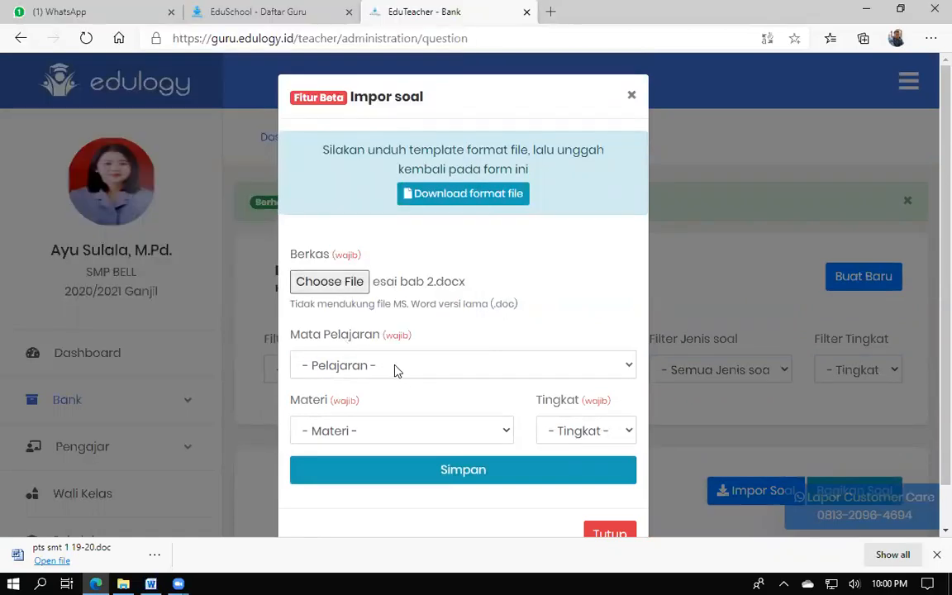
# Set the esai bab 2 import's subject to Bahasa Indonesia, material to Bab 2 and level to VIII, and save it.
pyautogui.click(394, 371)
pyautogui.click(370, 420)
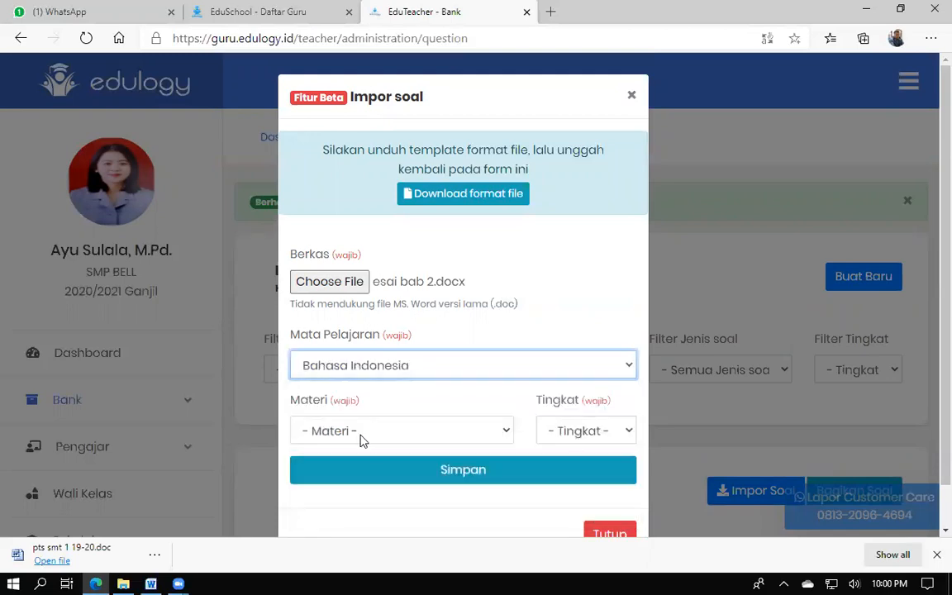
pyautogui.click(361, 440)
pyautogui.click(335, 533)
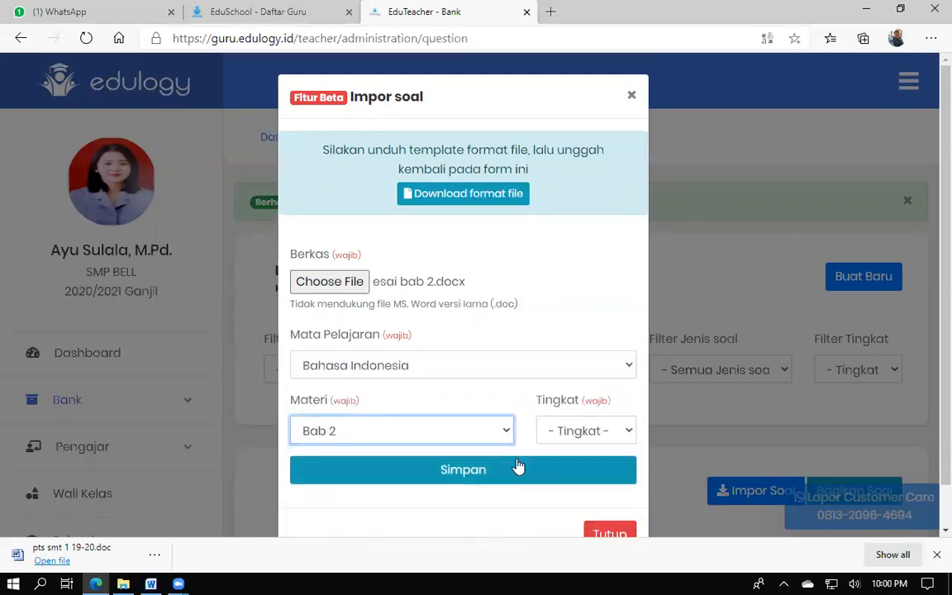
pyautogui.click(562, 431)
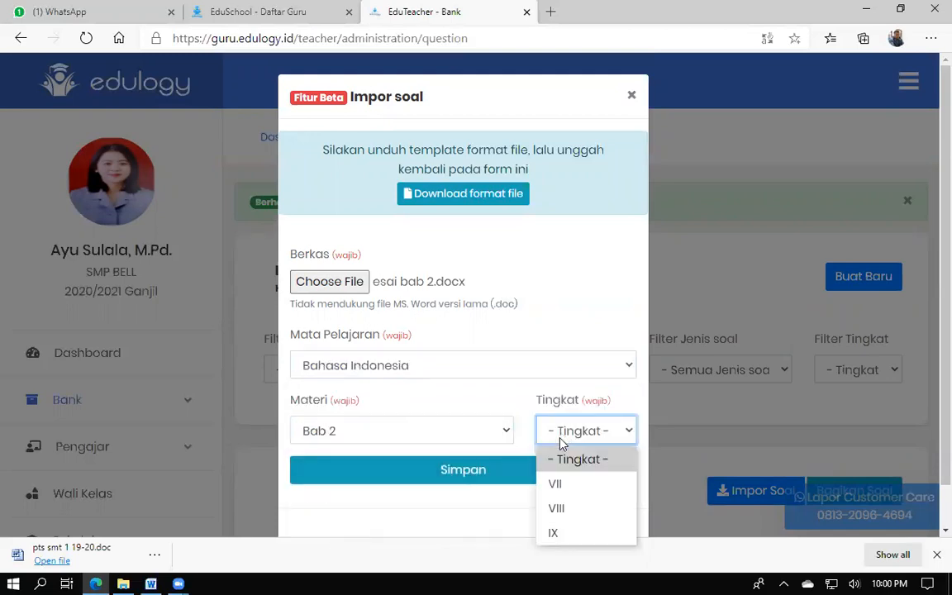
pyautogui.click(574, 510)
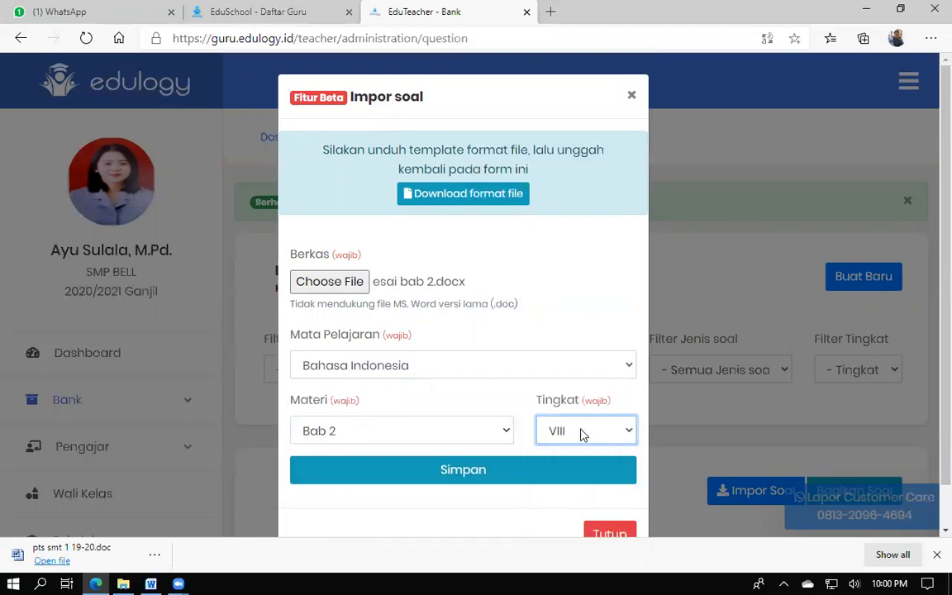
pyautogui.click(513, 477)
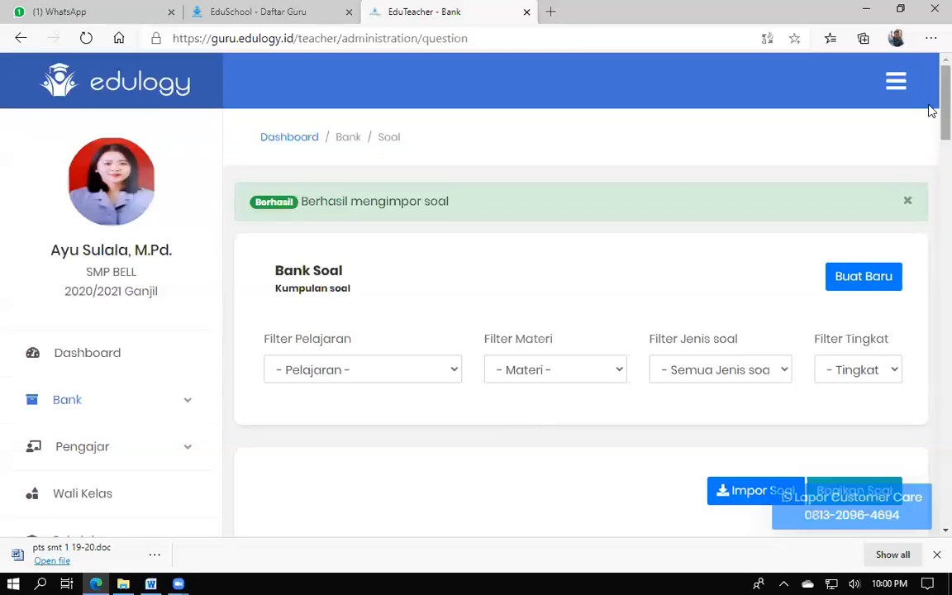
# Filter the question bank by subject Bahasa Indonesia, material Bab 1 and level VIII, and review the listed questions.
pyautogui.moveTo(928, 122)
pyautogui.mouseDown()
pyautogui.moveTo(929, 170)
pyautogui.moveTo(931, 116)
pyautogui.mouseUp()
pyautogui.click(404, 344)
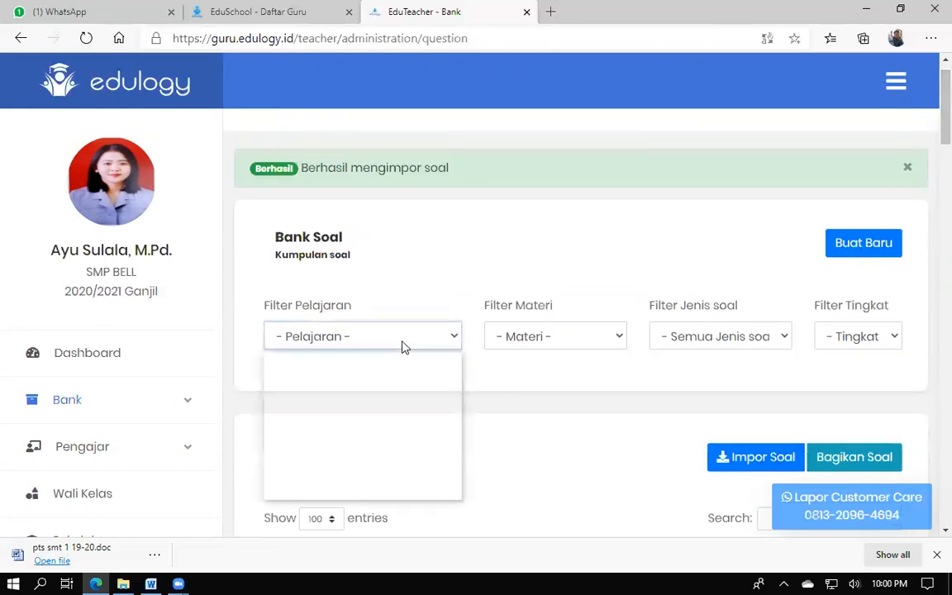
pyautogui.click(369, 389)
pyautogui.click(552, 340)
pyautogui.click(513, 416)
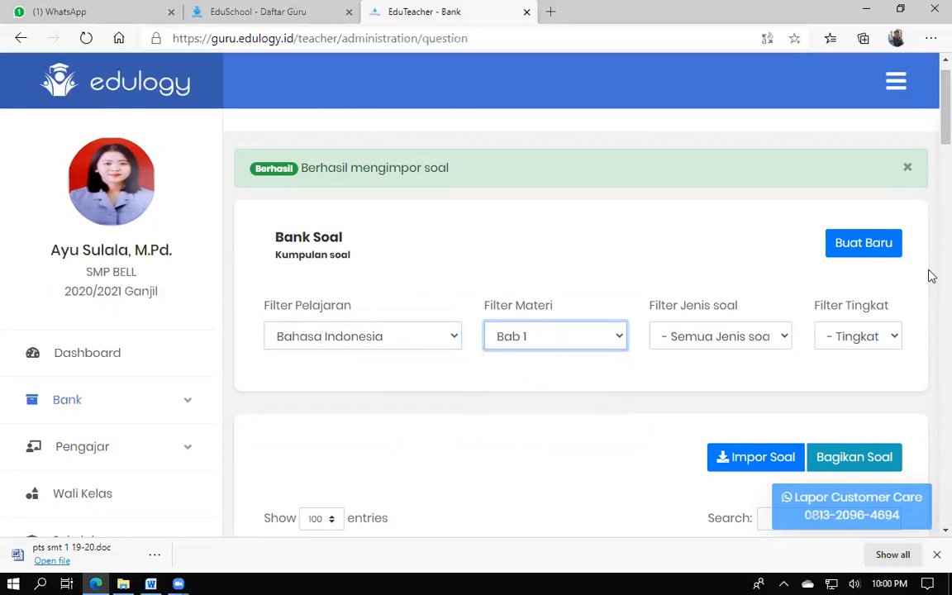
pyautogui.click(839, 342)
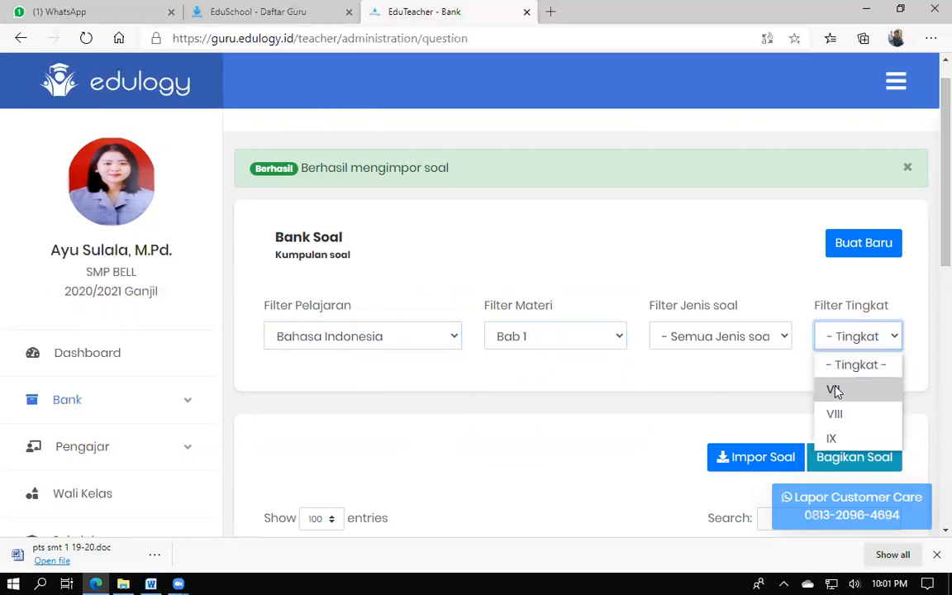
pyautogui.click(837, 414)
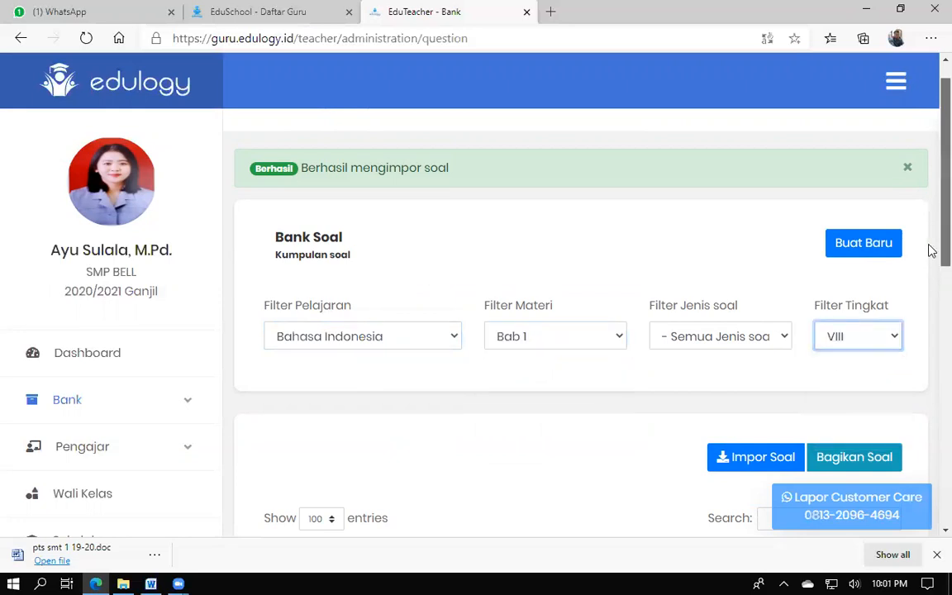
pyautogui.scroll(-6, 929, 248)
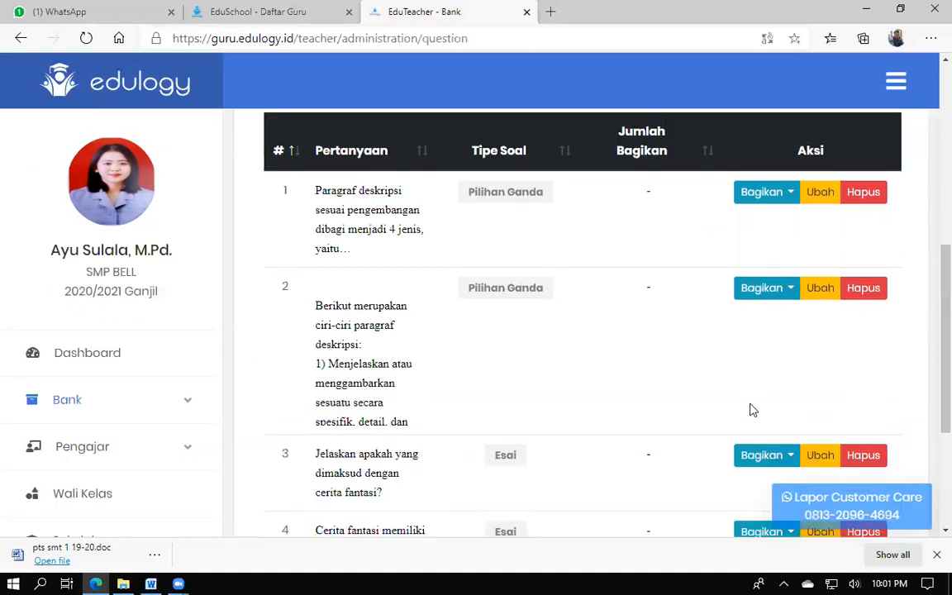
pyautogui.scroll(-2, 651, 320)
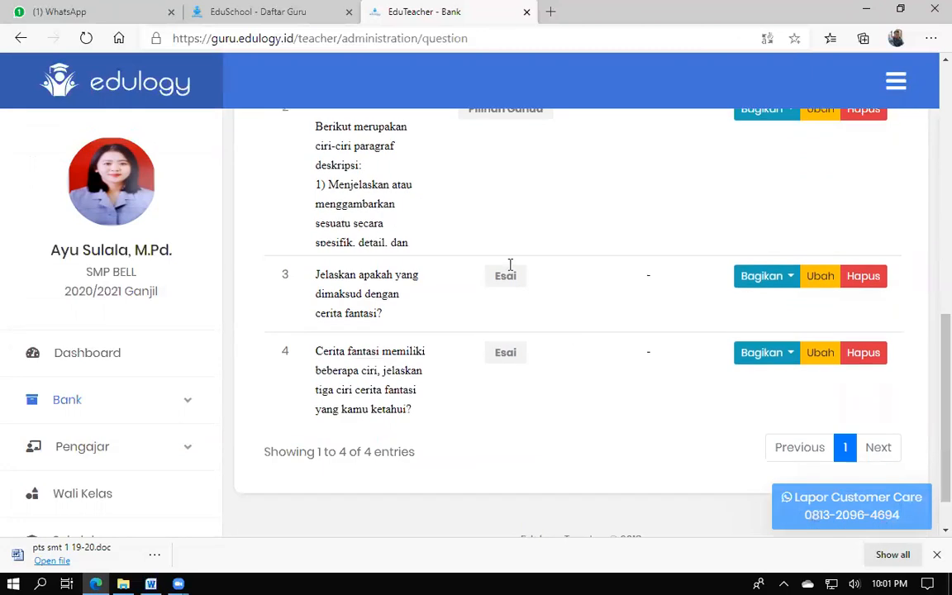
# Switch the question bank's material filter to Bab 2 and review the listed multiple-choice and essay questions.
pyautogui.scroll(5, 932, 386)
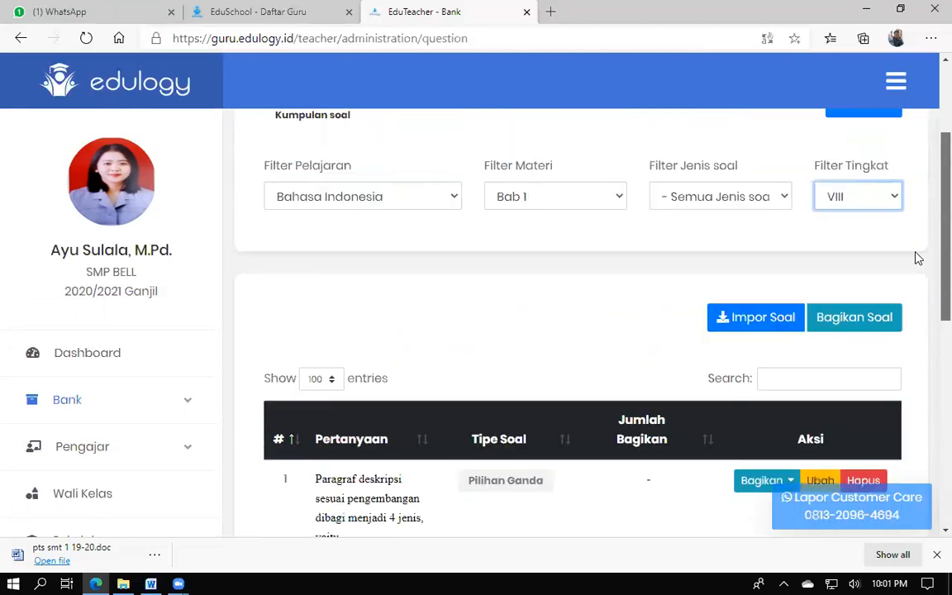
pyautogui.click(610, 201)
pyautogui.click(558, 299)
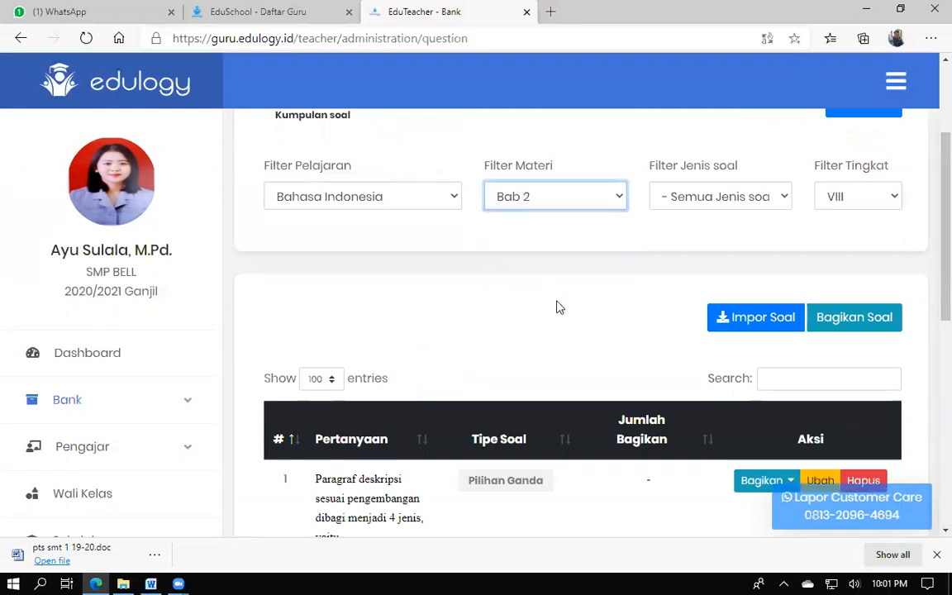
pyautogui.scroll(-4, 931, 208)
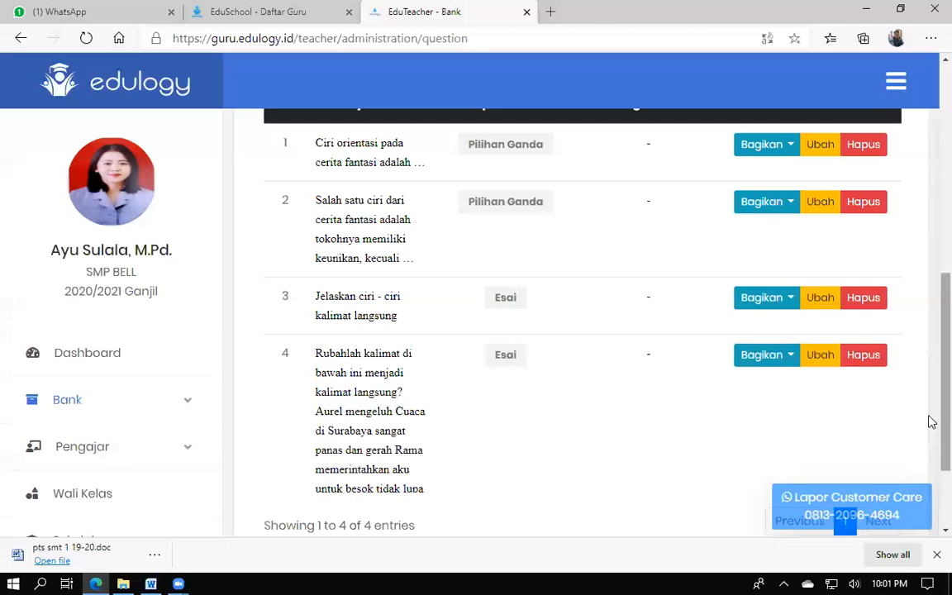
pyautogui.scroll(-1, 930, 433)
pyautogui.scroll(1, 932, 421)
pyautogui.scroll(1, 932, 380)
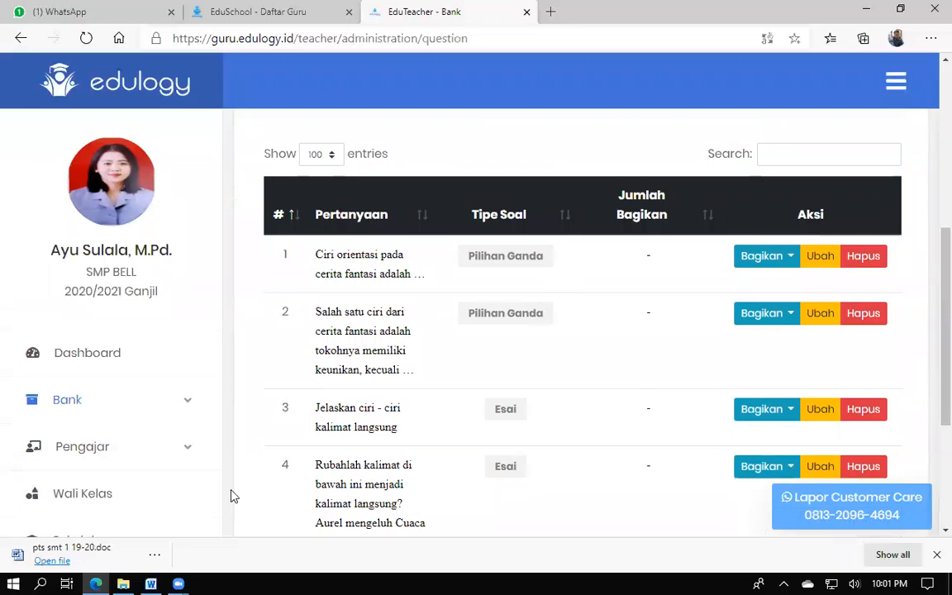
# Switch to Microsoft Word to view the source exam pts smt 1 19-20, and return to the question bank.
pyautogui.moveTo(152, 582)
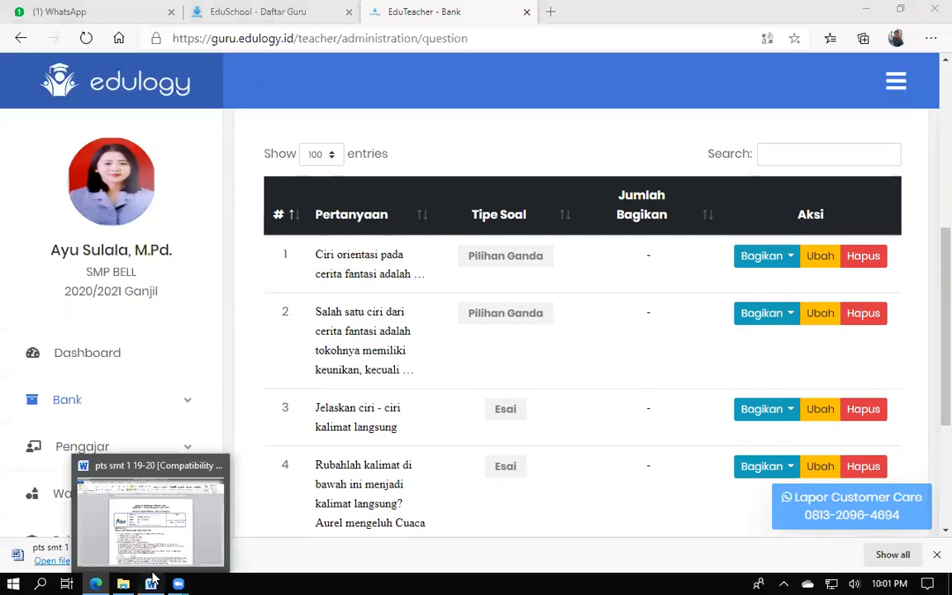
pyautogui.click(141, 517)
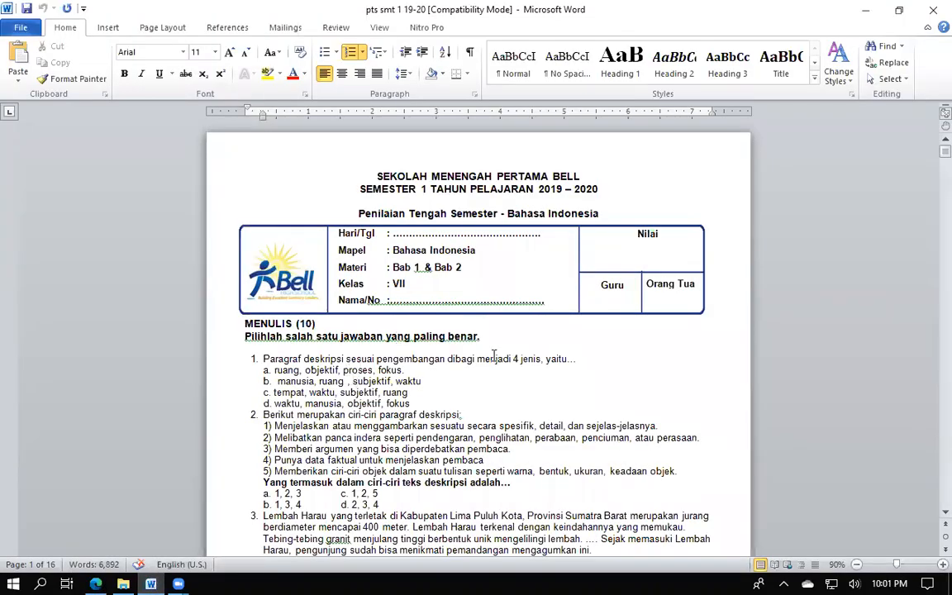
pyautogui.click(865, 10)
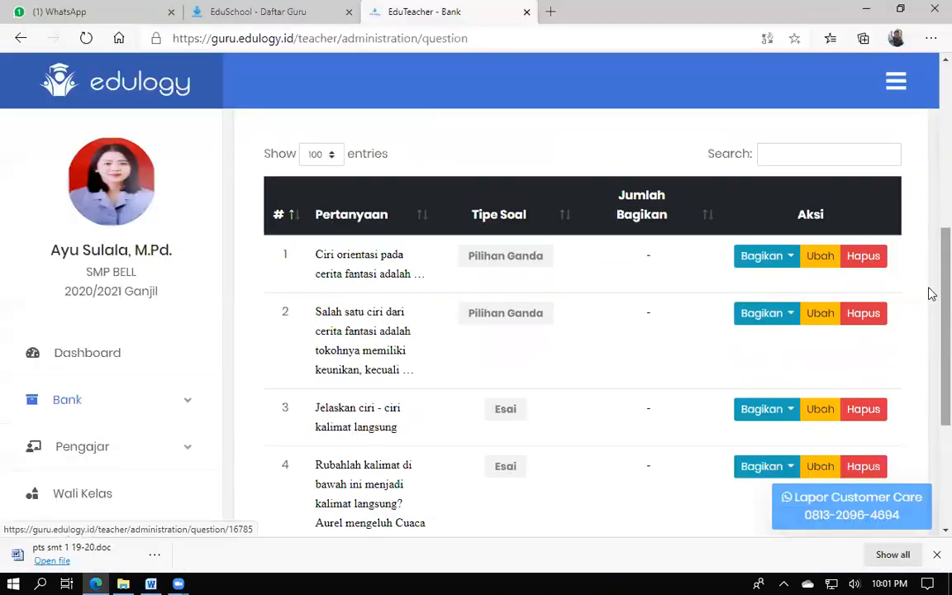
pyautogui.moveTo(932, 293); pyautogui.dragTo(903, 187)
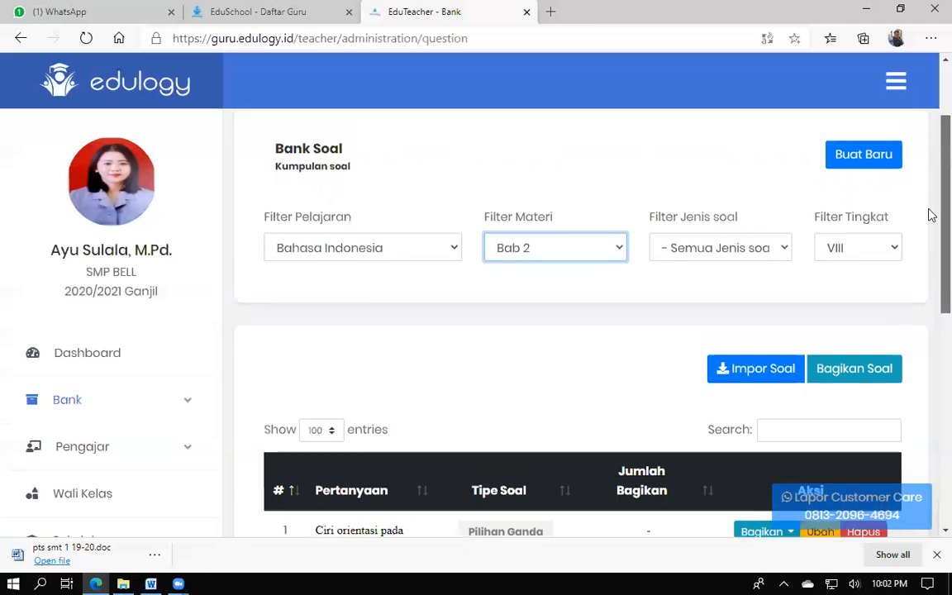
pyautogui.scroll(-1, 930, 261)
pyautogui.moveTo(931, 281); pyautogui.dragTo(930, 321)
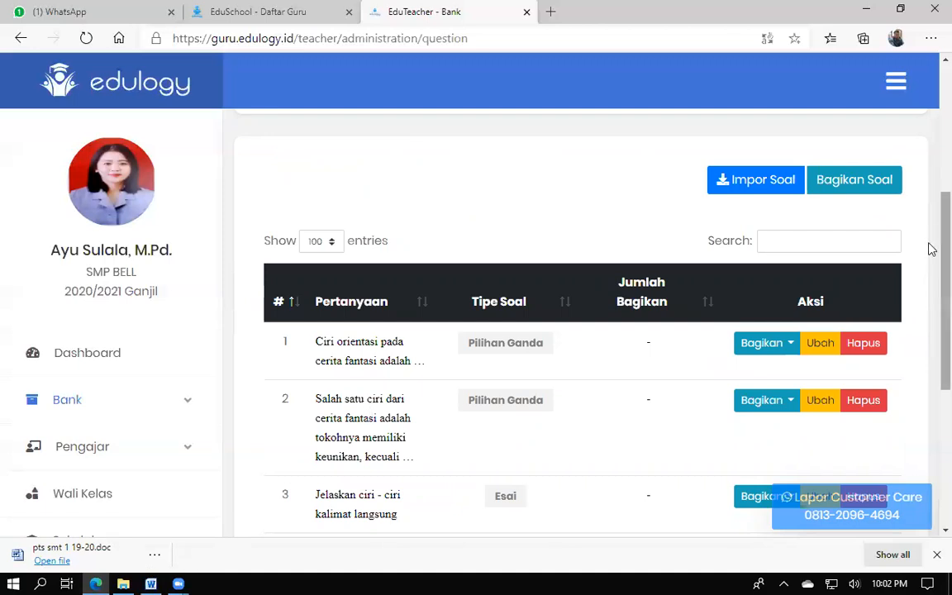
pyautogui.moveTo(929, 246)
pyautogui.mouseDown()
pyautogui.moveTo(930, 377)
pyautogui.moveTo(929, 251)
pyautogui.mouseUp()
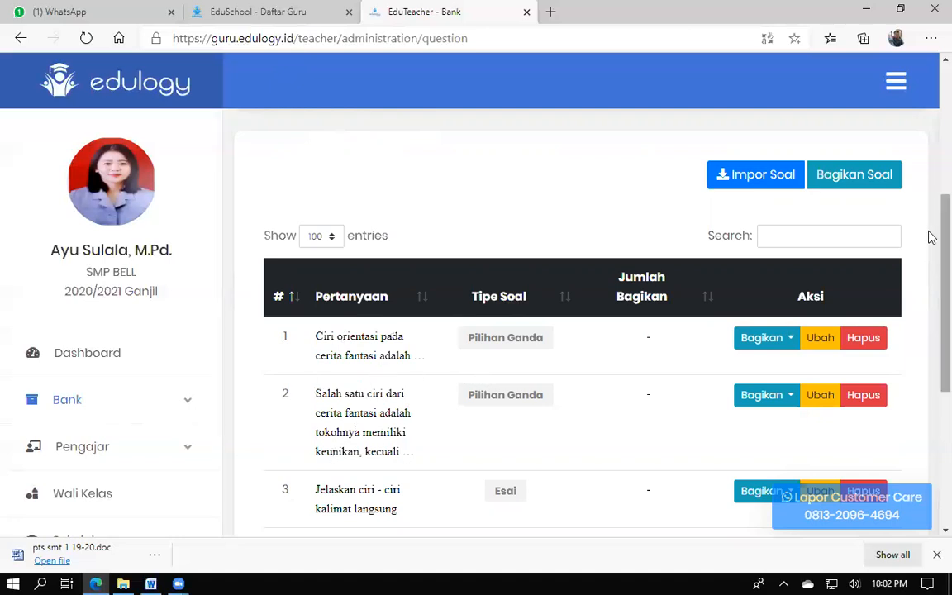
pyautogui.scroll(-2, 929, 310)
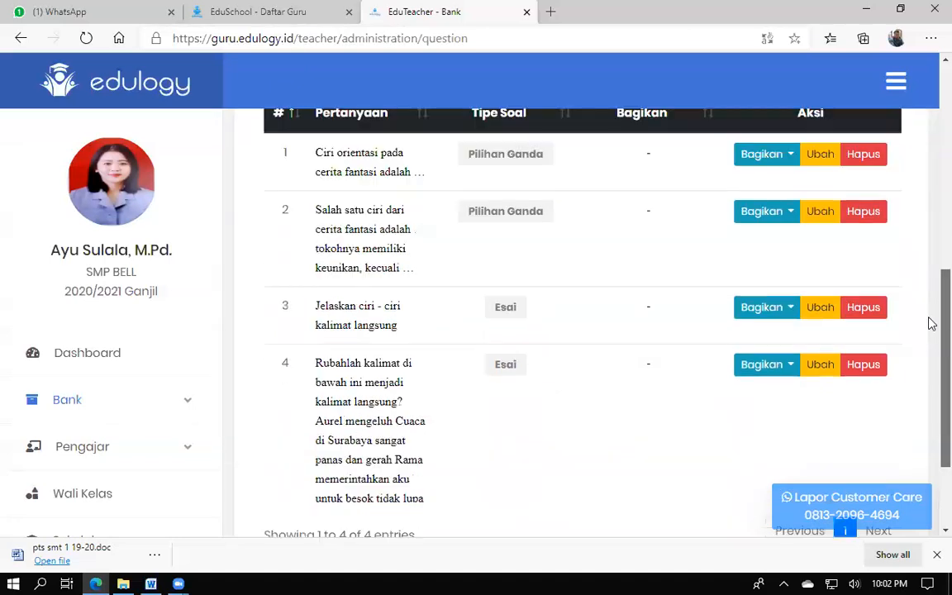
pyautogui.scroll(2, 931, 248)
pyautogui.scroll(3, 929, 236)
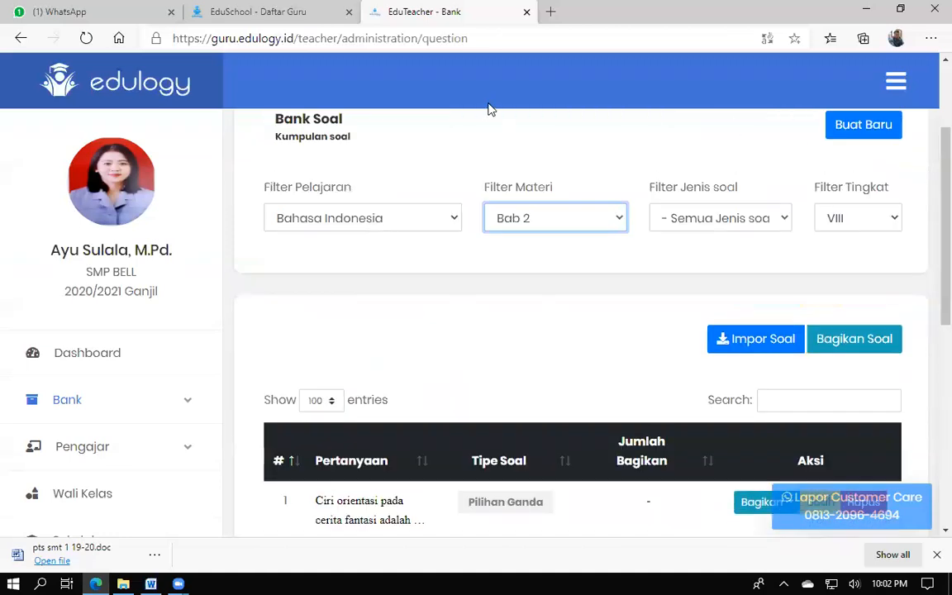